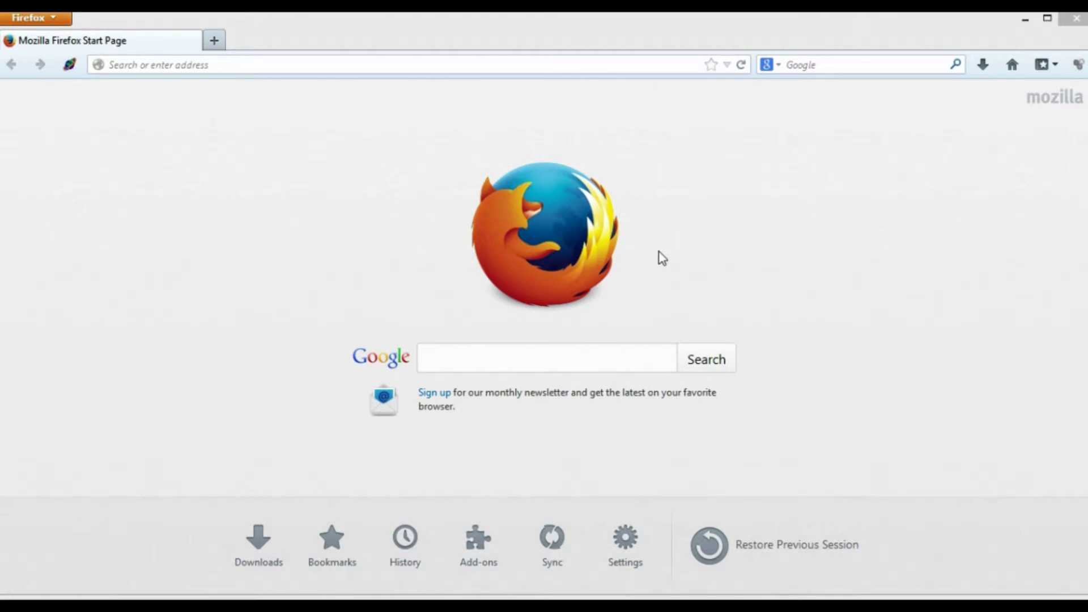
# Open Google Earth.
pyautogui.moveTo(166, 594); pyautogui.dragTo(147, 566)
pyautogui.doubleClick(78, 586)
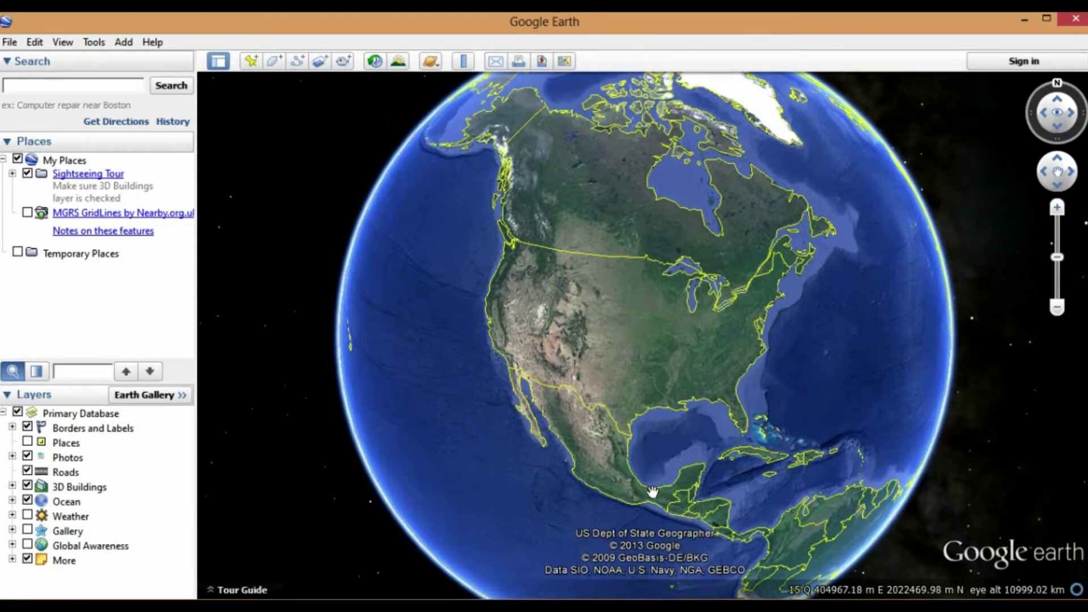
# Spin the globe around North America, then rotate the view until north points up again.
pyautogui.moveTo(615, 506); pyautogui.dragTo(634, 318)
pyautogui.moveTo(675, 282); pyautogui.dragTo(818, 430)
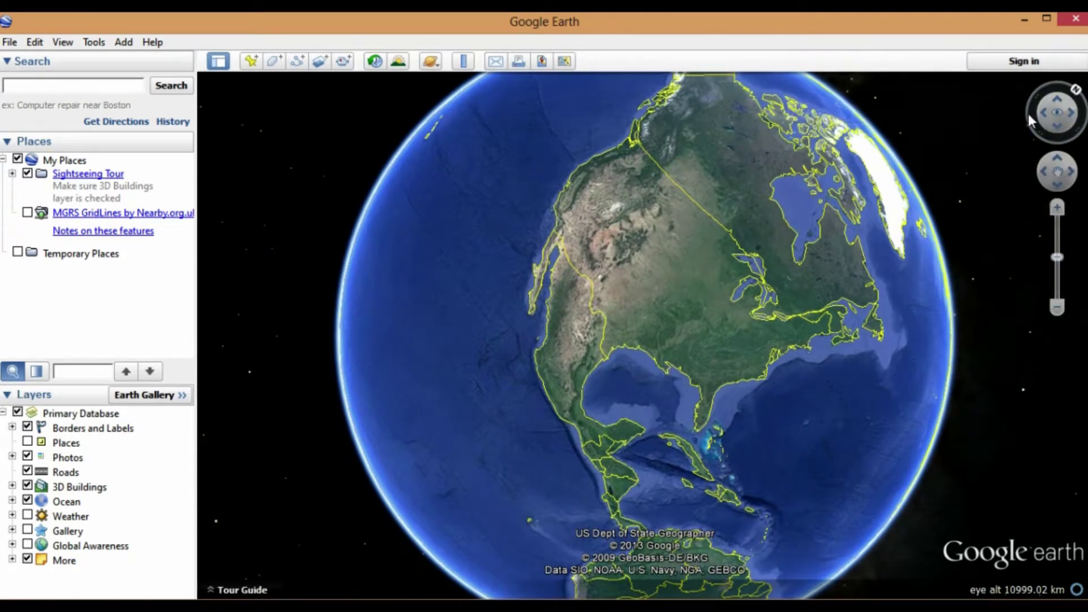
pyautogui.moveTo(1030, 116); pyautogui.dragTo(1042, 136)
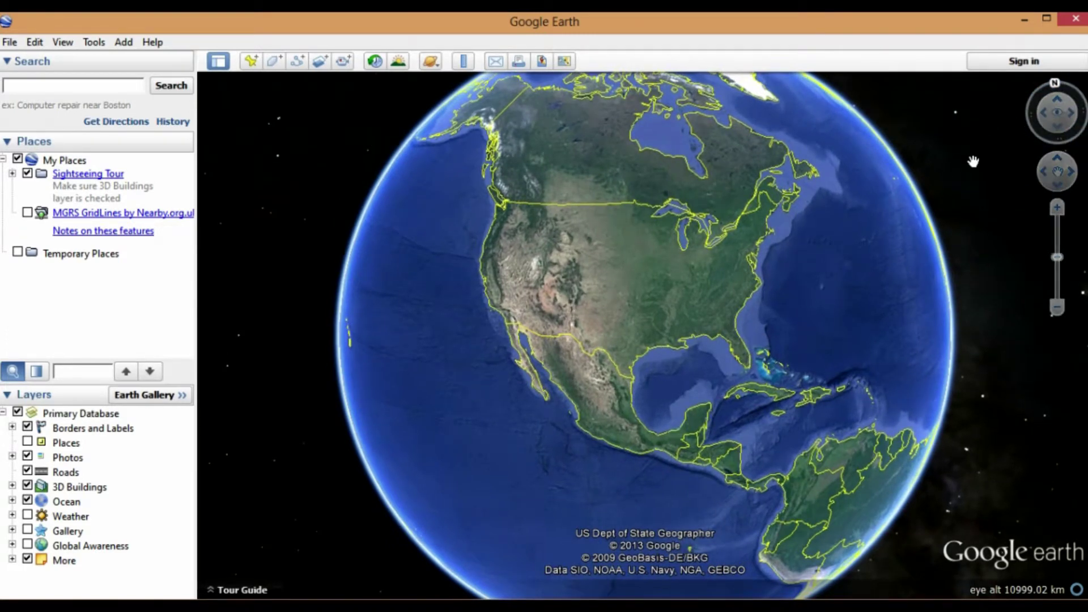
# Try the Look control by tilting the view of the globe up and down and turning it to both sides.
pyautogui.click(1059, 105)
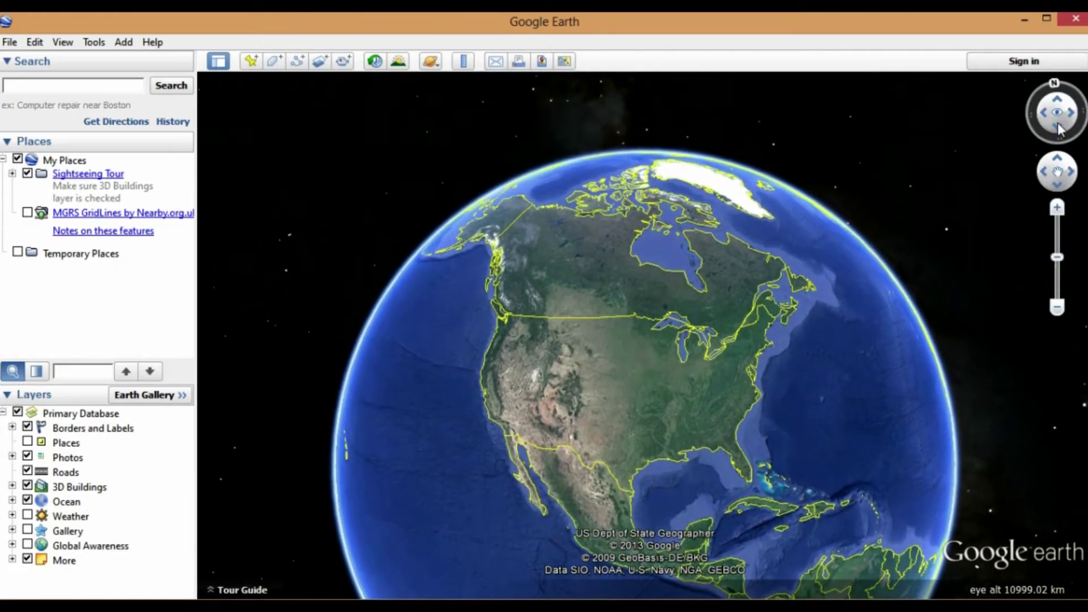
pyautogui.click(1057, 130)
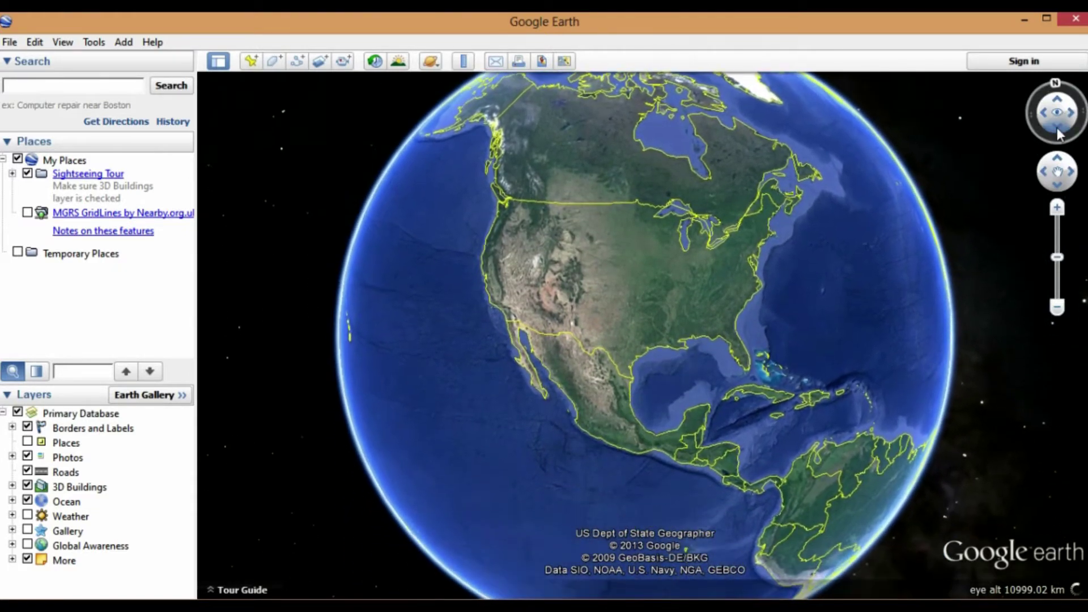
pyautogui.click(1059, 108)
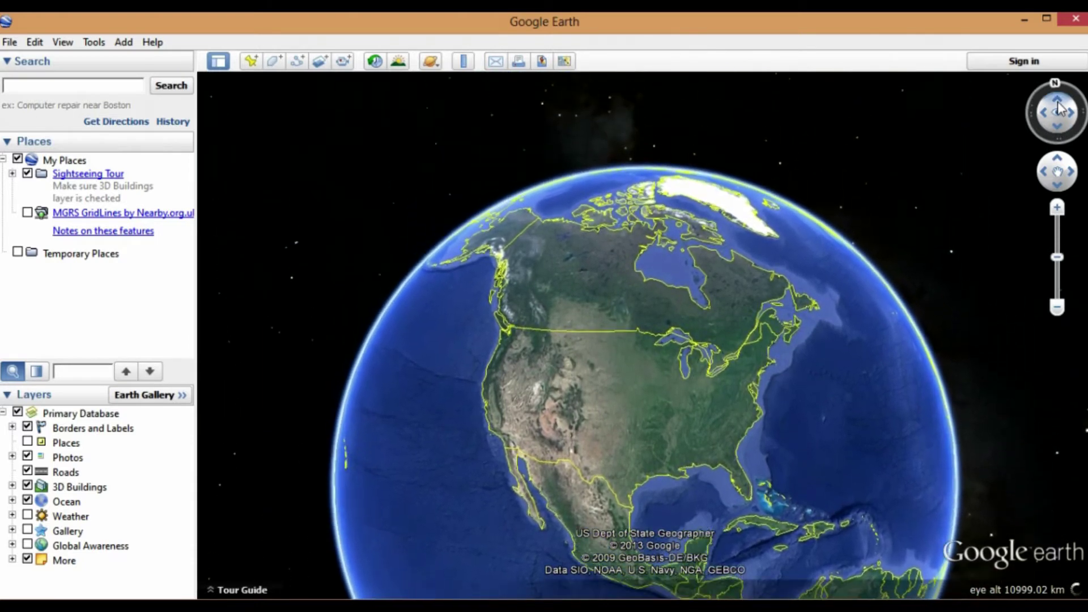
pyautogui.click(1057, 132)
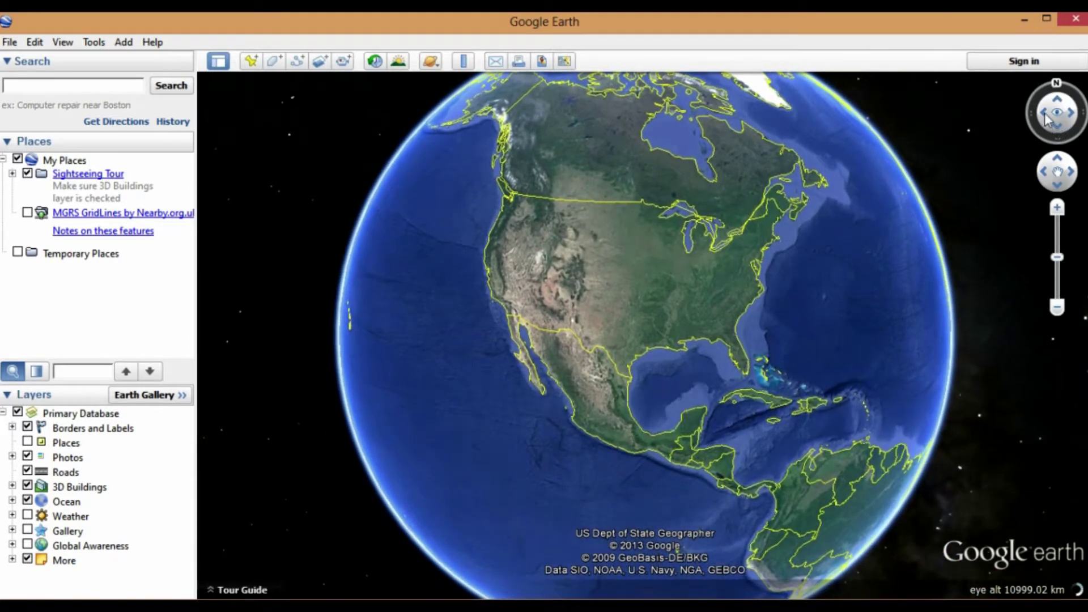
pyautogui.click(1042, 116)
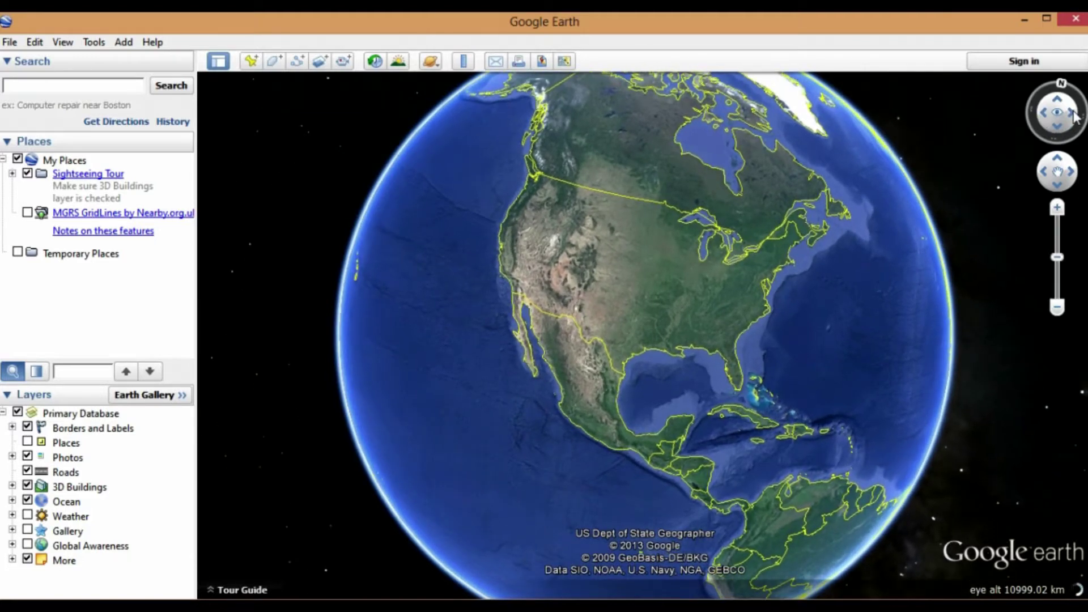
pyautogui.click(1073, 116)
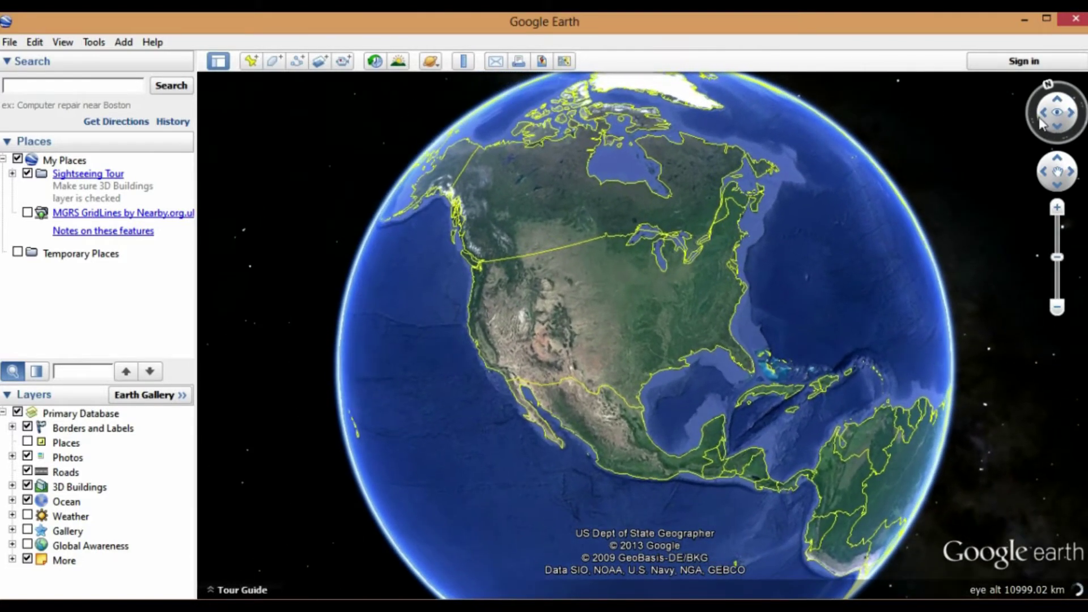
pyautogui.click(1042, 116)
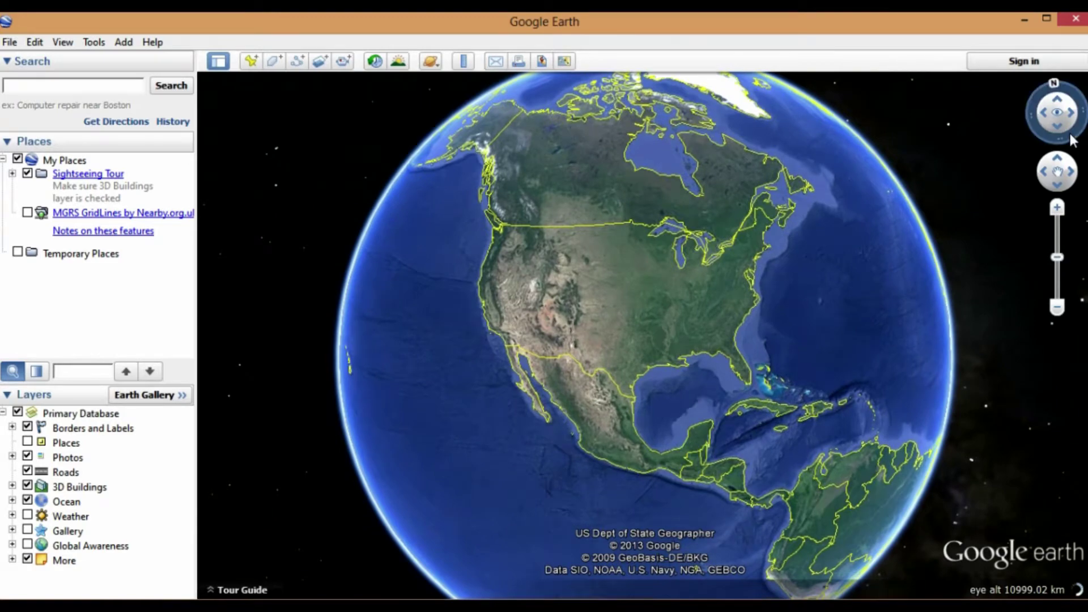
# Try the Move control by shifting the globe north and south between North and South America.
pyautogui.click(1058, 161)
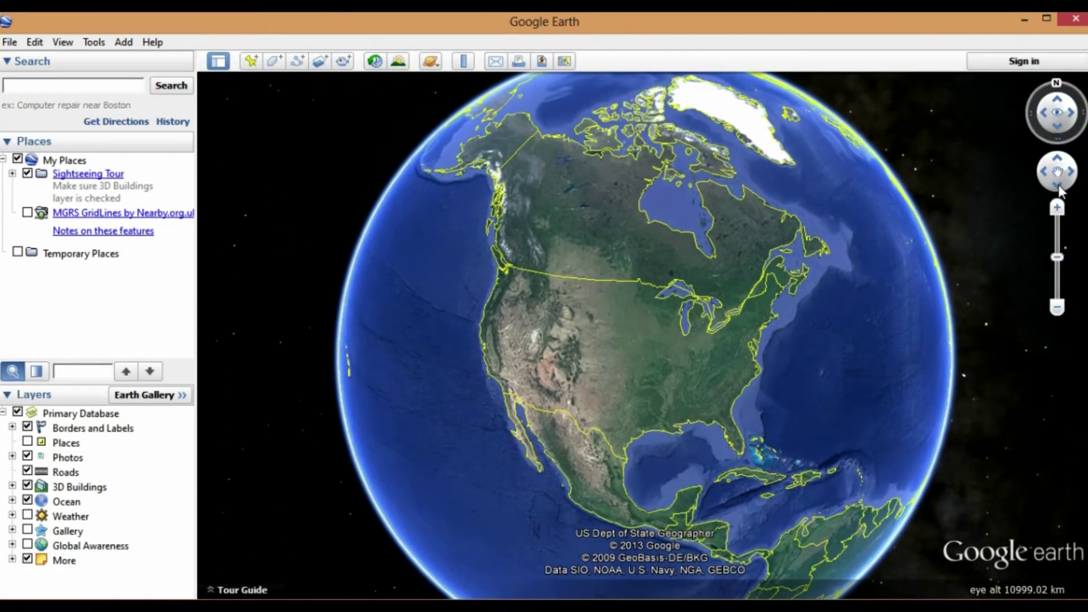
pyautogui.click(1059, 184)
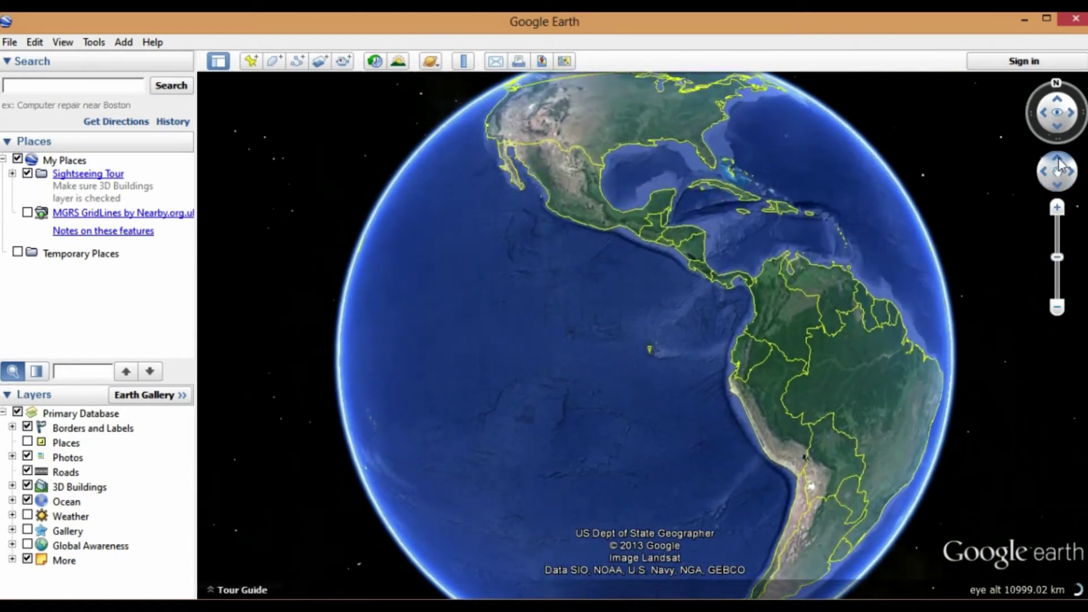
pyautogui.click(1058, 162)
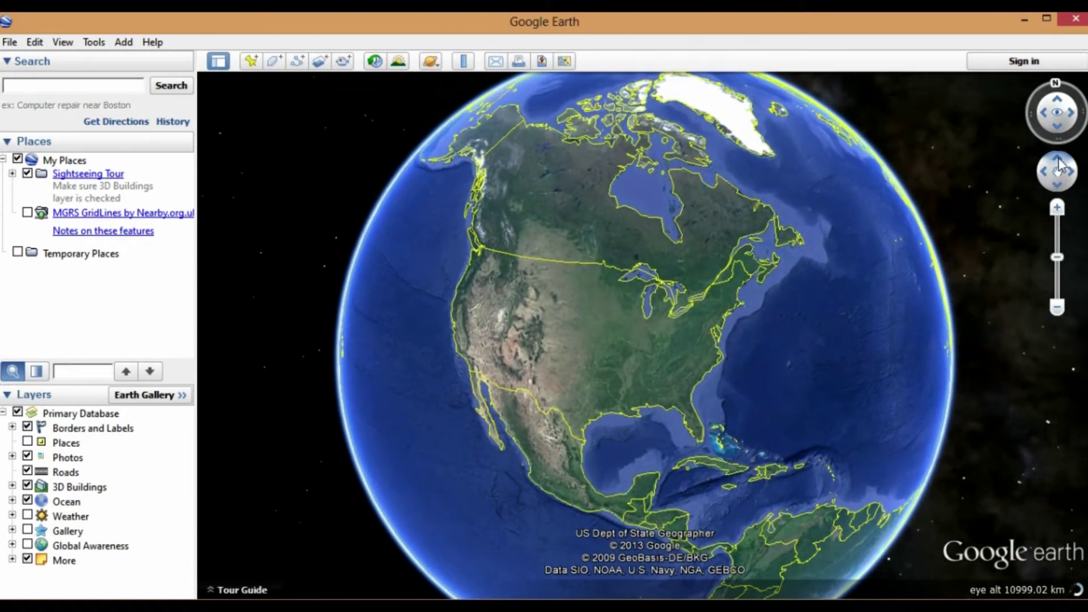
pyautogui.click(1057, 184)
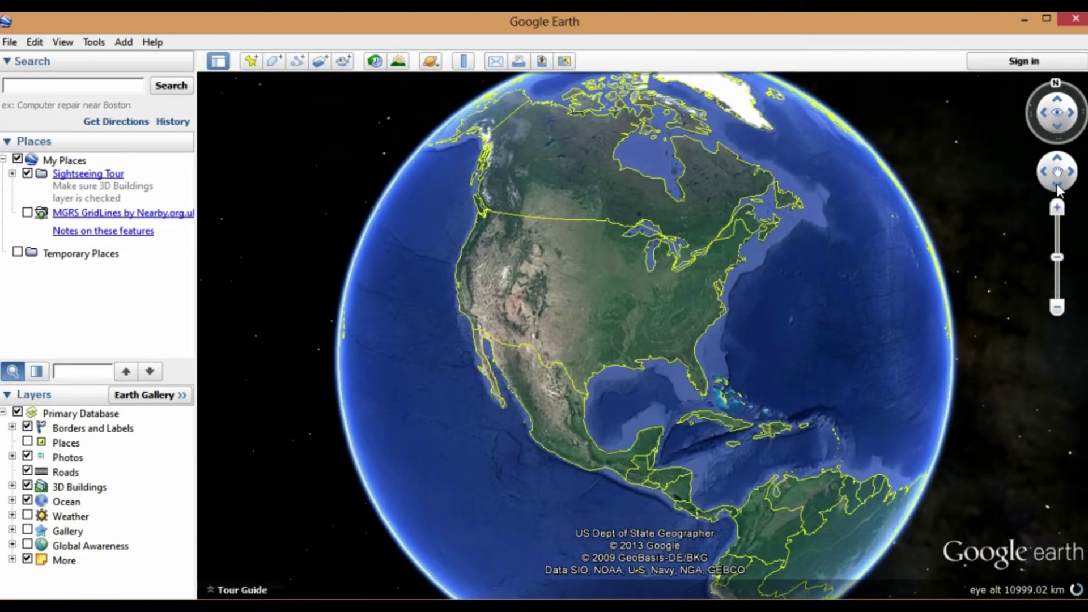
pyautogui.moveTo(1056, 183)
pyautogui.mouseDown()
pyautogui.moveTo(1075, 180)
pyautogui.moveTo(1049, 187)
pyautogui.moveTo(1057, 166)
pyautogui.moveTo(1045, 180)
pyautogui.moveTo(1070, 191)
pyautogui.moveTo(1060, 170)
pyautogui.mouseUp()
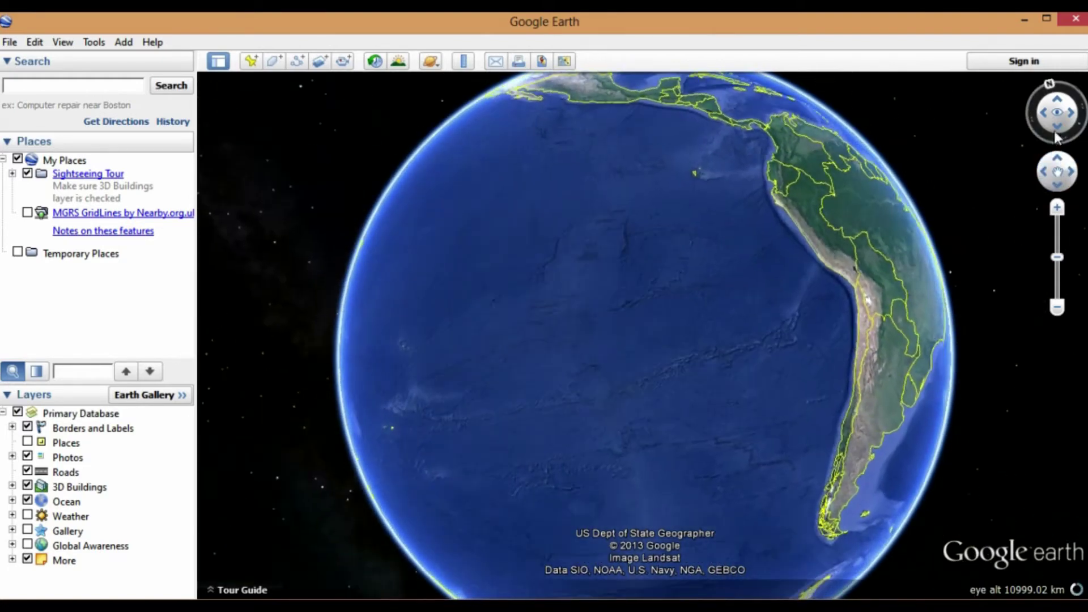
# Bring North America back into view and tilt the camera down to centre the globe.
pyautogui.moveTo(1061, 132)
pyautogui.mouseDown()
pyautogui.moveTo(1039, 116)
pyautogui.moveTo(1070, 138)
pyautogui.mouseUp()
pyautogui.moveTo(651, 238); pyautogui.dragTo(656, 491)
pyautogui.moveTo(617, 370); pyautogui.dragTo(641, 485)
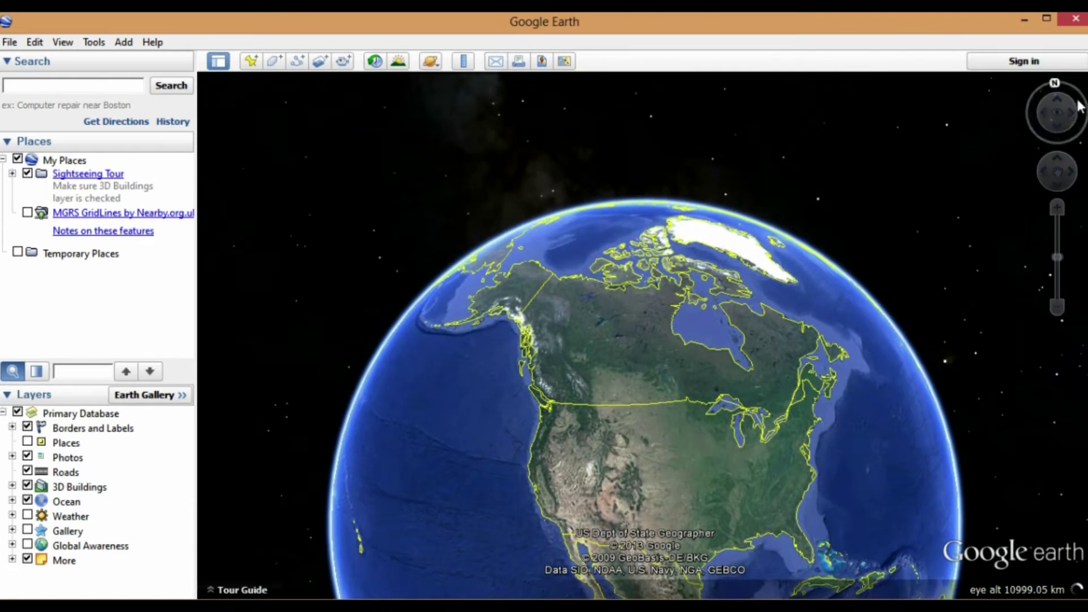
pyautogui.click(1057, 128)
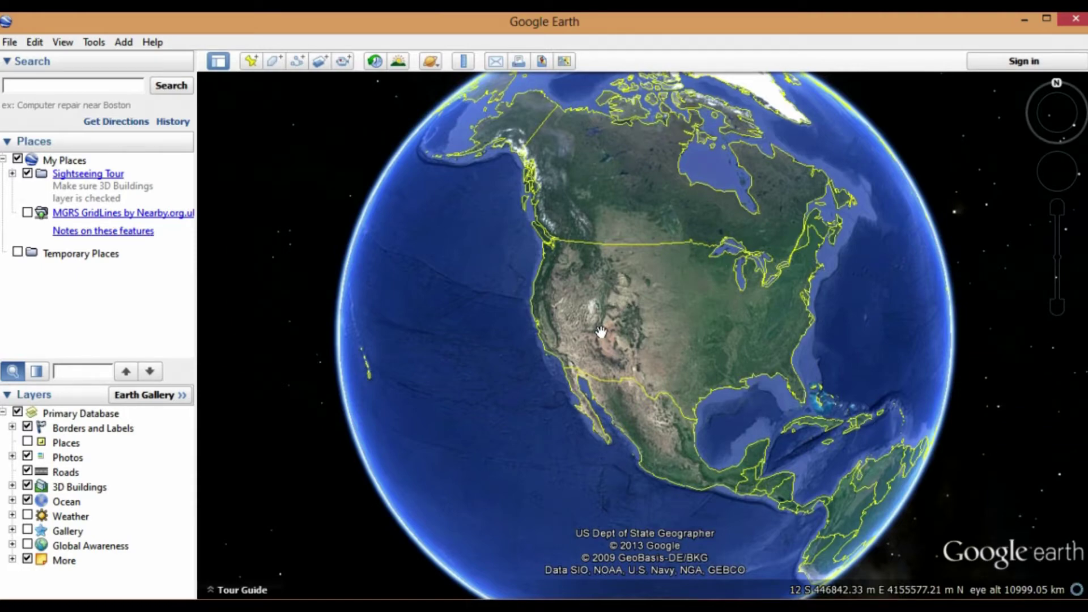
# Zoom in on southern Utah to the winding river just north of Canyonlands National Park.
pyautogui.scroll(5, 601, 331)
pyautogui.scroll(2, 600, 332)
pyautogui.scroll(3, 600, 332)
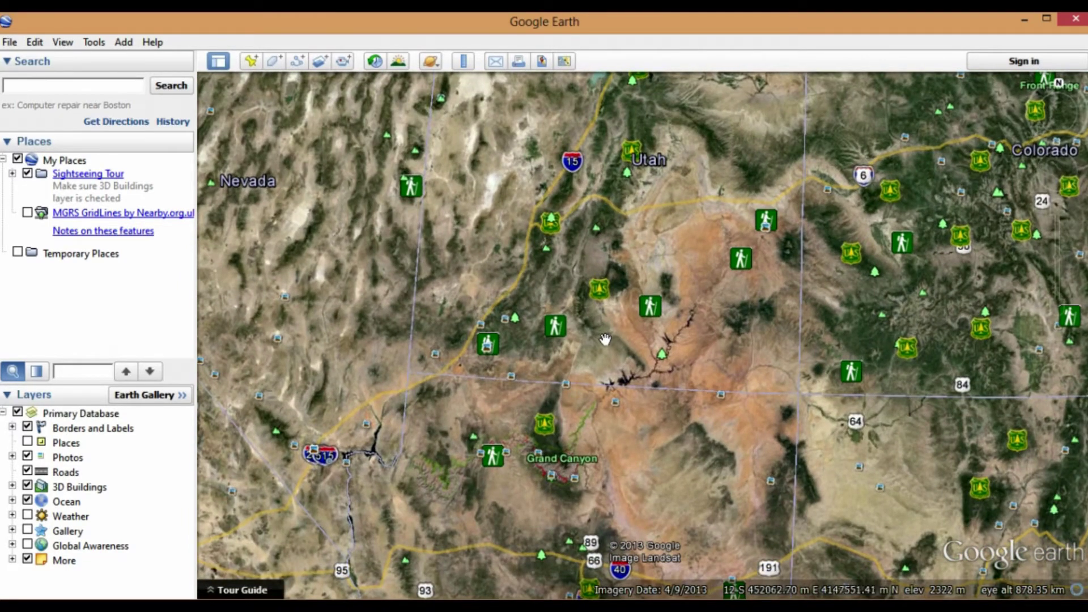
pyautogui.scroll(2, 605, 338)
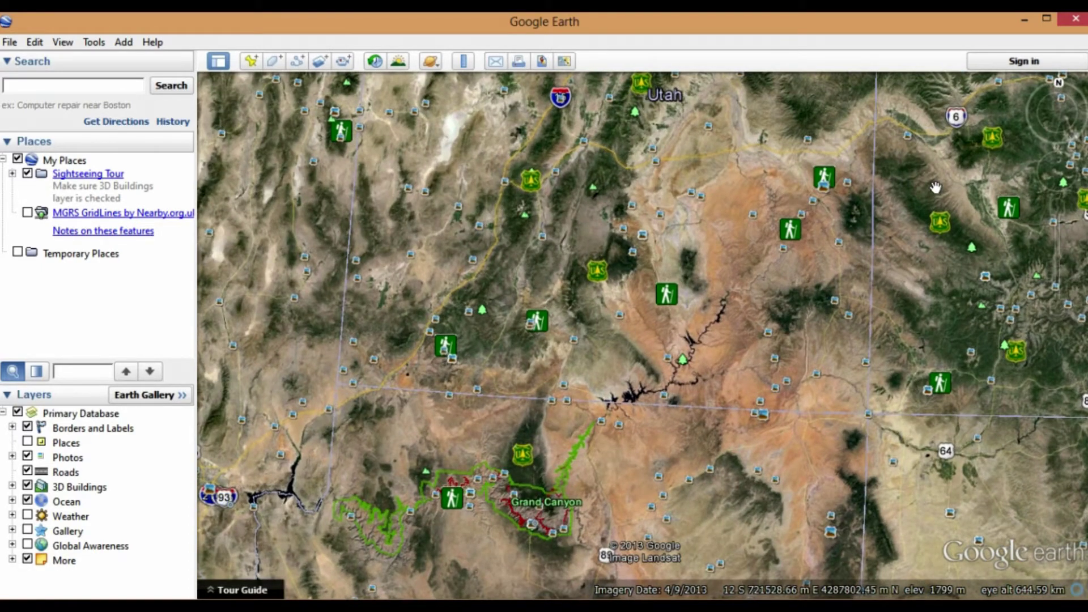
pyautogui.scroll(4, 935, 188)
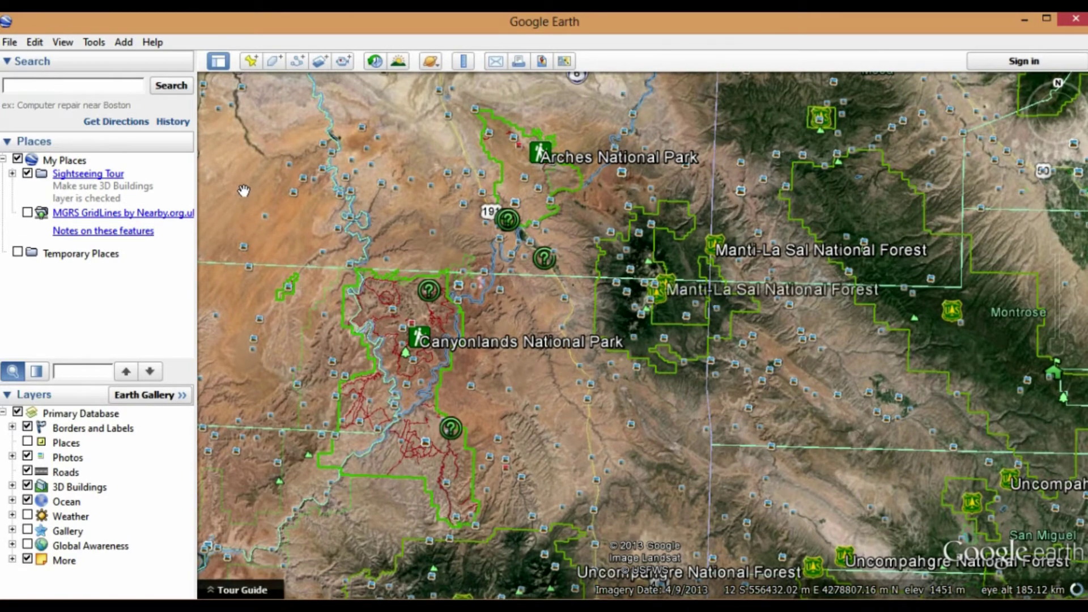
pyautogui.scroll(3, 243, 191)
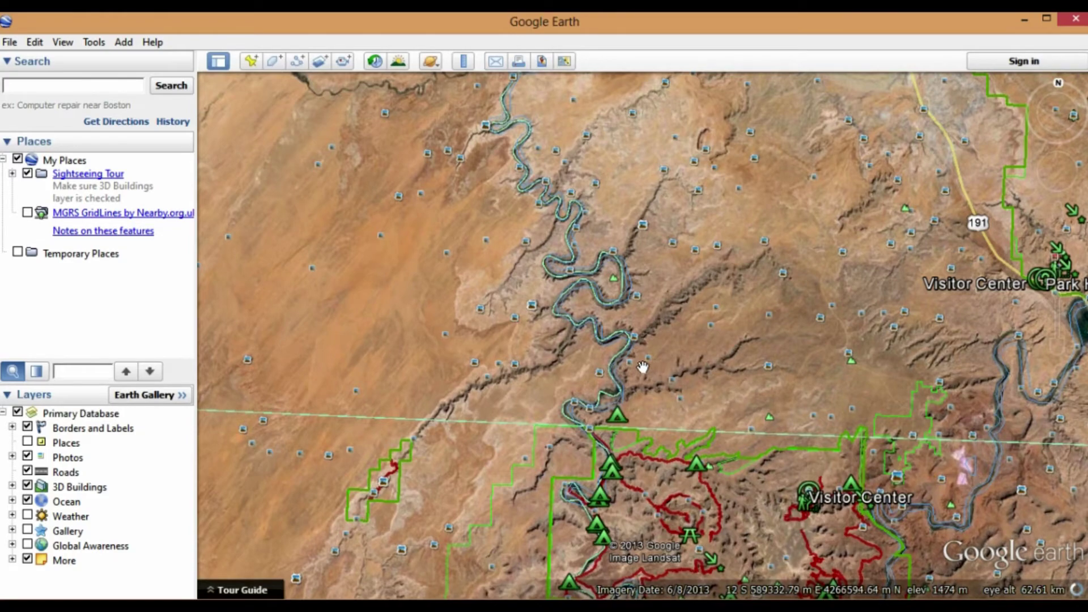
pyautogui.scroll(2, 643, 367)
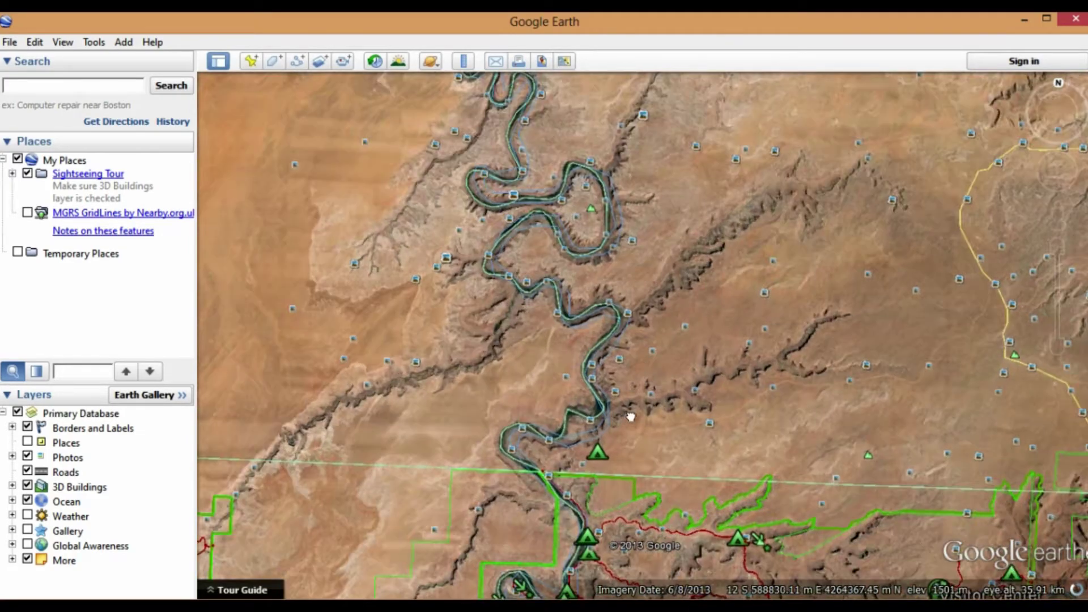
# Zoom back out from Utah and shift the map to show the western and central United States.
pyautogui.scroll(-3, 646, 363)
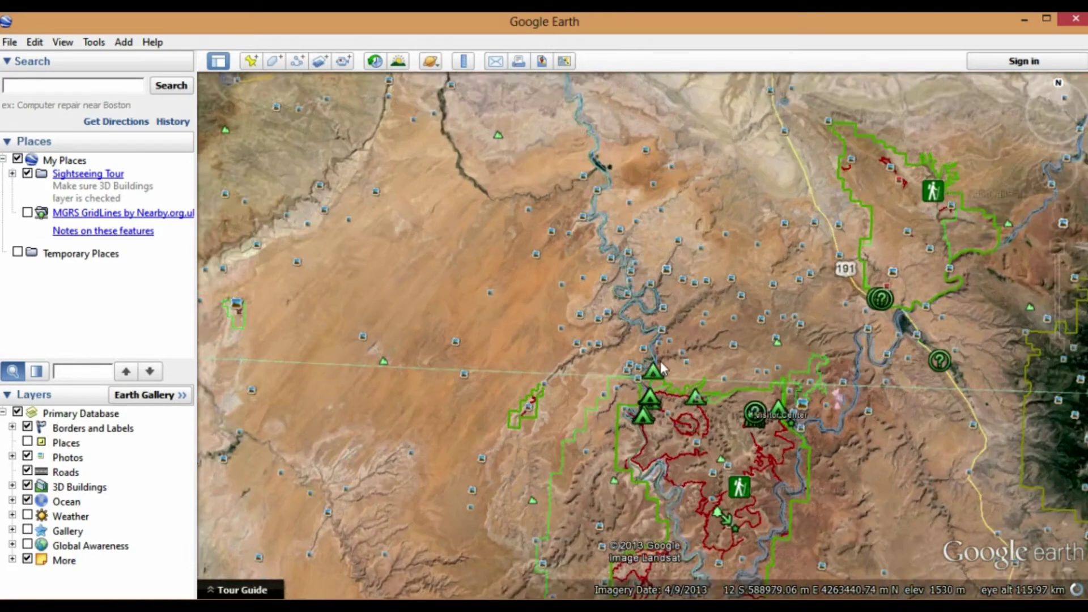
pyautogui.scroll(-5, 622, 307)
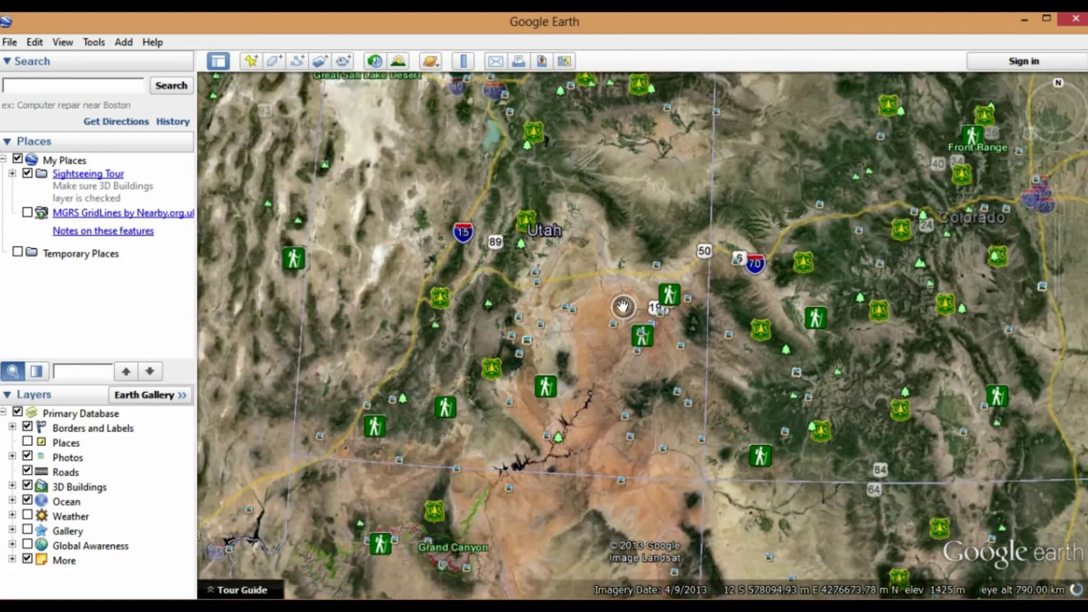
pyautogui.scroll(-3, 622, 306)
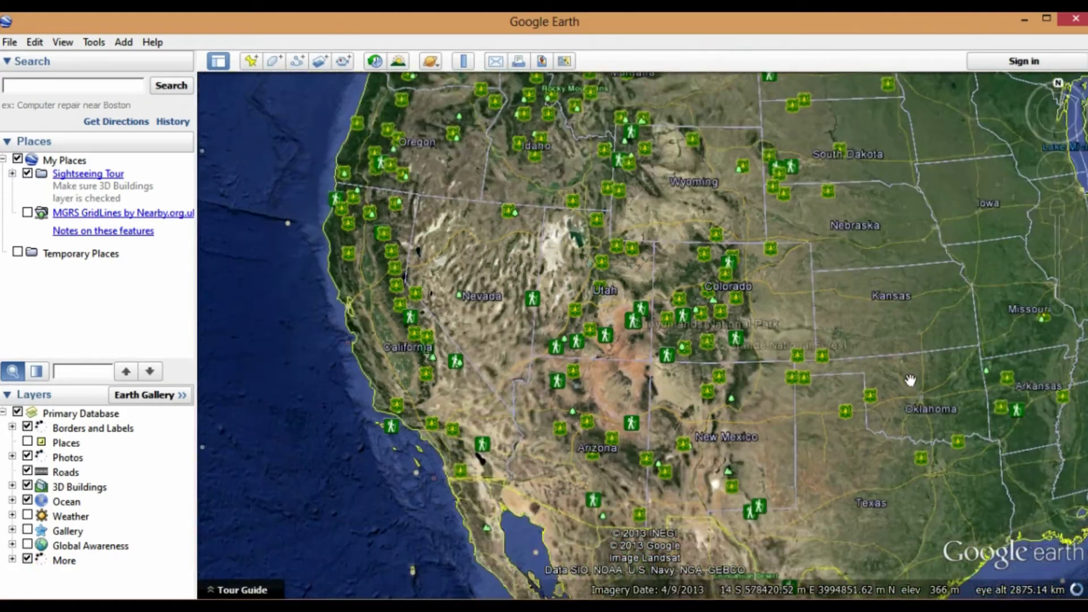
pyautogui.moveTo(909, 379); pyautogui.dragTo(719, 346)
# Search for "mount rush" using the suggested Mount Rushmore National Memorial and fly to it.
pyautogui.click(63, 86)
pyautogui.write('mount rush')
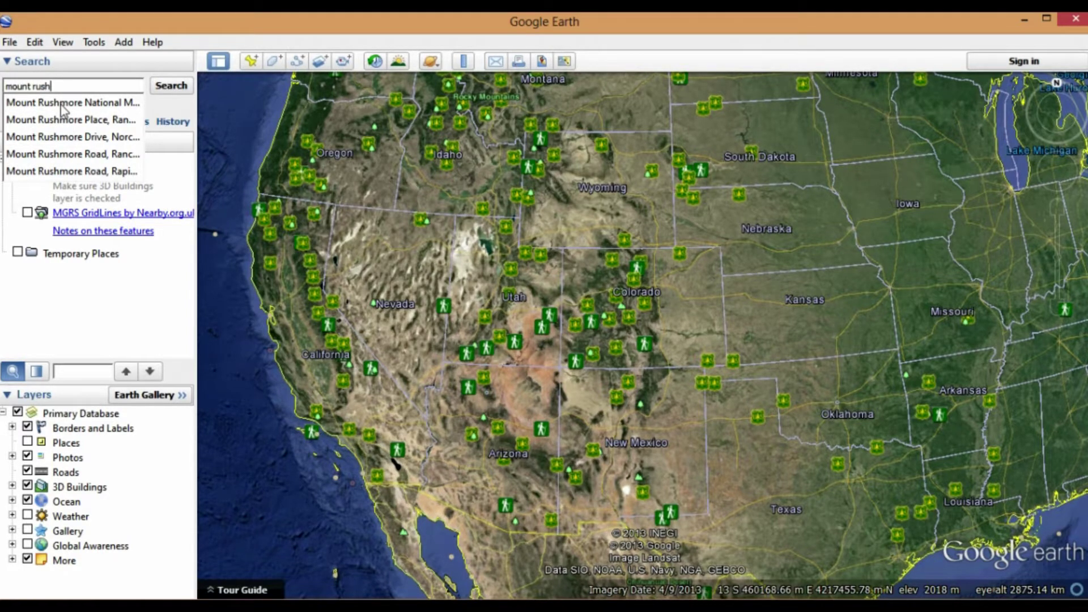
pyautogui.click(62, 104)
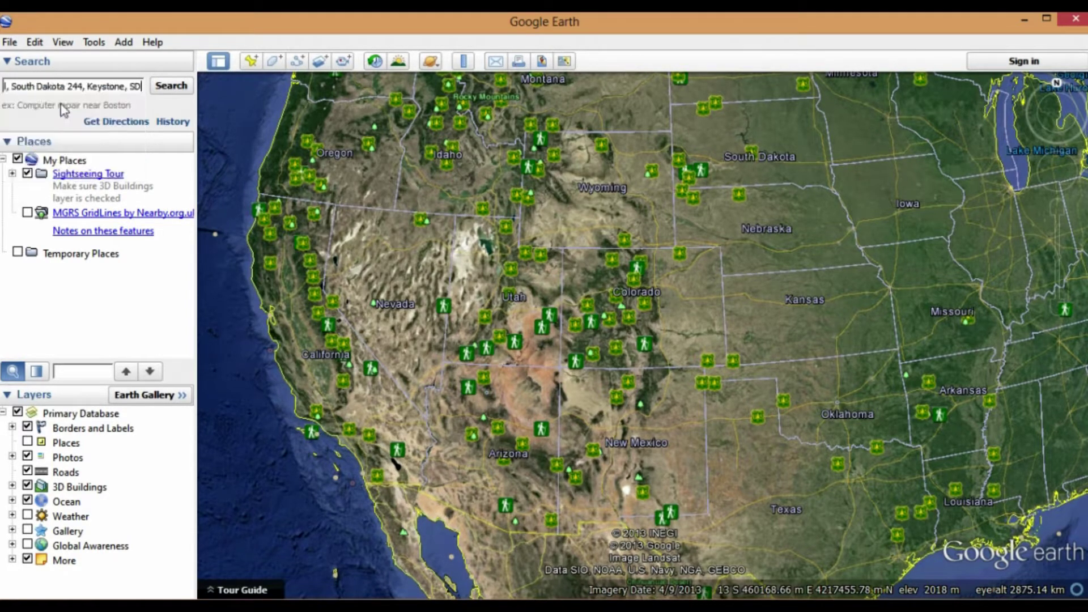
pyautogui.click(162, 89)
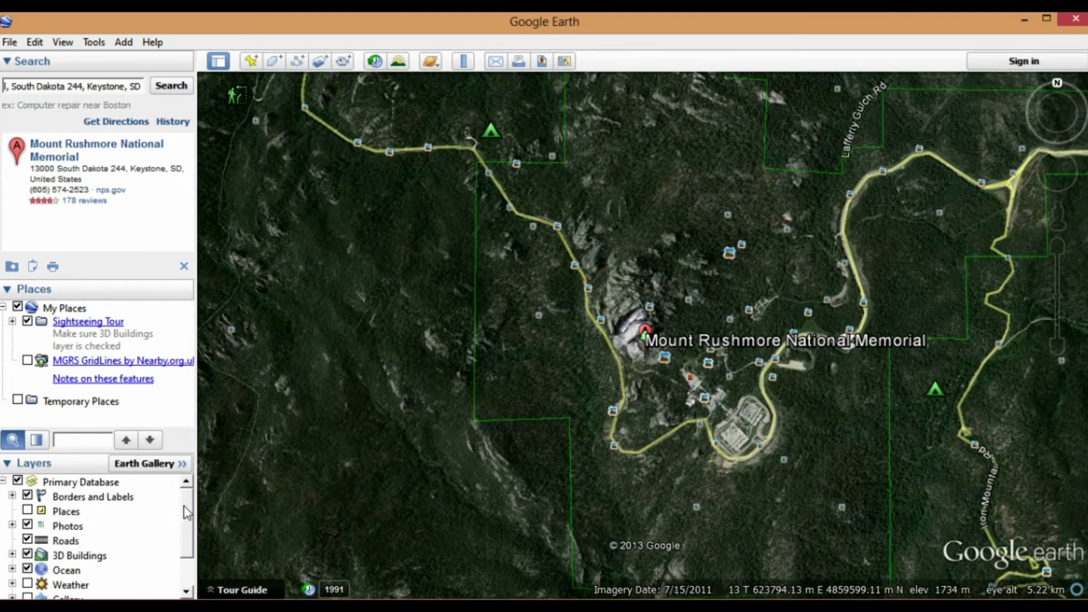
# Look through the layers available in the Primary Database.
pyautogui.moveTo(189, 513); pyautogui.dragTo(191, 558)
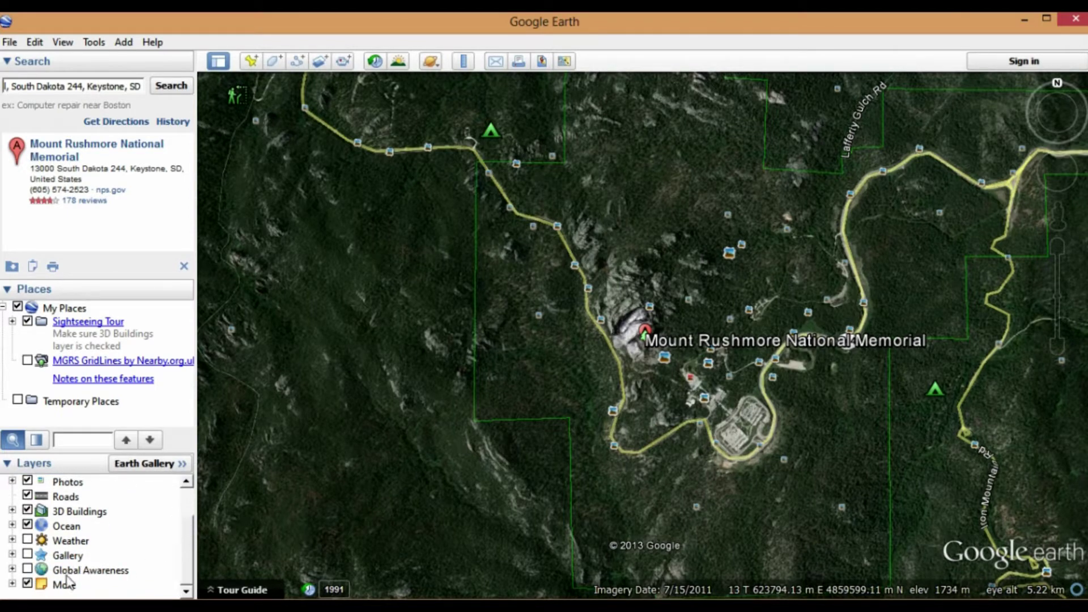
pyautogui.scroll(1, 149, 539)
pyautogui.scroll(-1, 148, 539)
pyautogui.scroll(1, 148, 539)
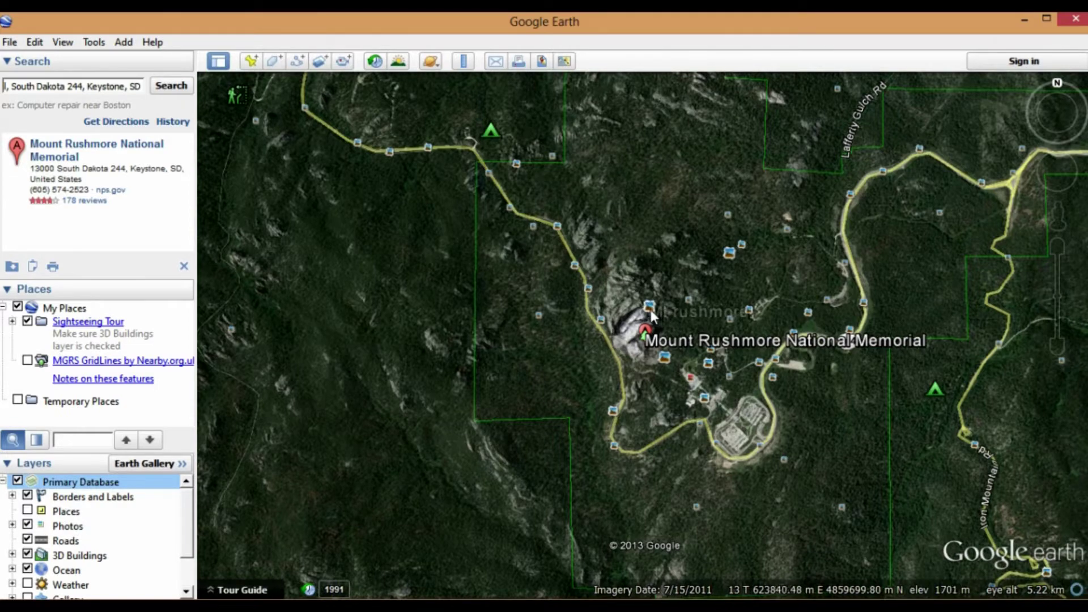
# View the Panoramio photos "Rushmore from 244", "Mount Rushmore Monument" and "Mt Rushmore" around the memorial, closing each photo window.
pyautogui.click(759, 362)
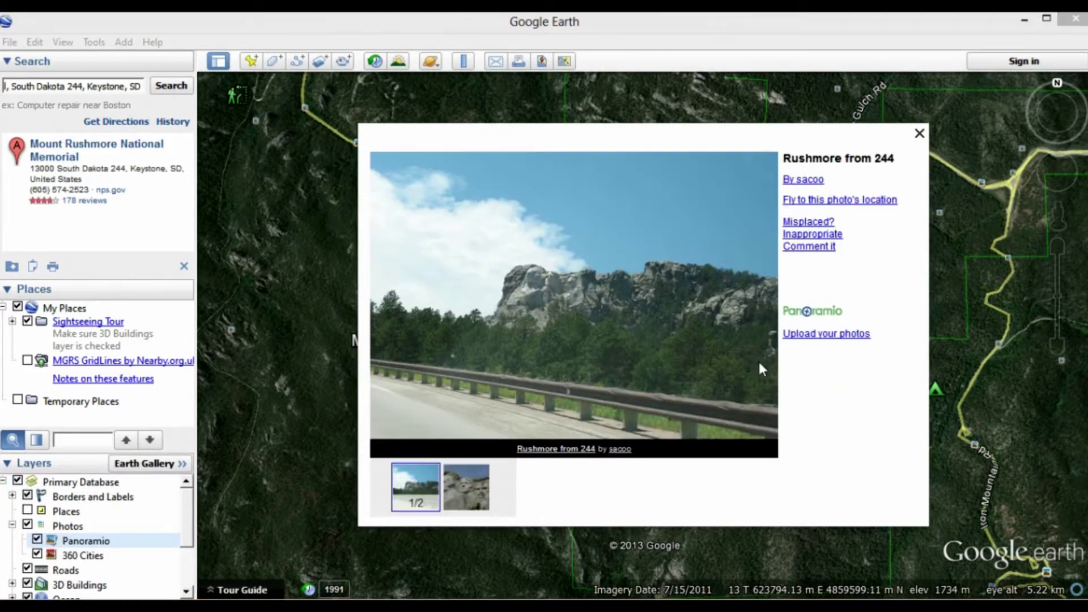
pyautogui.click(478, 499)
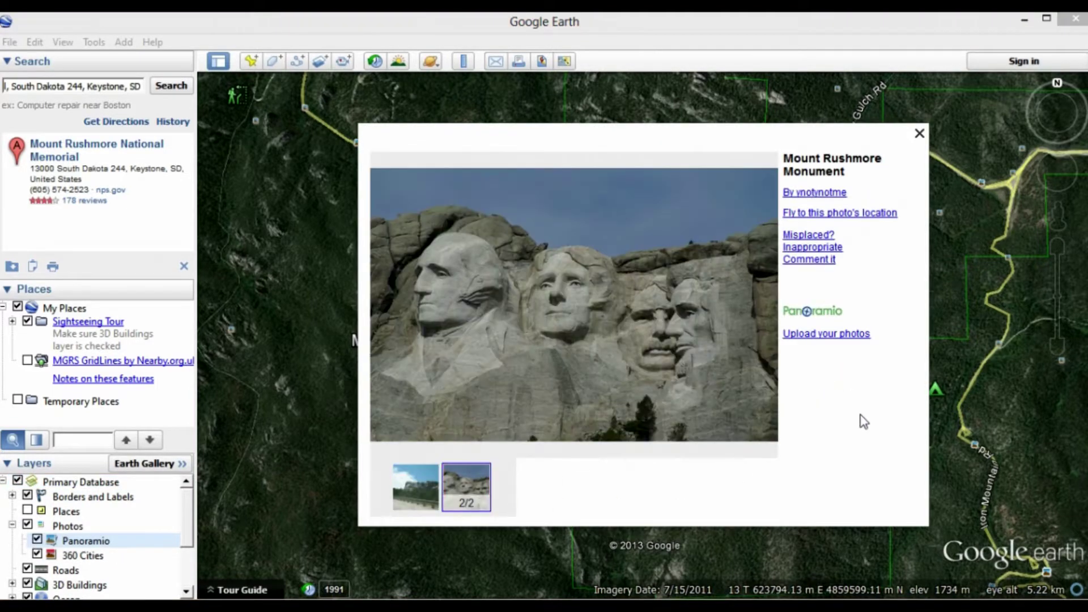
pyautogui.click(919, 134)
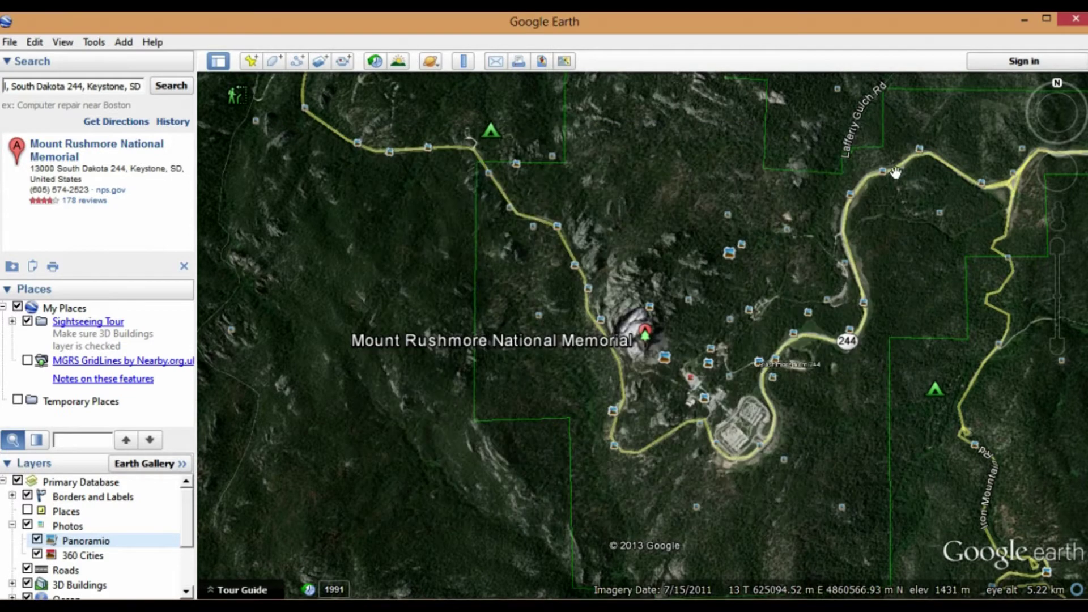
pyautogui.click(743, 247)
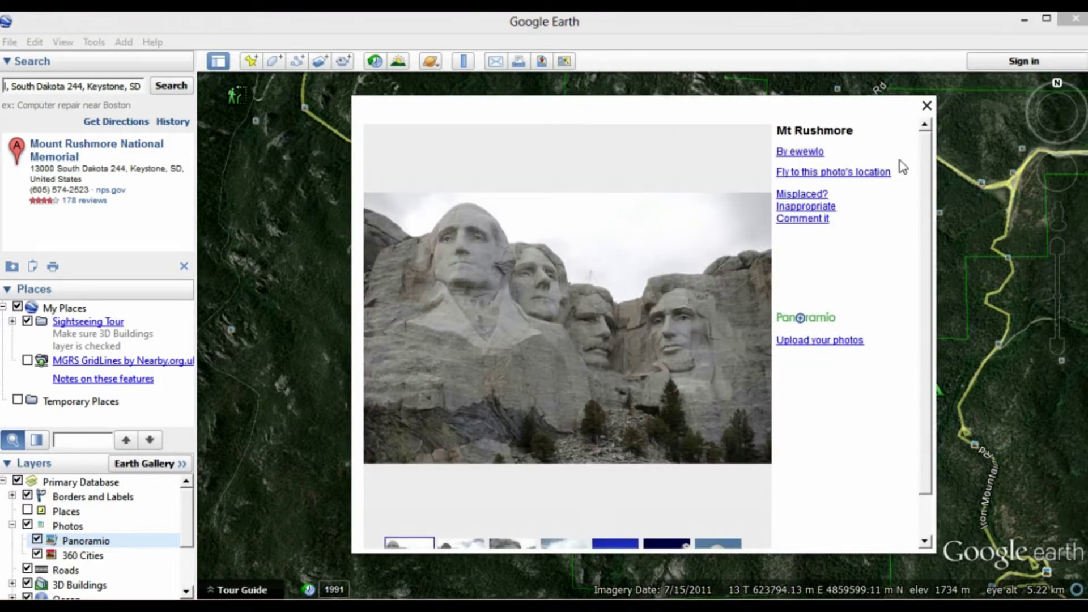
pyautogui.click(927, 106)
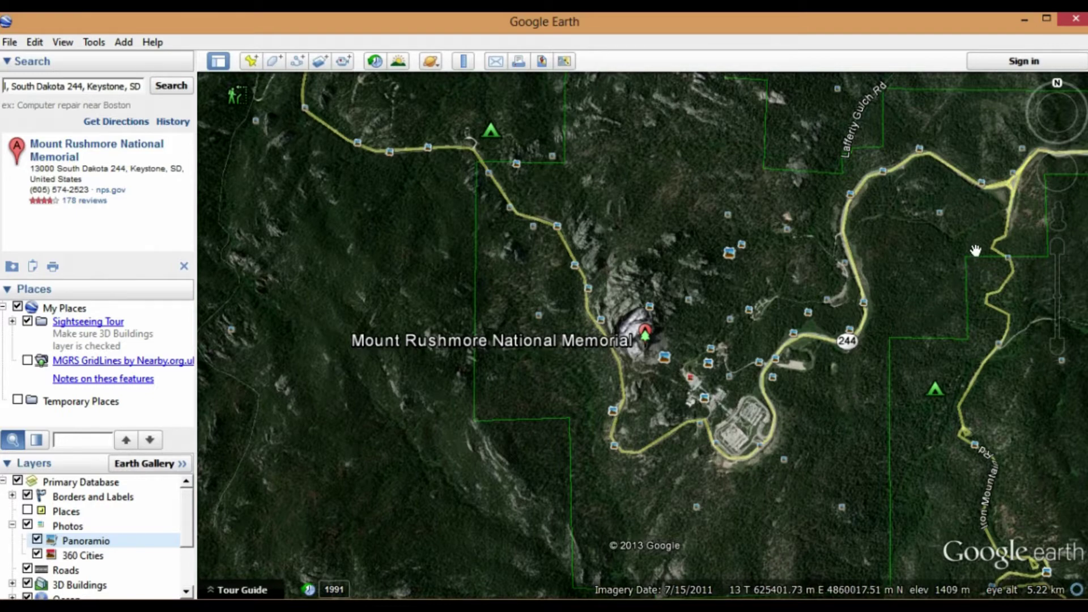
# Rotate the map around Mount Rushmore National Memorial and fly in close to the carved rock face.
pyautogui.moveTo(1067, 147)
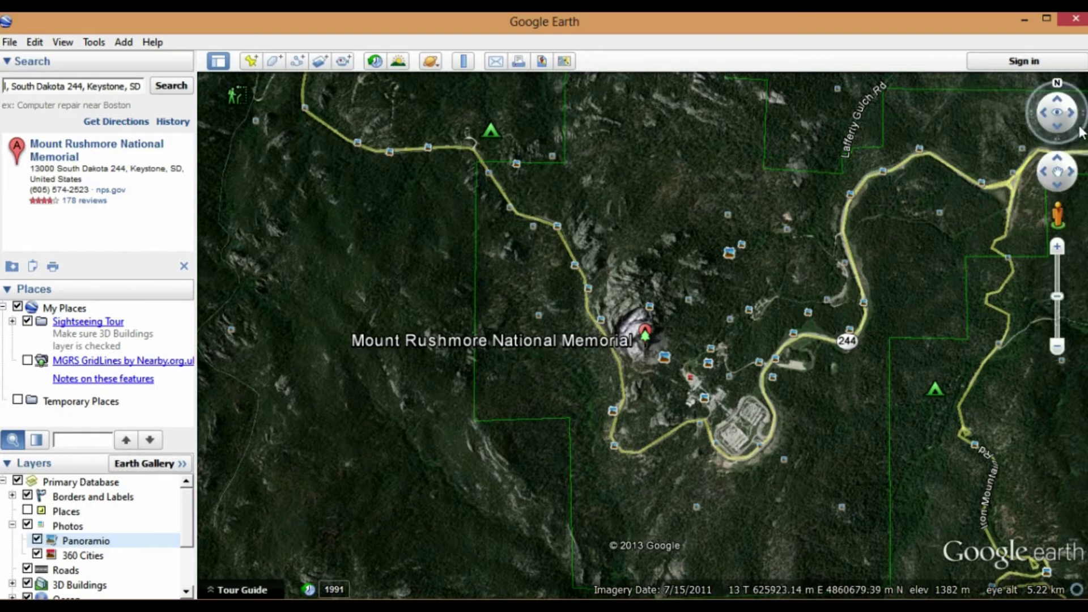
pyautogui.moveTo(1079, 132); pyautogui.dragTo(1063, 146)
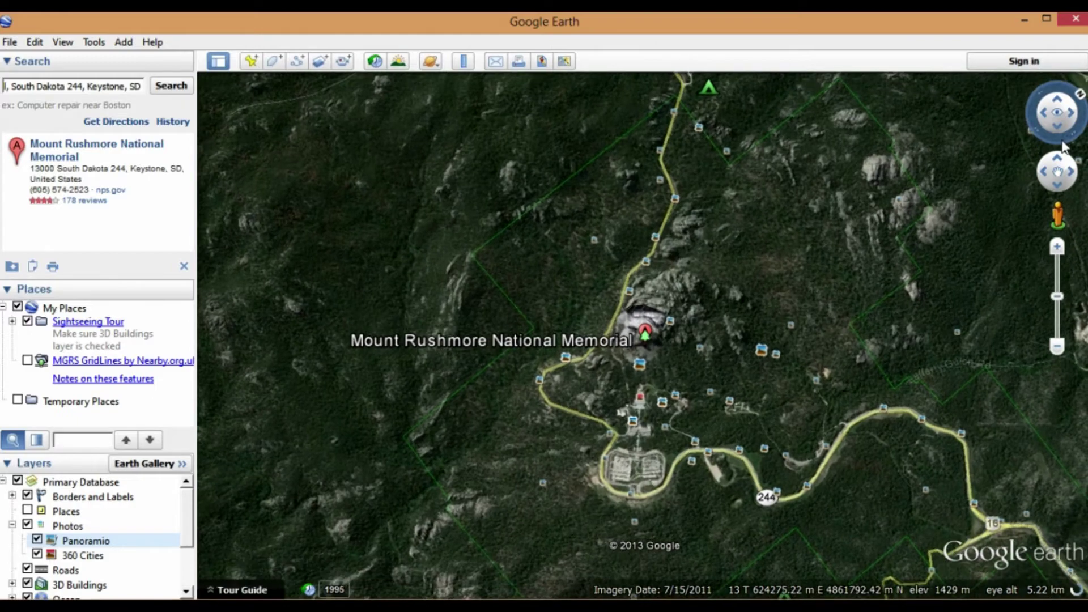
pyautogui.doubleClick(663, 361)
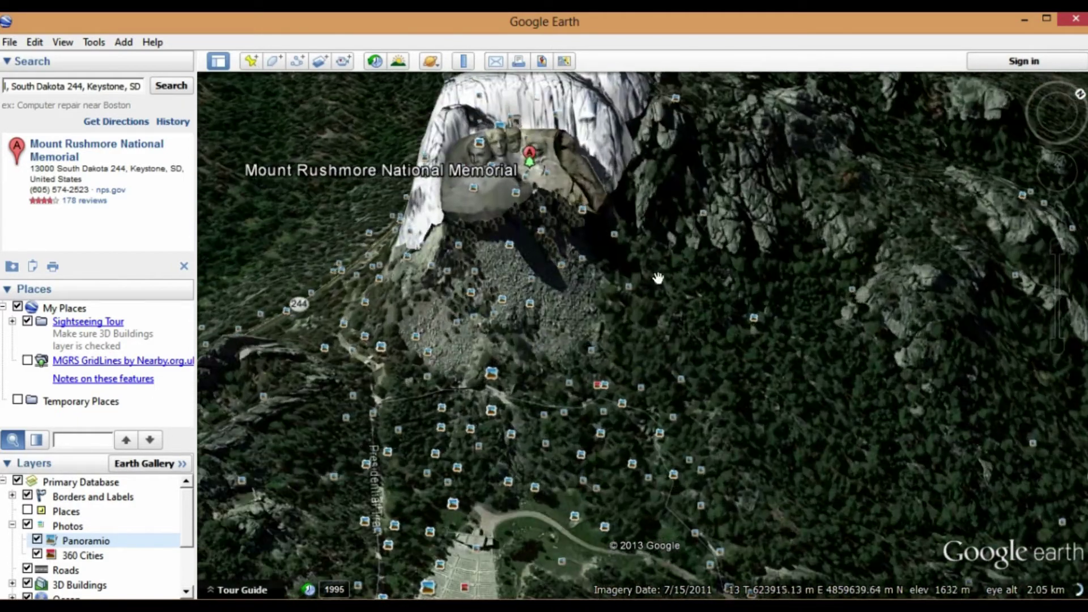
pyautogui.moveTo(657, 277); pyautogui.dragTo(718, 274)
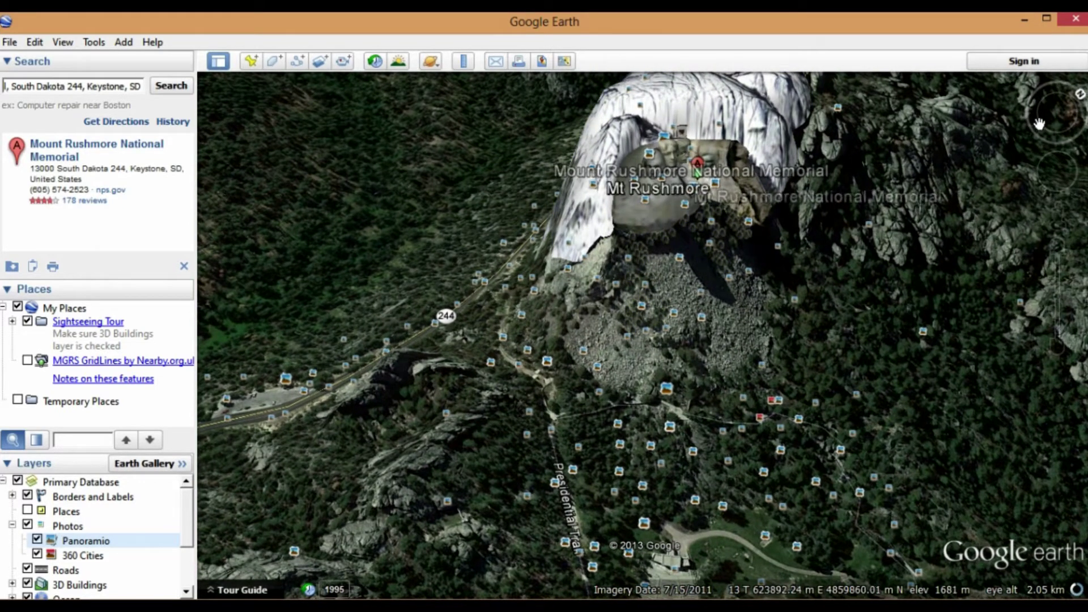
# Tilt the view of the memorial and swing the compass heading to see the mountain from its side and front.
pyautogui.moveTo(1039, 123)
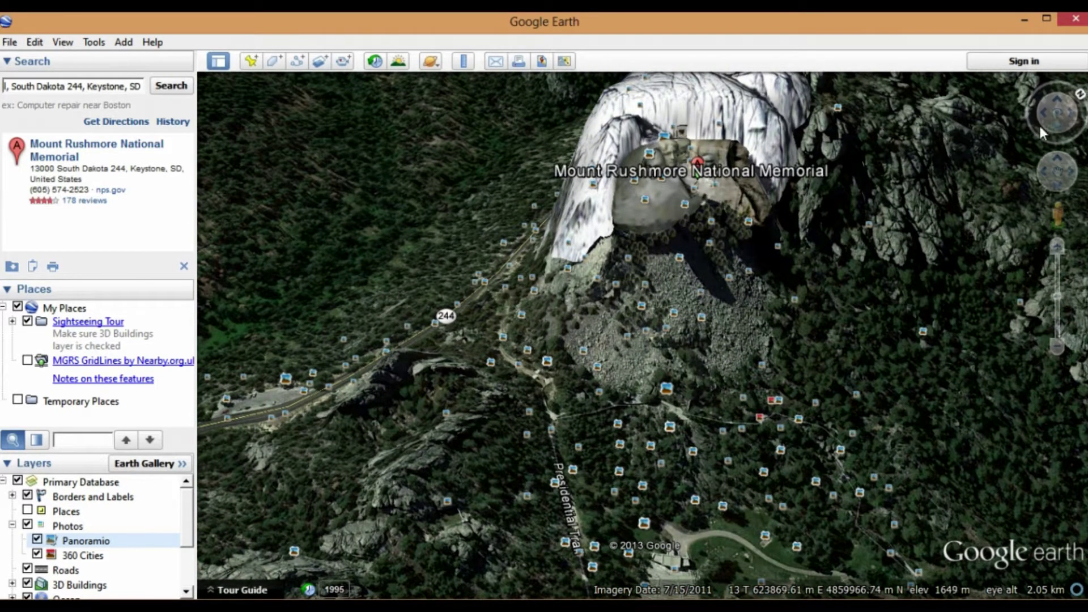
pyautogui.click(1057, 127)
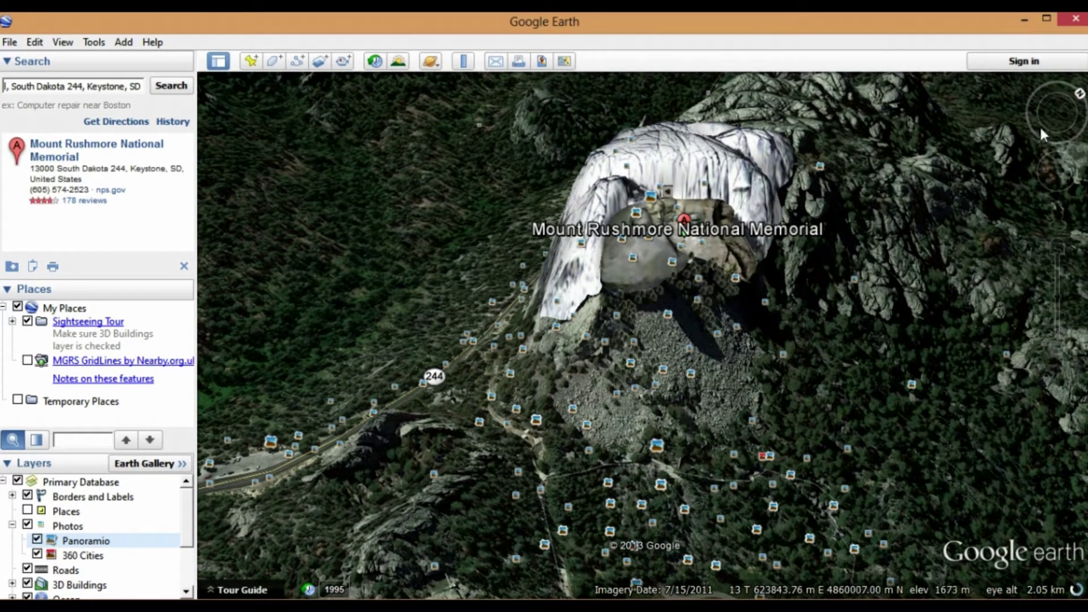
pyautogui.moveTo(1042, 131)
pyautogui.click(1053, 93)
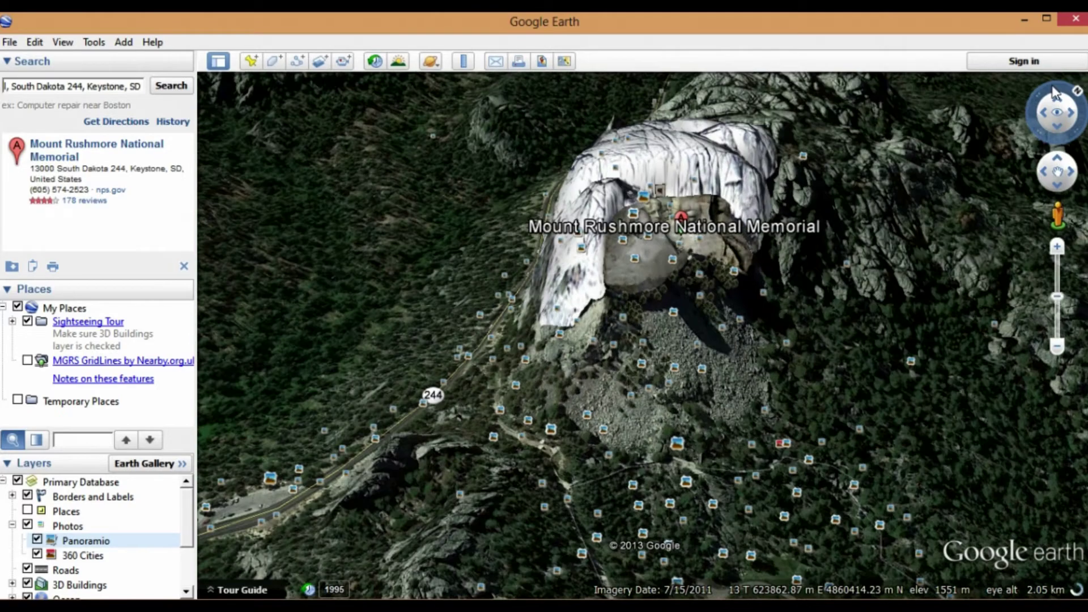
pyautogui.moveTo(1053, 93)
pyautogui.mouseDown()
pyautogui.moveTo(1047, 111)
pyautogui.moveTo(1058, 104)
pyautogui.moveTo(1058, 132)
pyautogui.mouseUp()
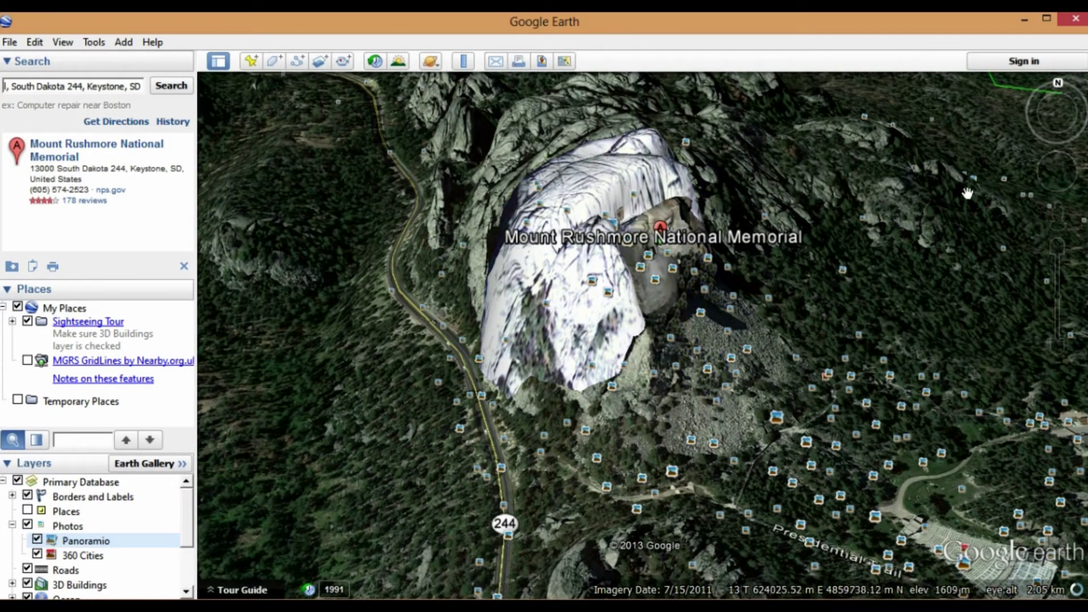
pyautogui.moveTo(1048, 145); pyautogui.dragTo(1051, 149)
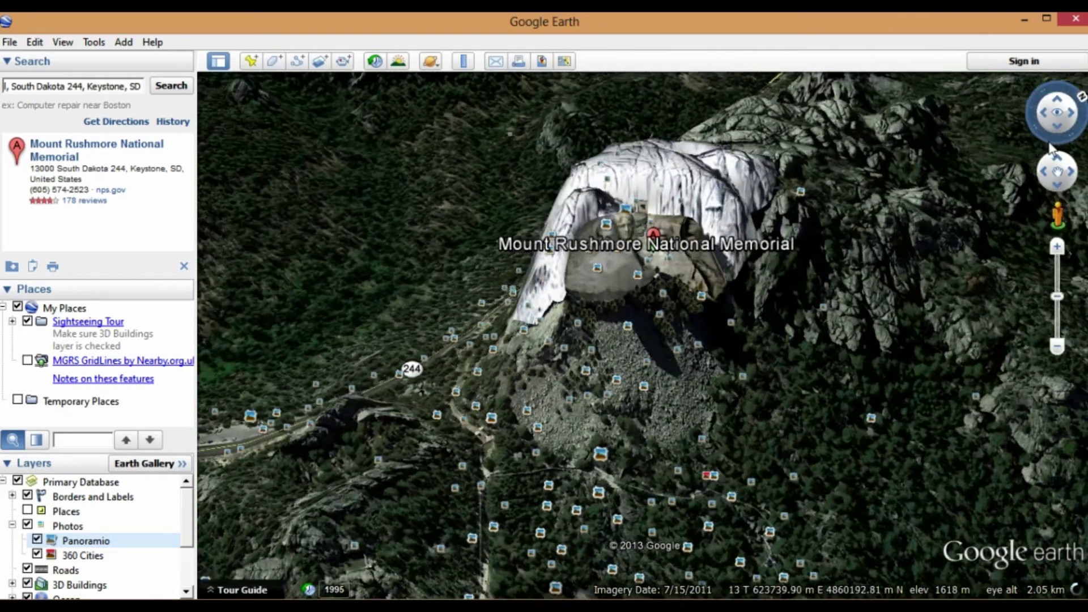
# Inspect the 3D model of the carved presidents' heads up close, then from the side of the mountain.
pyautogui.scroll(2, 626, 334)
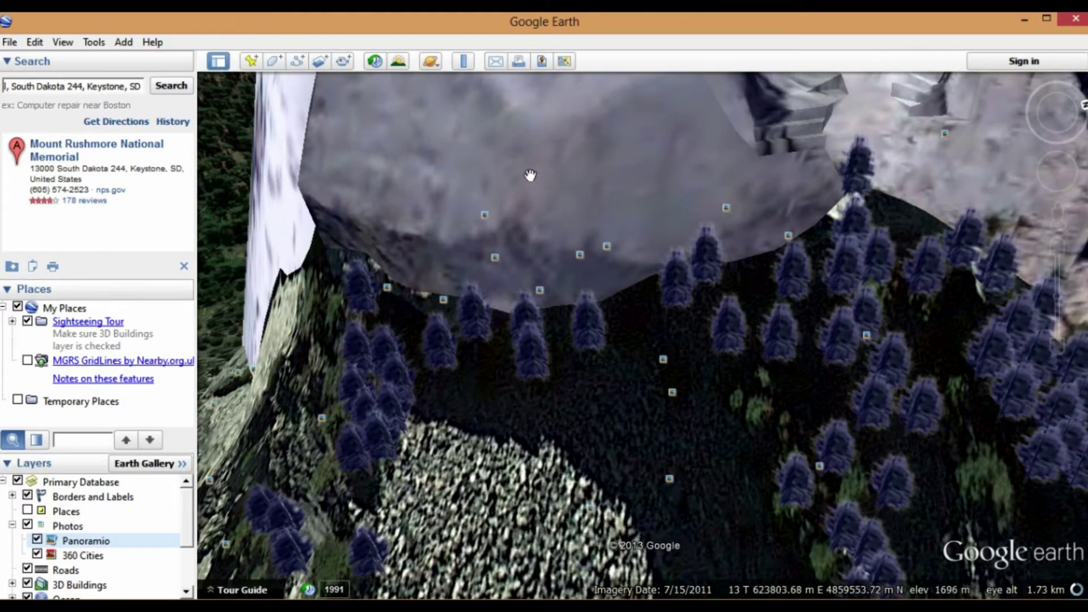
pyautogui.moveTo(533, 157); pyautogui.dragTo(522, 96)
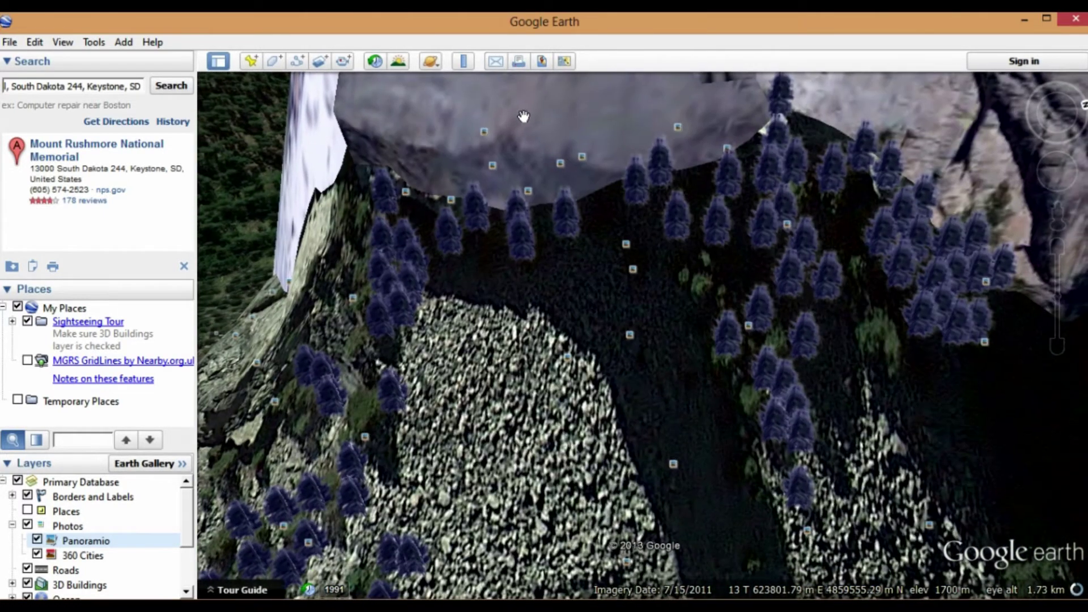
pyautogui.scroll(-3, 564, 320)
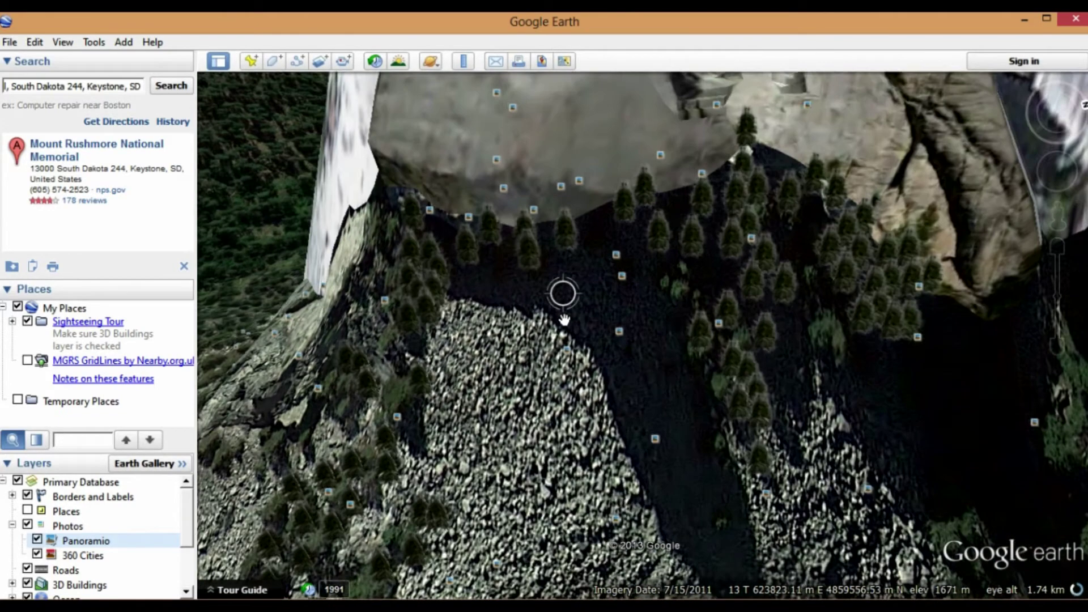
pyautogui.scroll(-3, 564, 320)
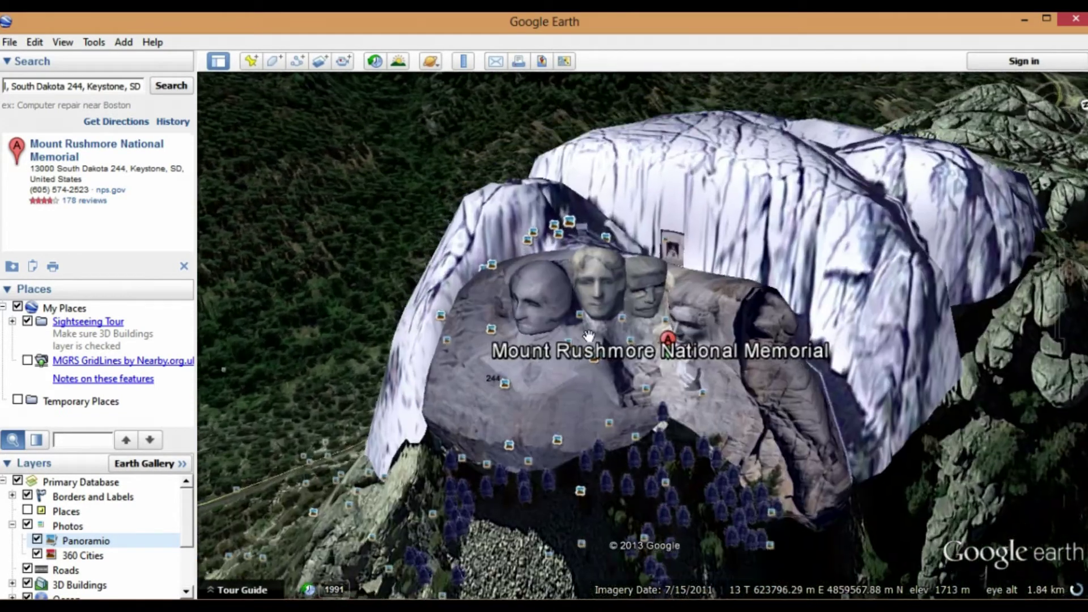
pyautogui.moveTo(589, 336); pyautogui.dragTo(644, 256)
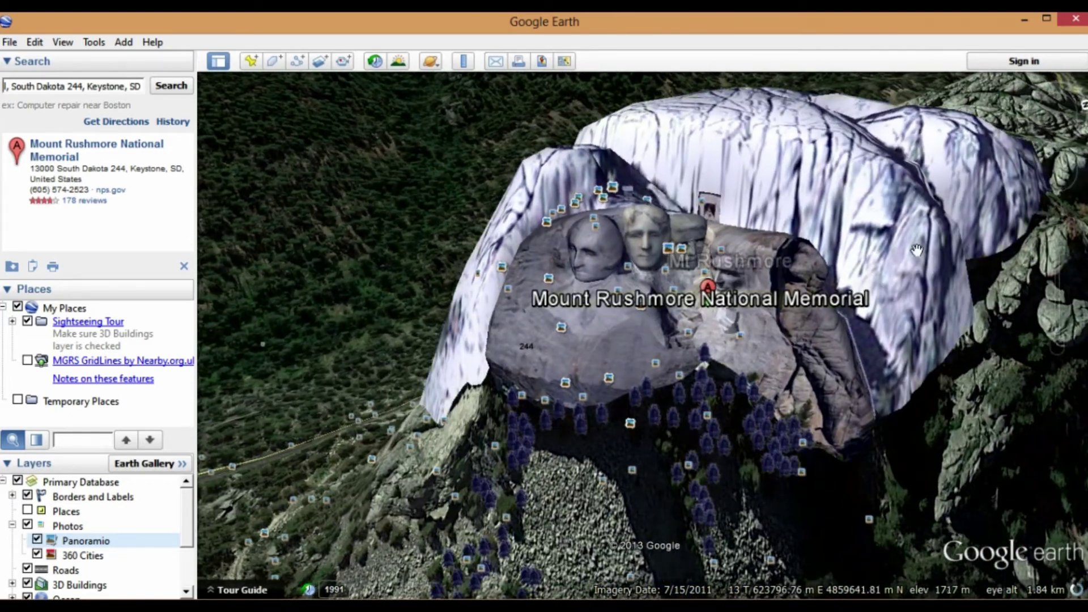
pyautogui.moveTo(1075, 138)
pyautogui.mouseDown()
pyautogui.moveTo(1046, 149)
pyautogui.moveTo(1005, 111)
pyautogui.moveTo(1048, 76)
pyautogui.moveTo(1071, 82)
pyautogui.moveTo(1084, 103)
pyautogui.moveTo(1068, 136)
pyautogui.moveTo(1048, 145)
pyautogui.mouseUp()
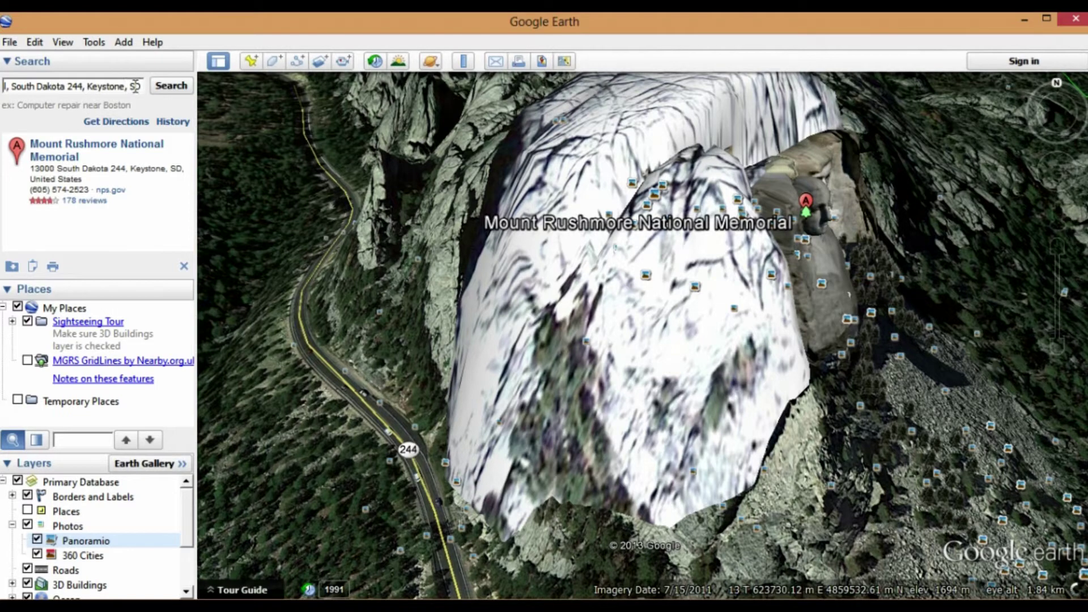
# Replace the search text with the suggested place Mount Whitney and fly to it.
pyautogui.moveTo(135, 85); pyautogui.dragTo(3, 86)
pyautogui.press('BackSpace')
pyautogui.press('BackSpace')
pyautogui.press('BackSpace')
pyautogui.press('BackSpace')
pyautogui.press('BackSpace')
pyautogui.press('BackSpace')
pyautogui.press('BackSpace')
pyautogui.press('BackSpace')
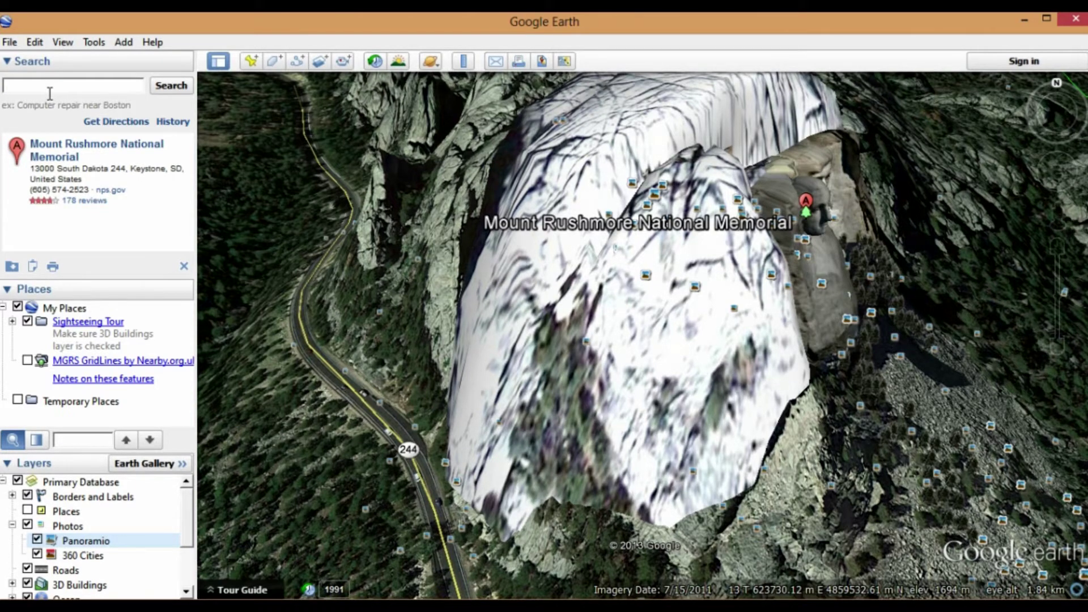
pyautogui.write('mount w')
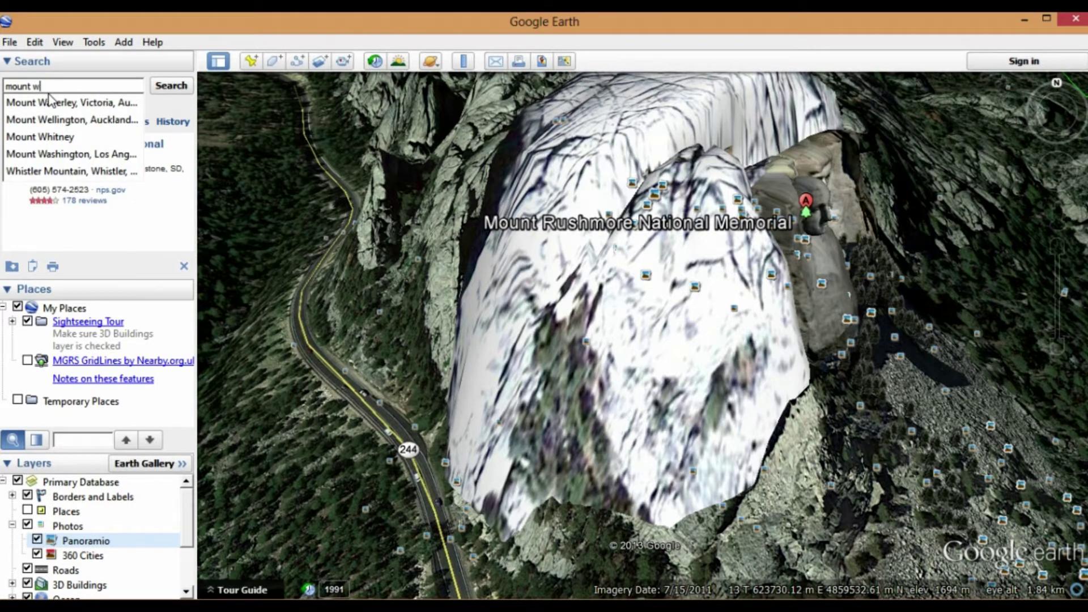
pyautogui.write('hit')
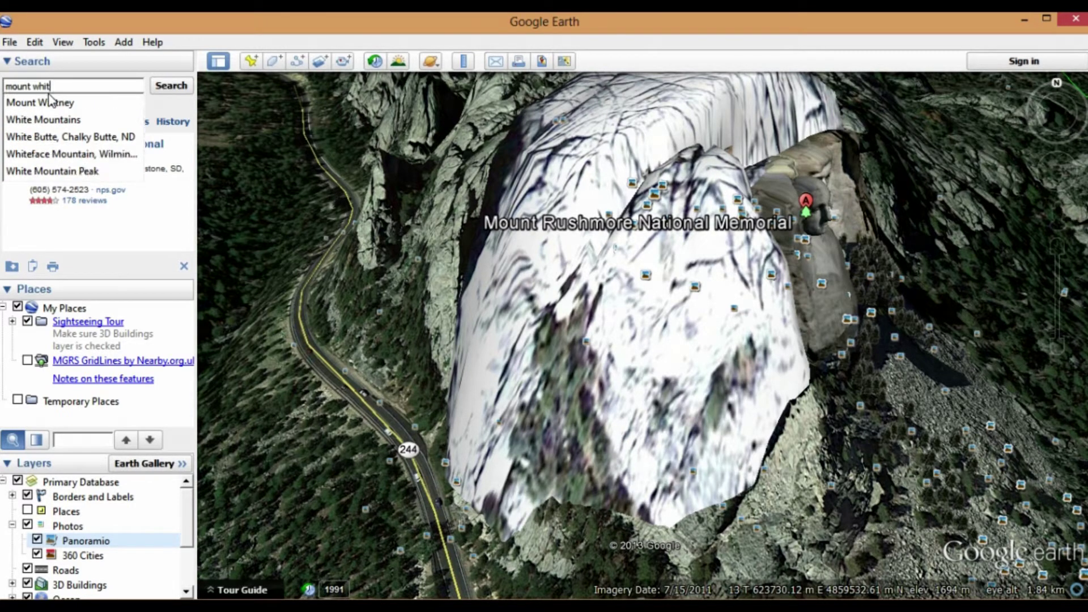
pyautogui.click(50, 104)
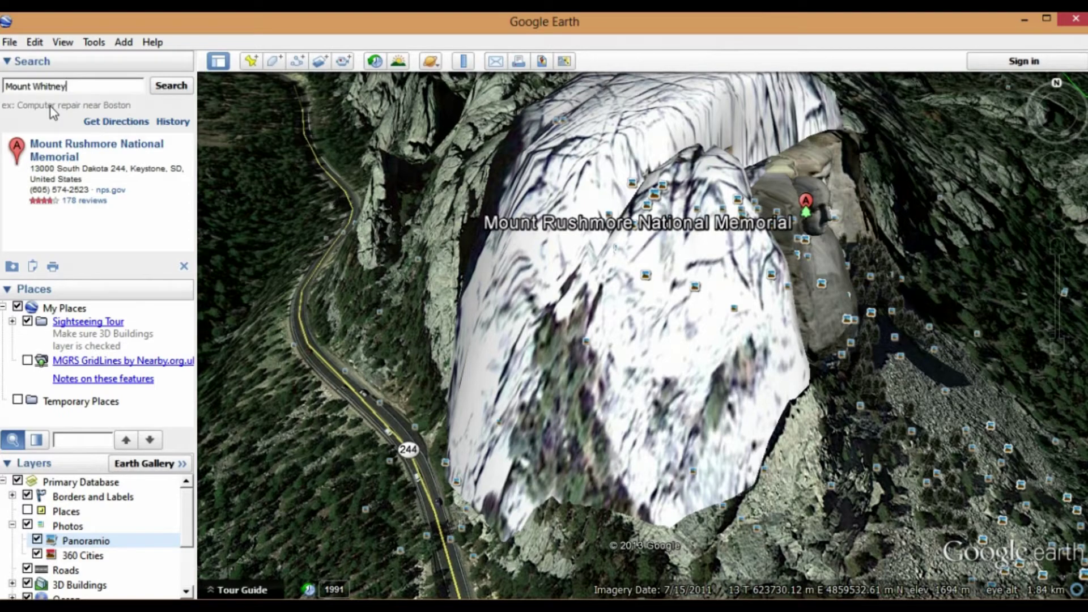
pyautogui.click(167, 88)
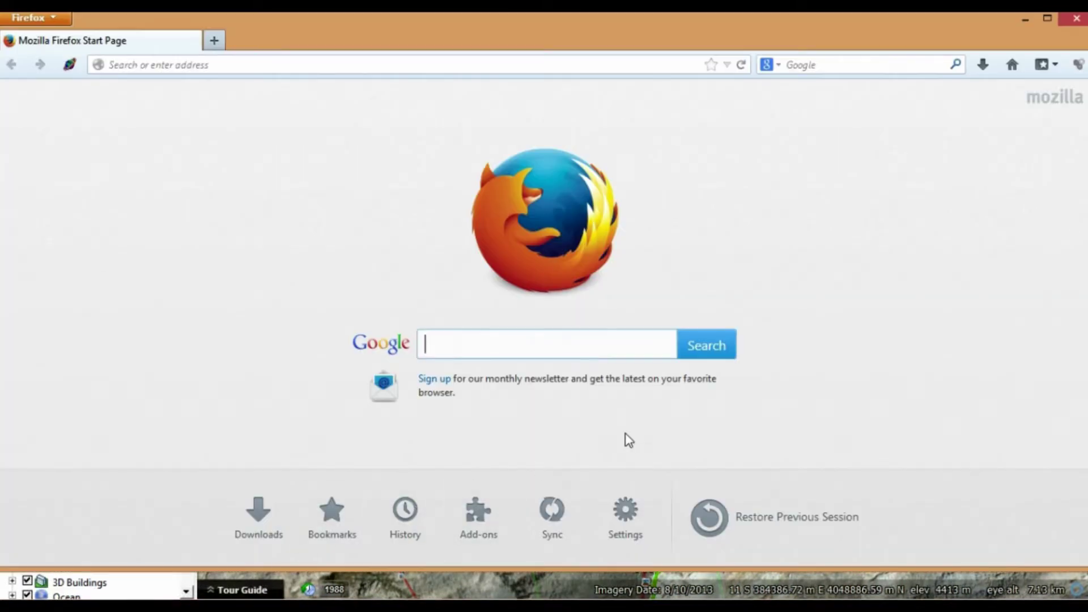
# Switch to Firefox and search Google for "google earth mgrs".
pyautogui.write('grs')
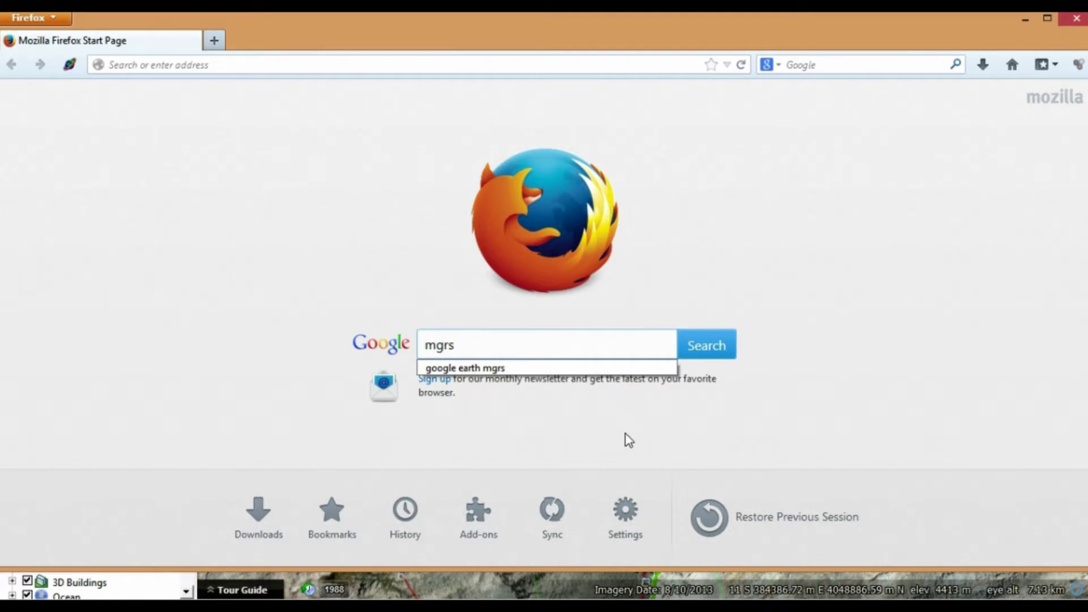
pyautogui.click(494, 369)
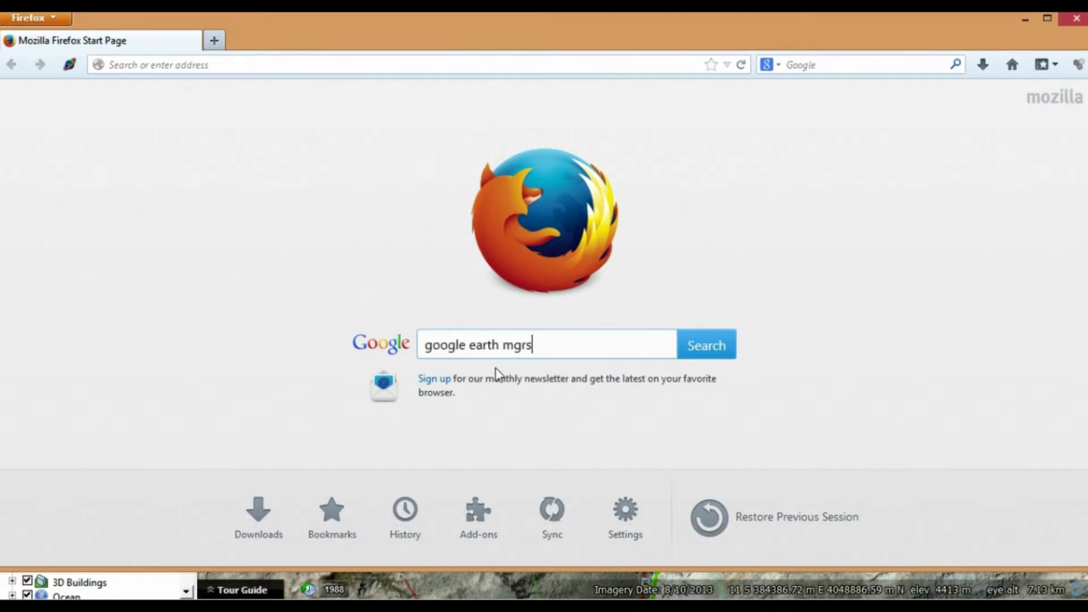
pyautogui.click(703, 346)
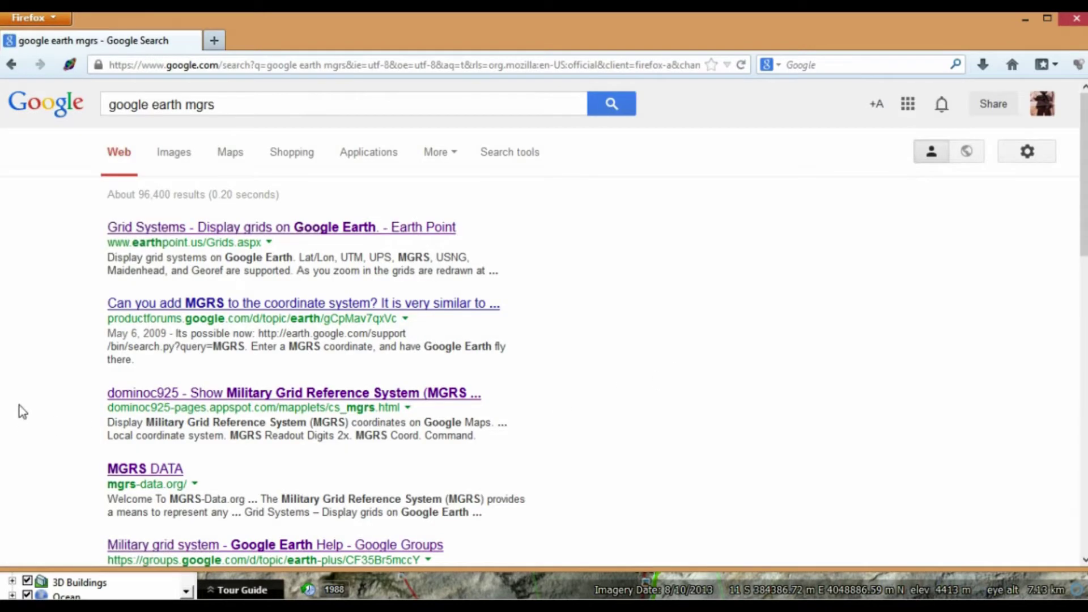
# Open the "Military grid system" Google Groups result and follow its nearby.org.uk link from the post about overlaying an MGRS grid.
pyautogui.scroll(-5, 279, 238)
pyautogui.click(295, 265)
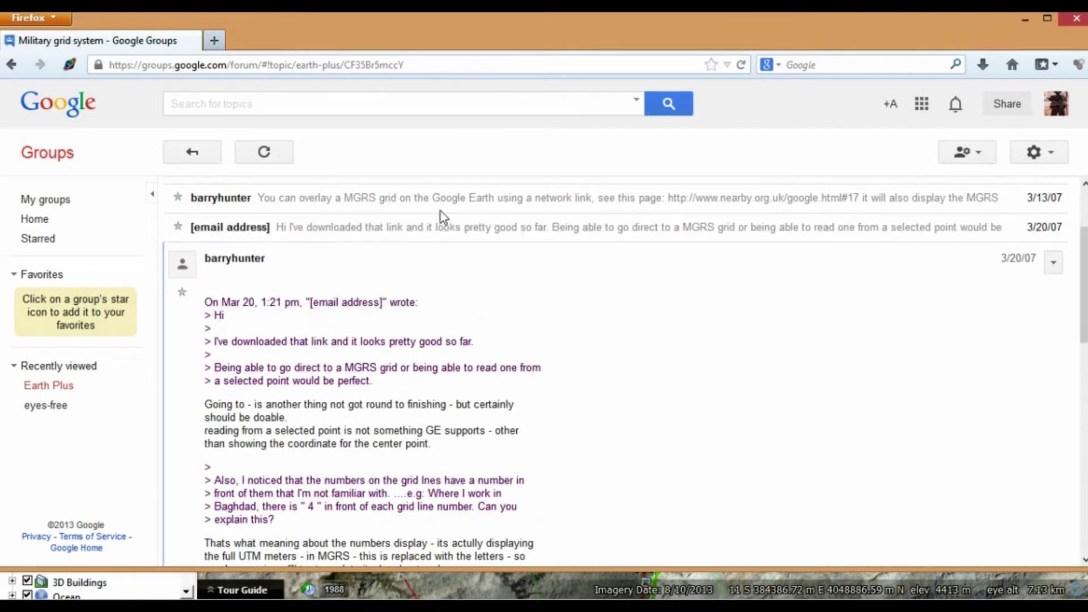
pyautogui.click(441, 210)
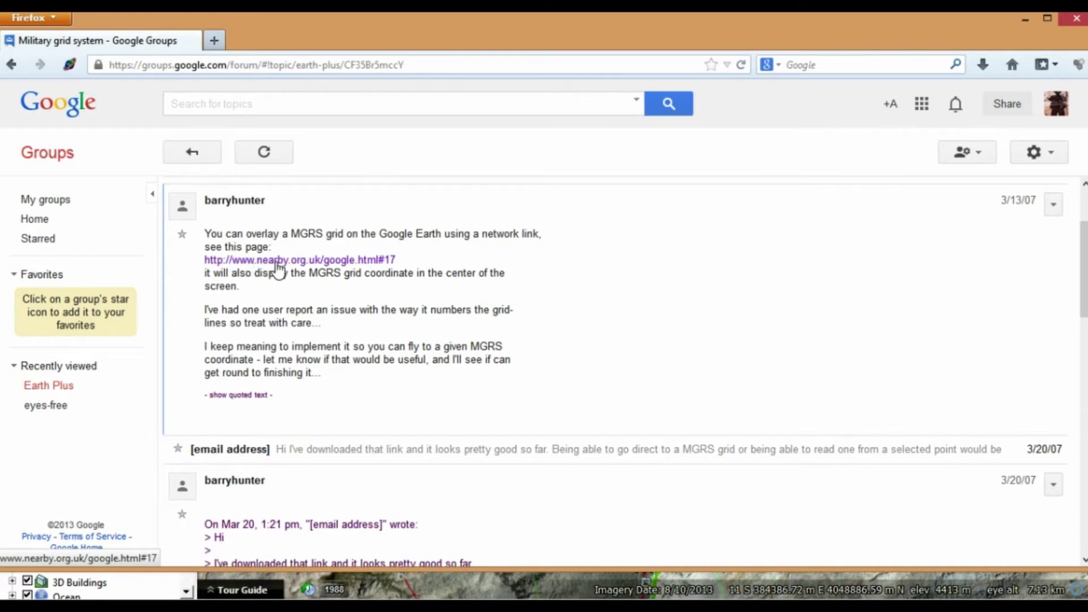
pyautogui.click(343, 260)
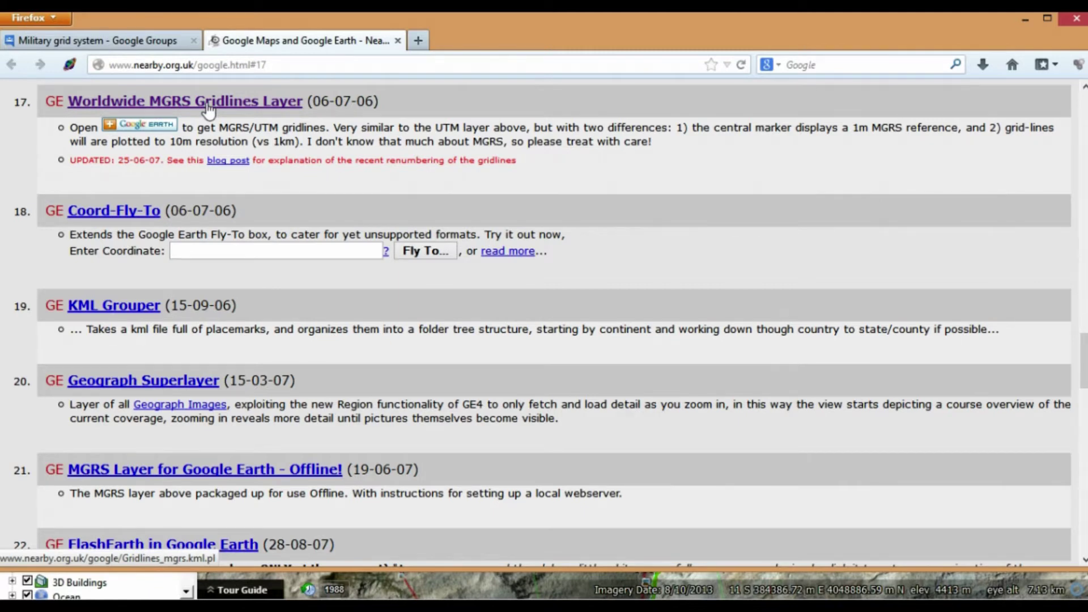
# Open the Worldwide MGRS Gridlines Layer file Gridlines_mgrs.kml with Google Earth and check its entry under Temporary Places.
pyautogui.click(209, 106)
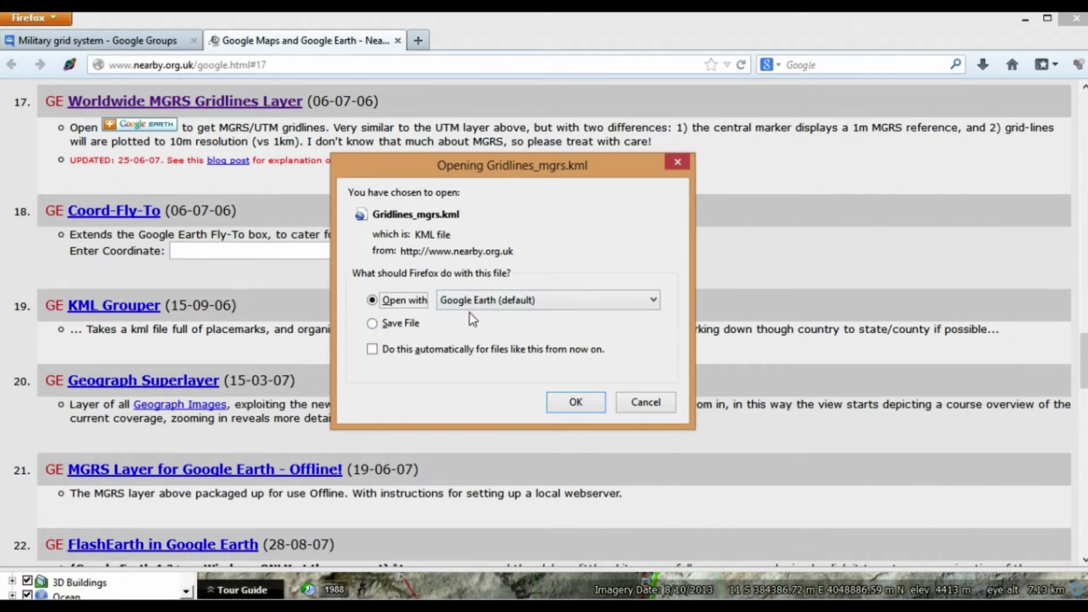
pyautogui.click(576, 401)
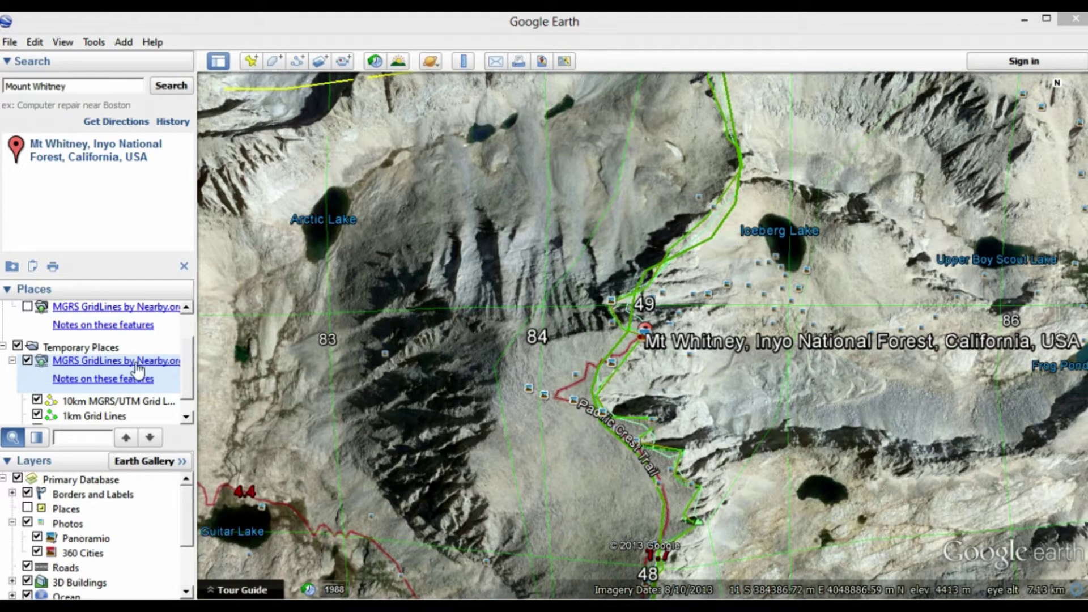
pyautogui.moveTo(185, 390)
pyautogui.mouseDown()
pyautogui.moveTo(188, 362)
pyautogui.moveTo(189, 400)
pyautogui.moveTo(191, 376)
pyautogui.mouseUp()
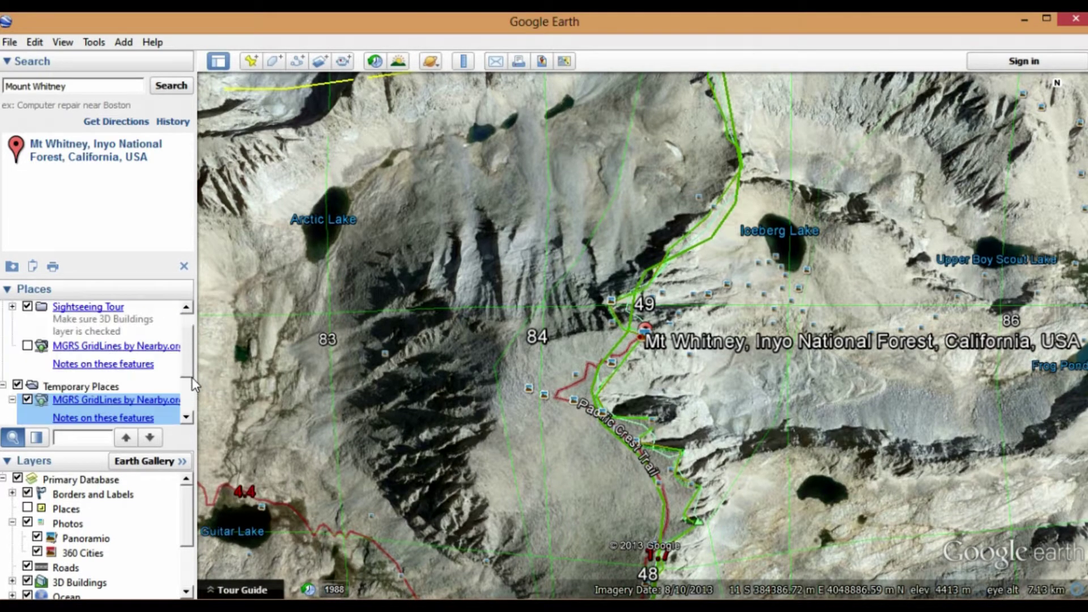
# Examine the MGRS gridlines around Mount Whitney, from close range out to the wider Inyo National Forest area.
pyautogui.moveTo(527, 444); pyautogui.dragTo(581, 439)
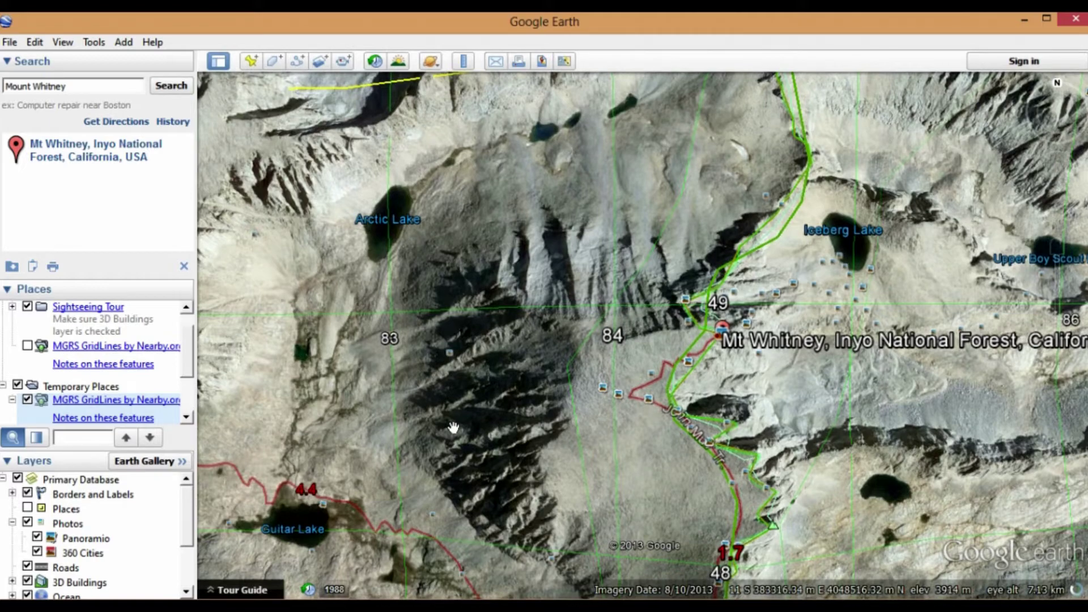
pyautogui.scroll(-5, 453, 427)
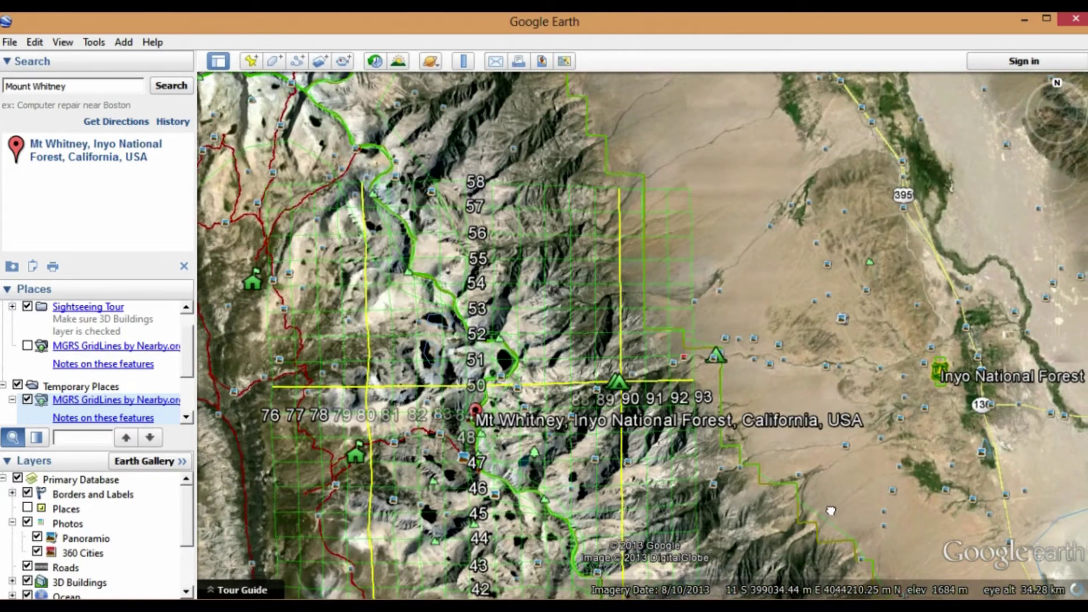
pyautogui.moveTo(831, 510); pyautogui.dragTo(453, 323)
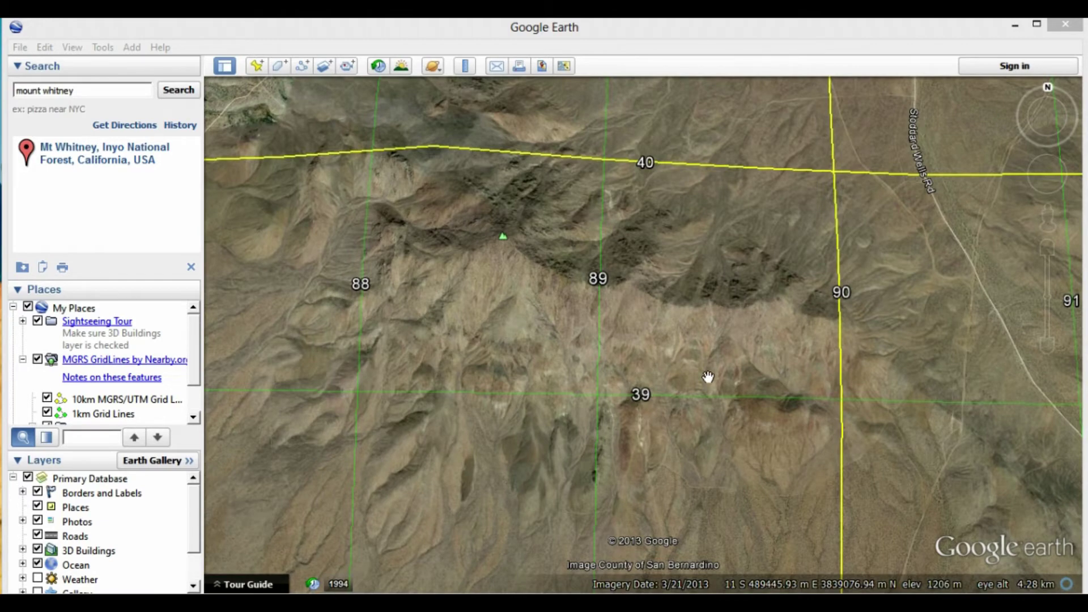
# Compare the MGRS grid spacing at several zoom levels over the desert between Helendale and Barstow.
pyautogui.scroll(-5, 708, 376)
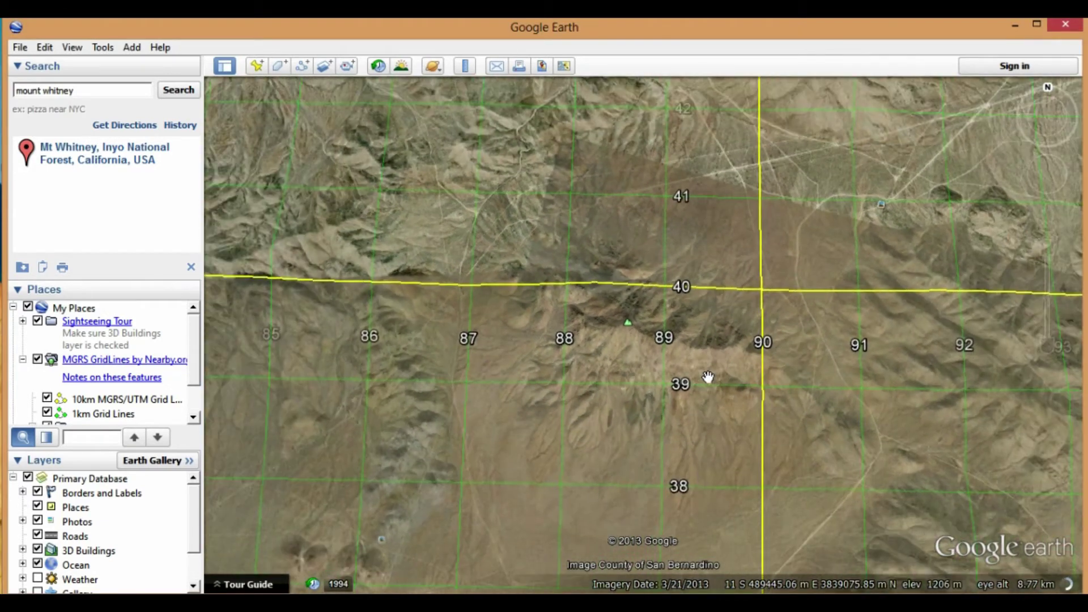
pyautogui.scroll(-4, 708, 377)
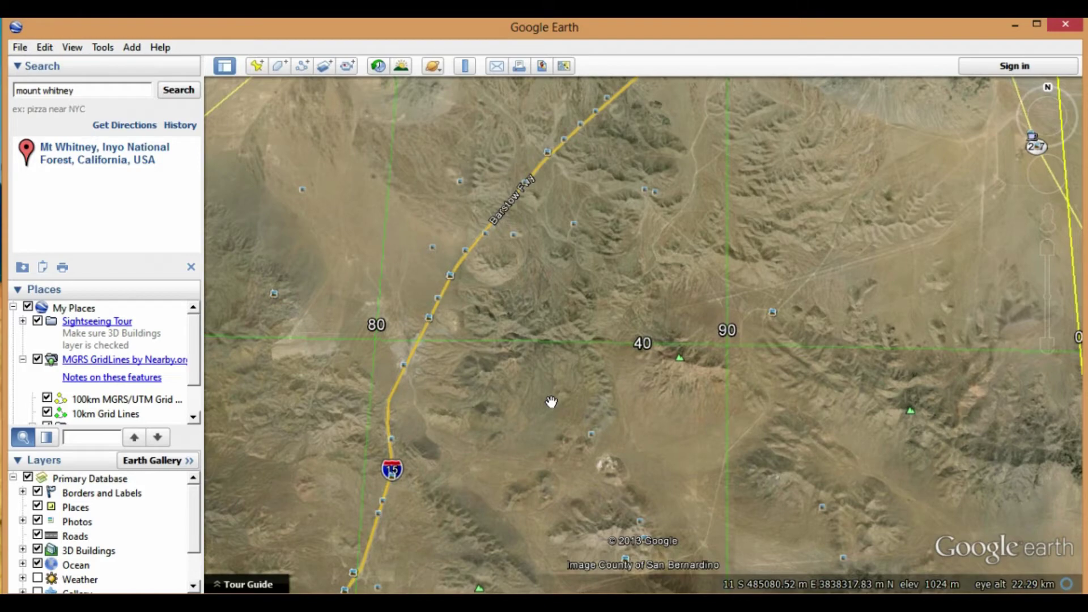
pyautogui.scroll(-5, 551, 401)
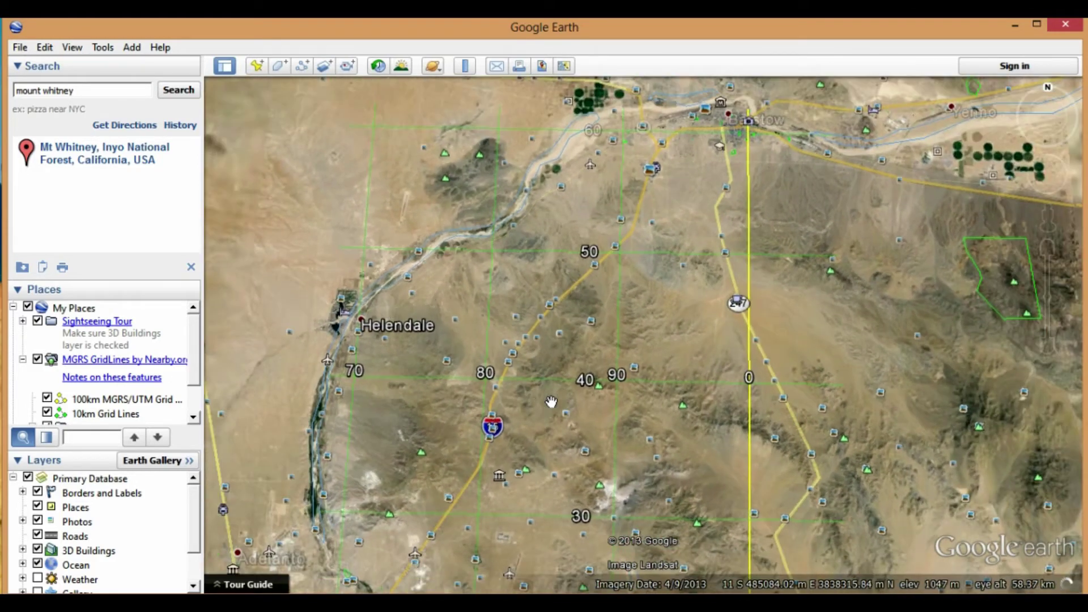
# Compare the 10 km grid around Helendale and Barstow, and close in on the mountain peak beside the 90/40 grid intersection.
pyautogui.scroll(-2, 550, 401)
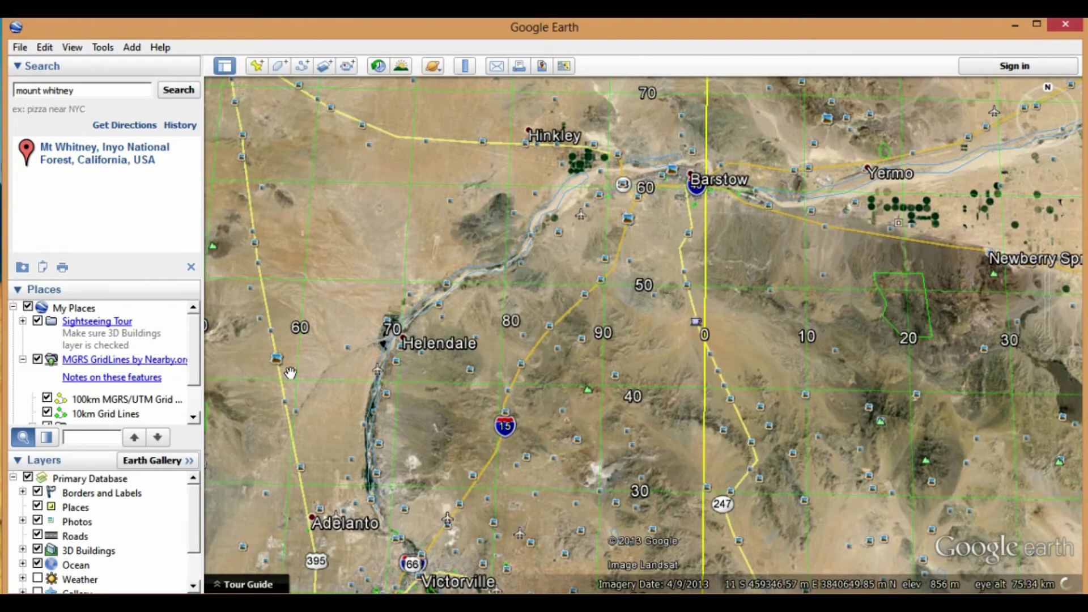
pyautogui.scroll(-1, 196, 386)
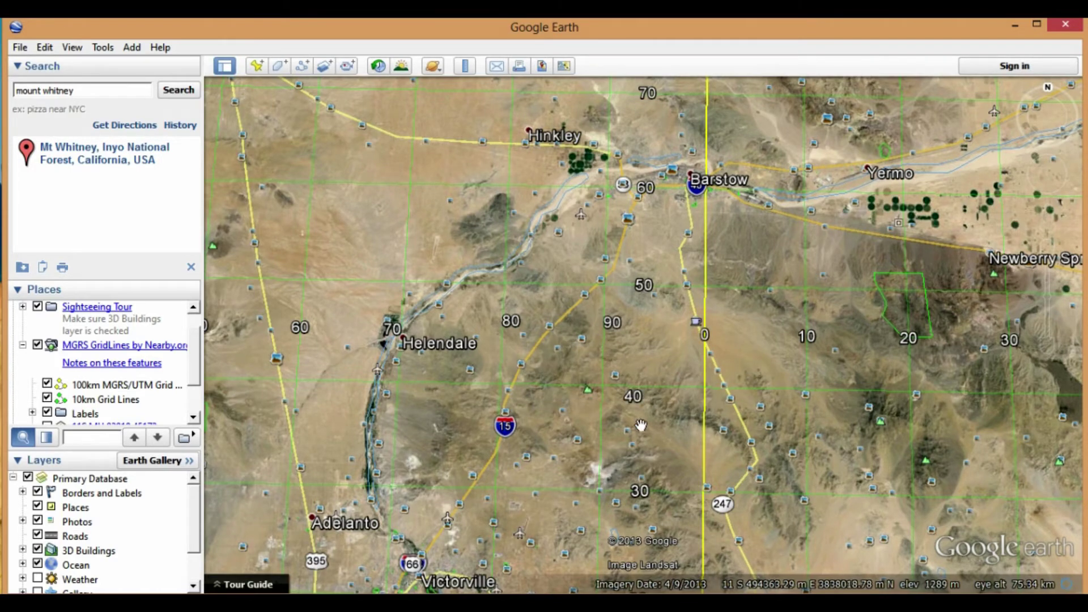
pyautogui.scroll(5, 590, 392)
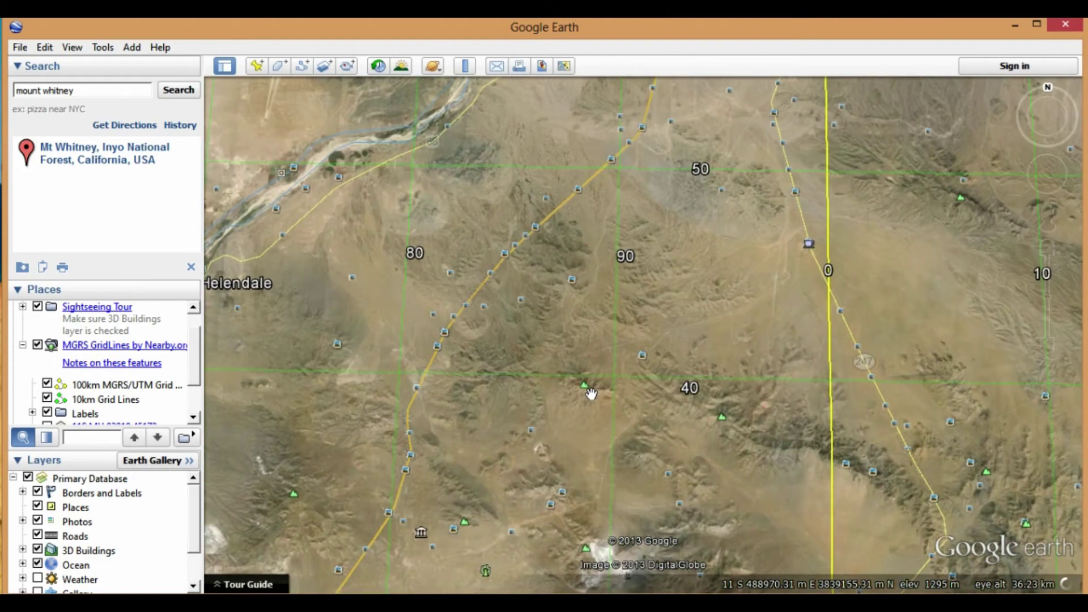
pyautogui.scroll(5, 591, 393)
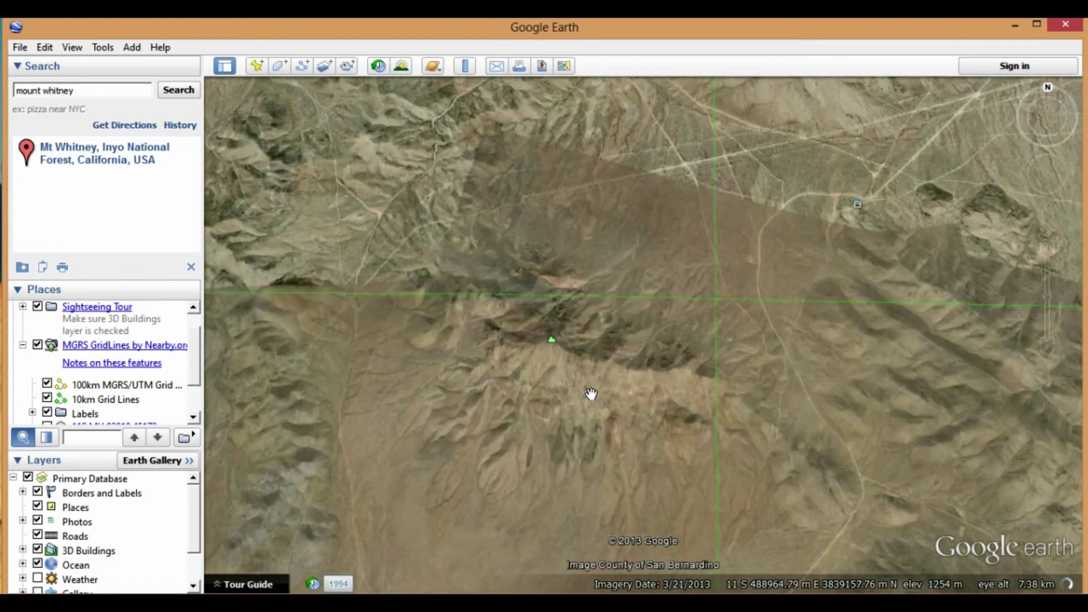
pyautogui.scroll(2, 589, 393)
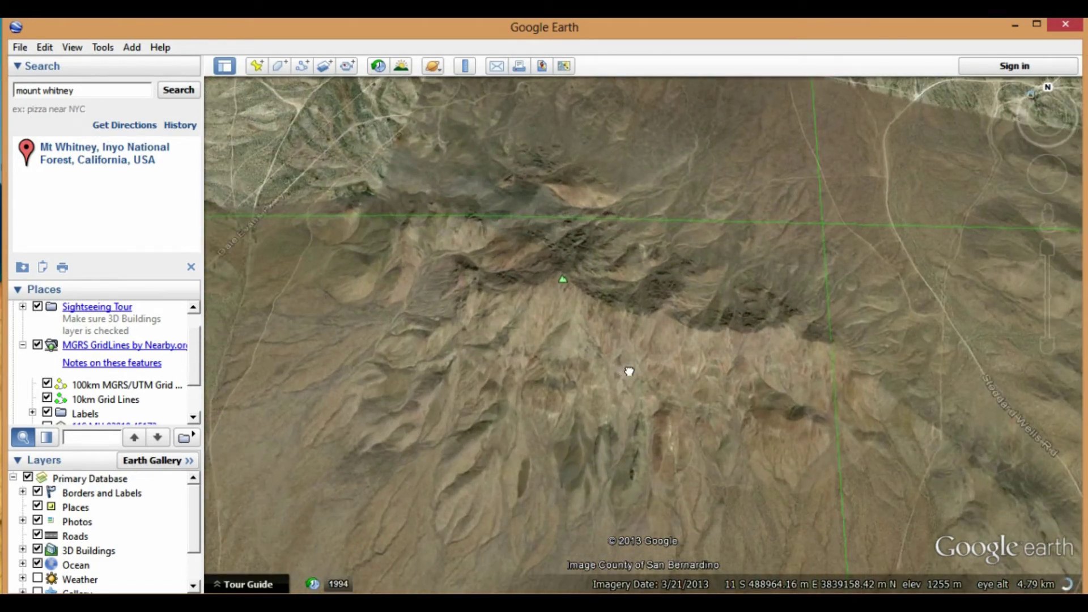
# Inspect the peak's southern slopes and dark ridge at close range against the surrounding gridlines.
pyautogui.click(1045, 129)
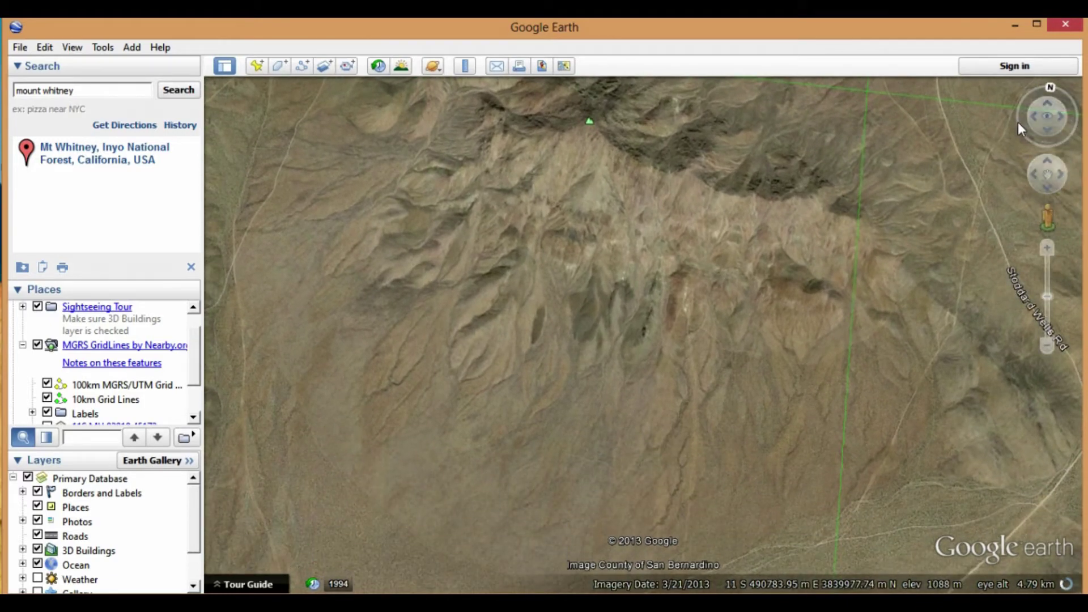
pyautogui.moveTo(825, 187); pyautogui.dragTo(791, 265)
pyautogui.scroll(2, 669, 310)
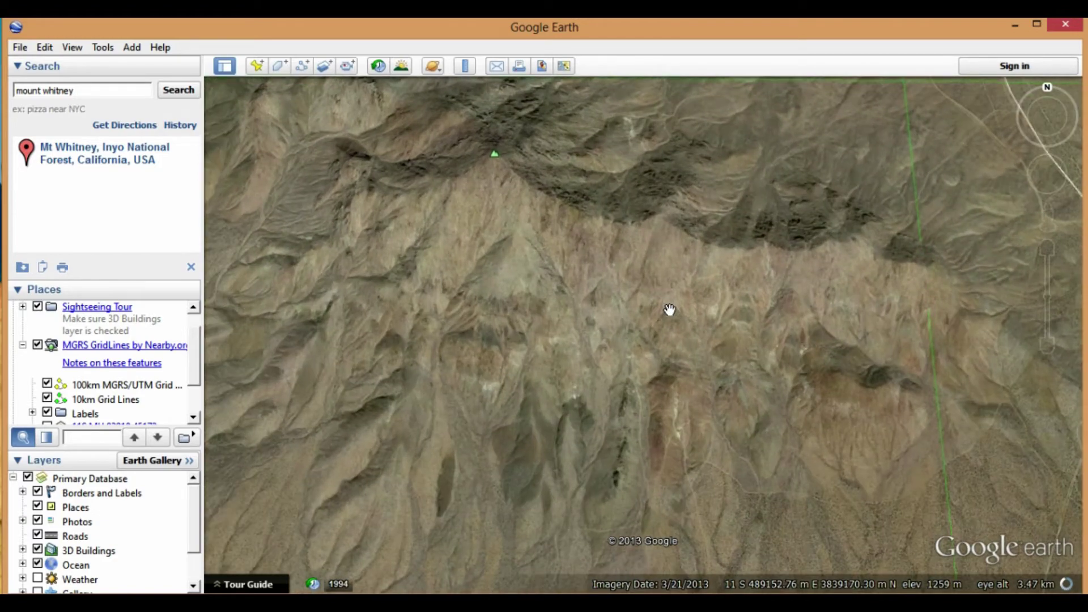
pyautogui.moveTo(789, 246); pyautogui.dragTo(804, 323)
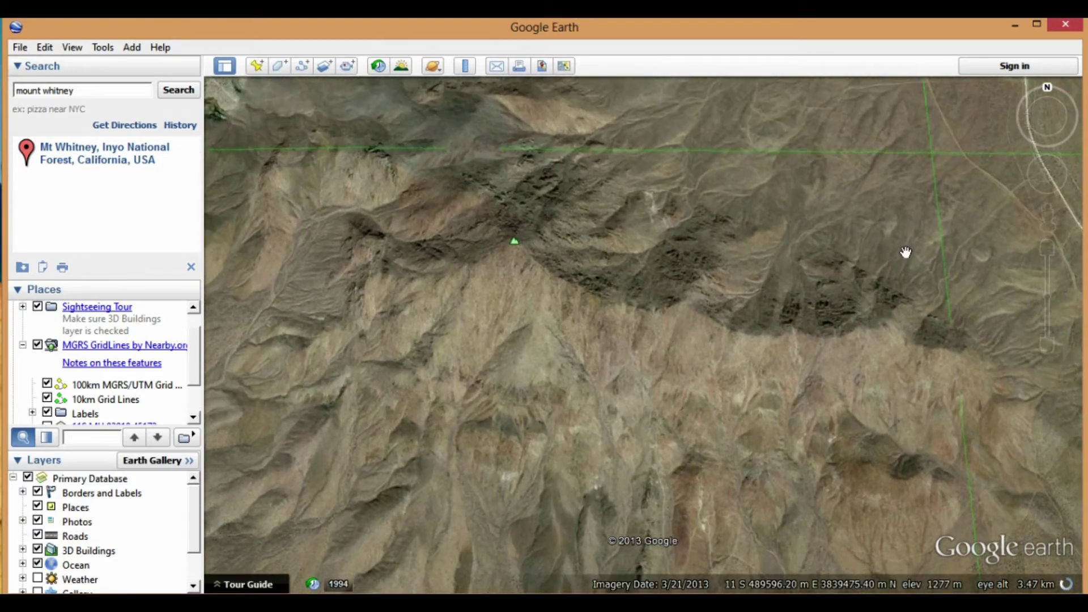
pyautogui.click(1048, 134)
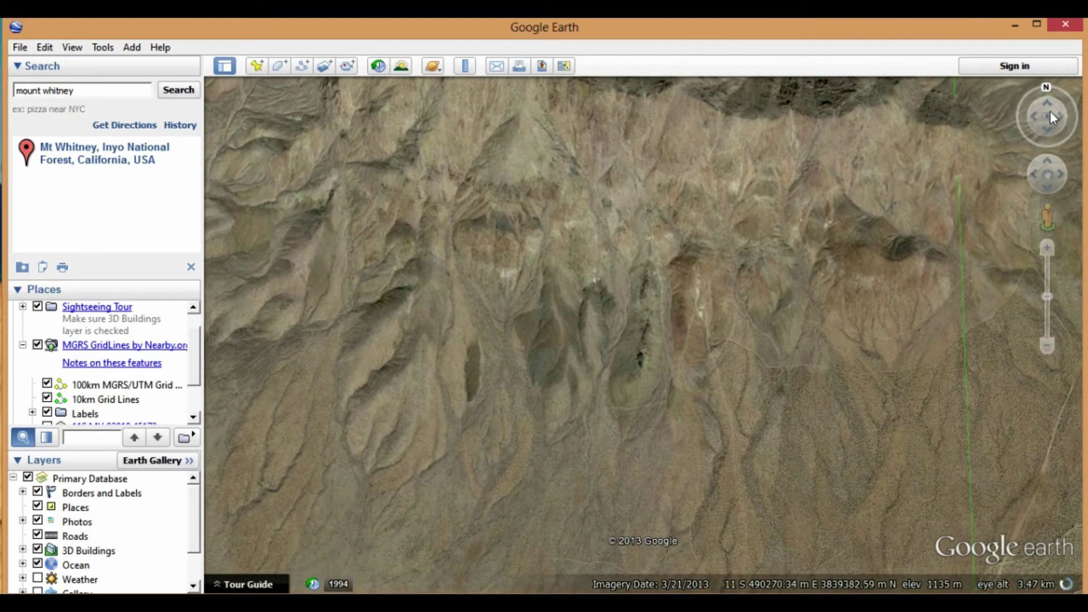
pyautogui.click(1068, 111)
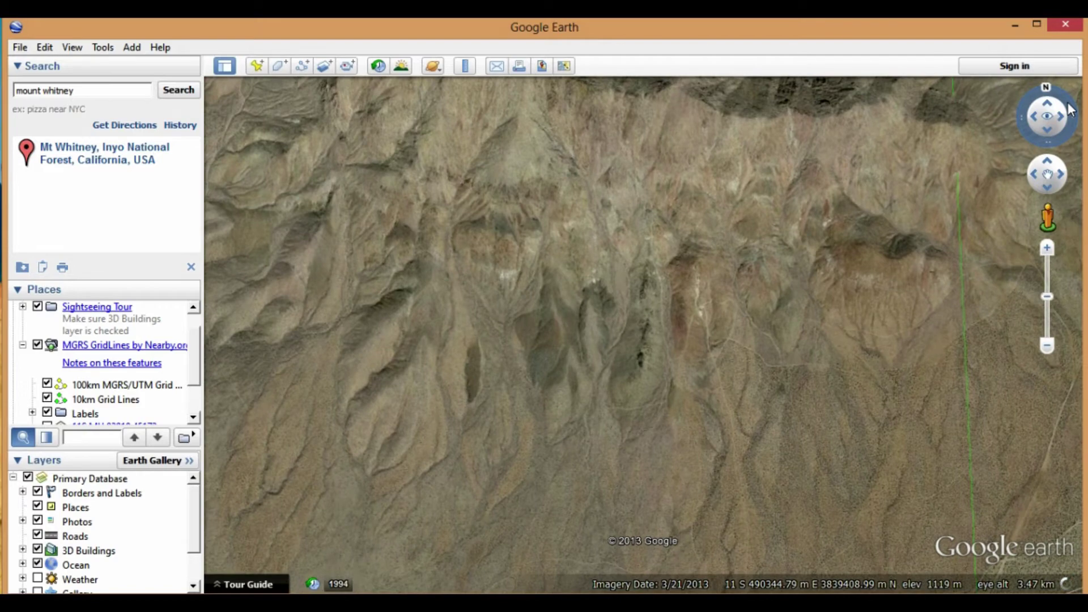
pyautogui.scroll(-3, 784, 233)
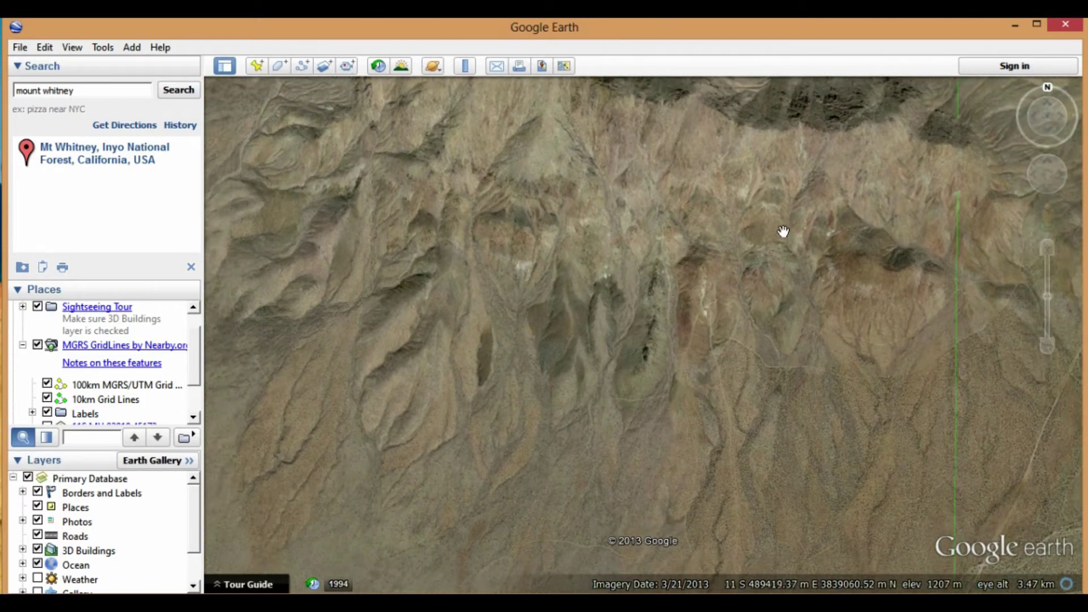
# Examine the 1 km MGRS gridlines and their labels over the ridge from a higher altitude.
pyautogui.moveTo(782, 231); pyautogui.dragTo(661, 307)
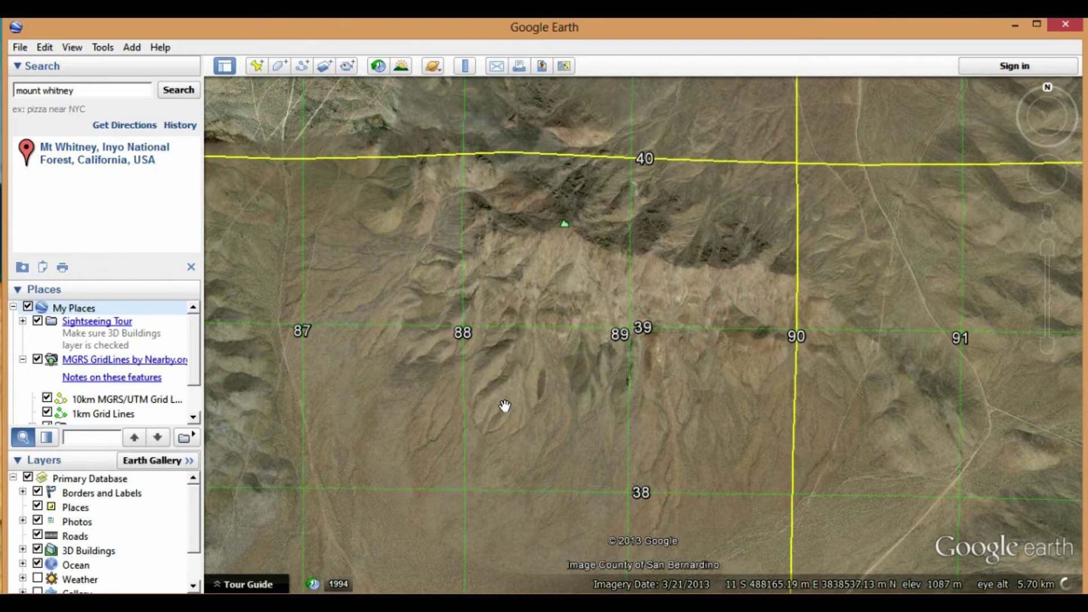
pyautogui.moveTo(718, 255); pyautogui.dragTo(656, 267)
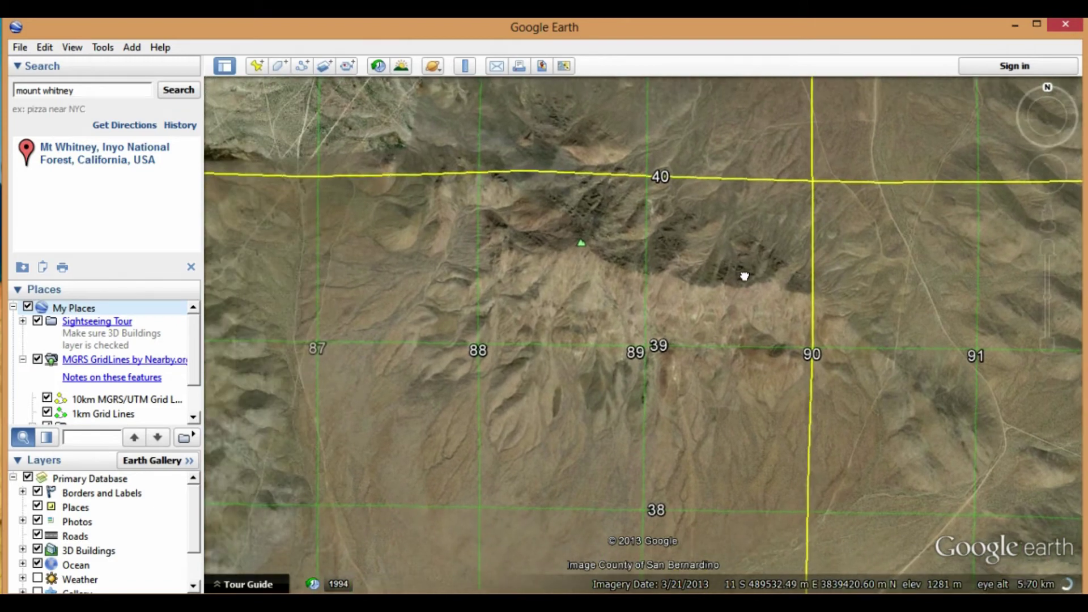
pyautogui.moveTo(433, 254); pyautogui.dragTo(454, 274)
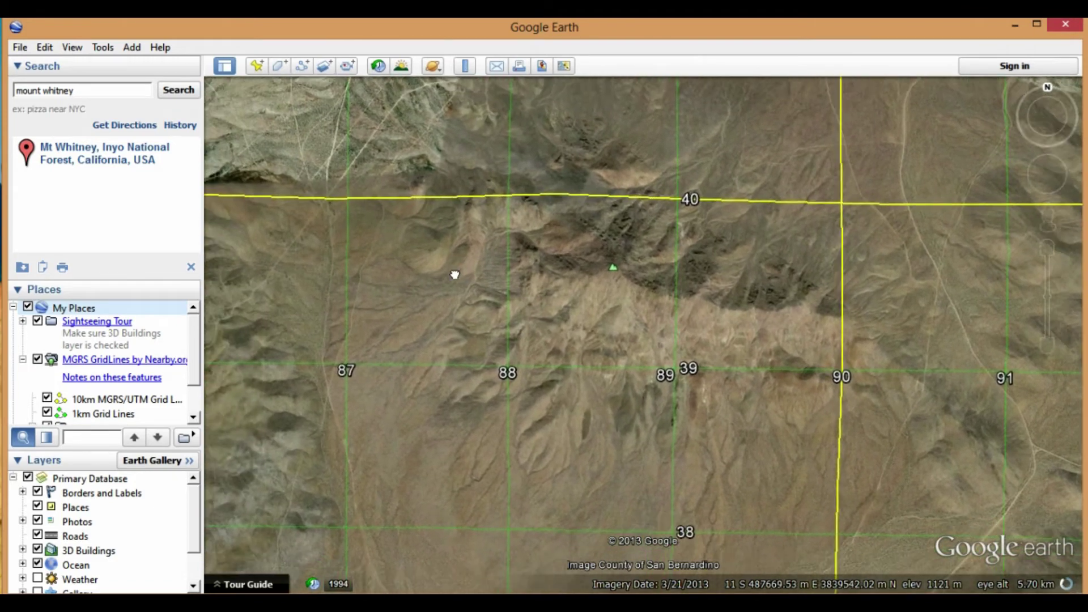
pyautogui.moveTo(610, 430); pyautogui.dragTo(614, 381)
pyautogui.scroll(-3, 614, 381)
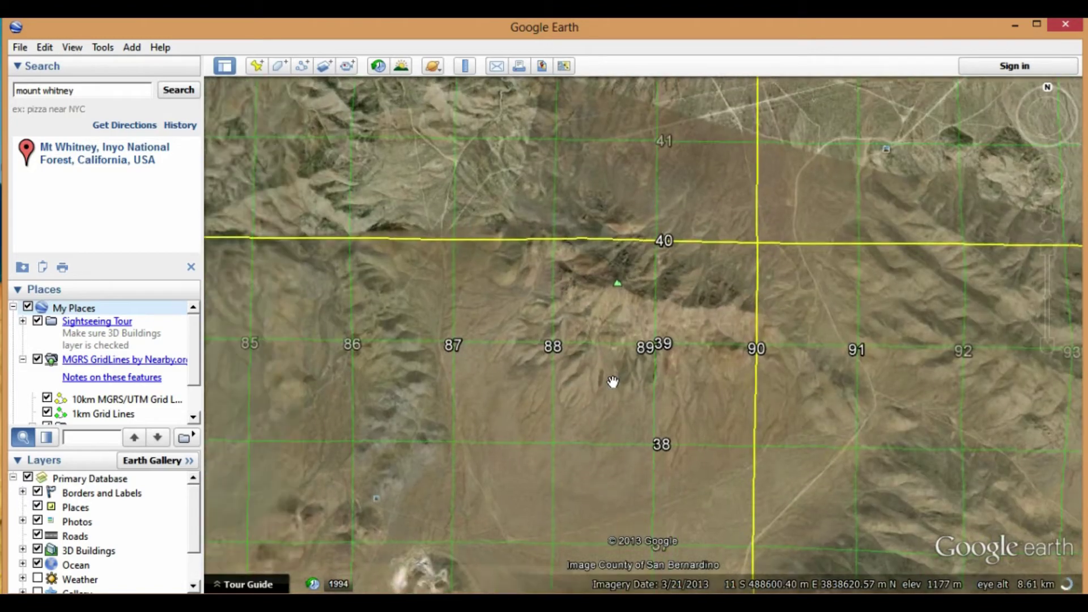
# Read the 1 km grid labels east and south of the peak, down to line 35, and return to the ridge.
pyautogui.moveTo(735, 398); pyautogui.dragTo(685, 356)
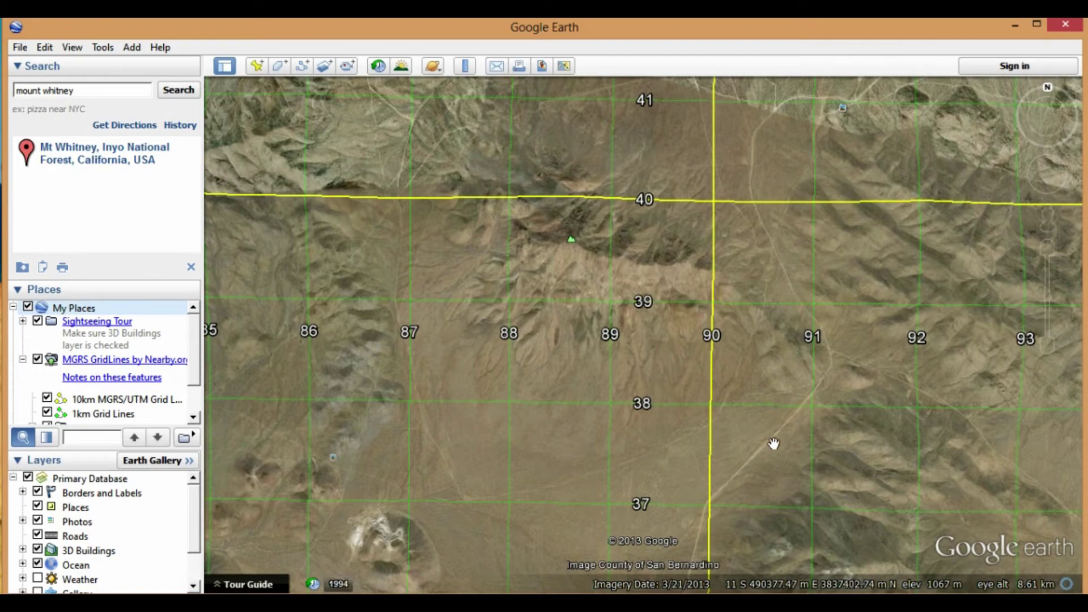
pyautogui.moveTo(808, 334); pyautogui.dragTo(792, 369)
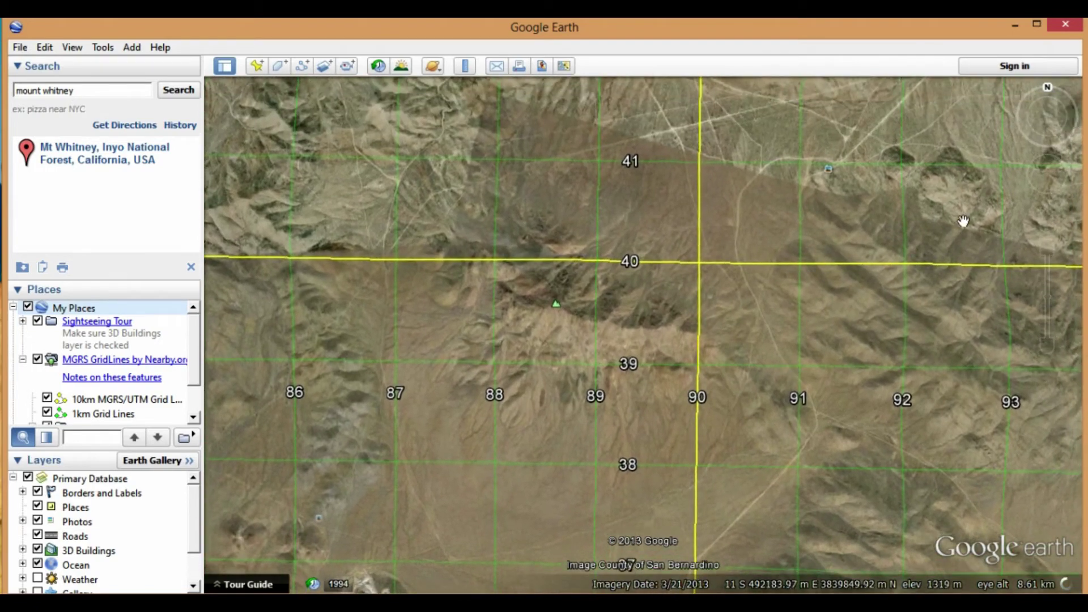
pyautogui.moveTo(862, 401); pyautogui.dragTo(859, 389)
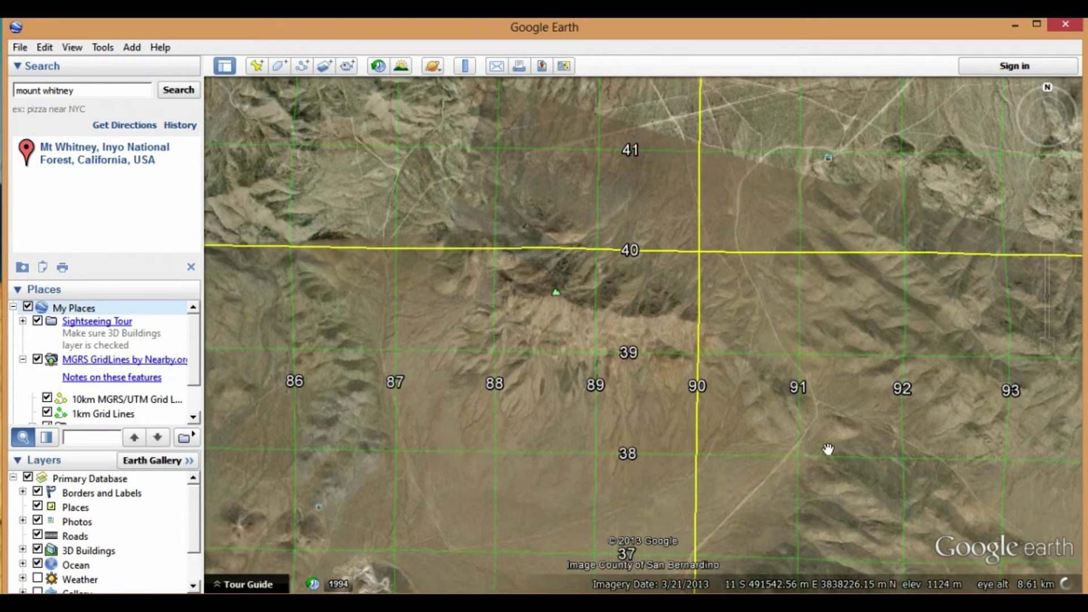
pyautogui.moveTo(787, 476); pyautogui.dragTo(931, 259)
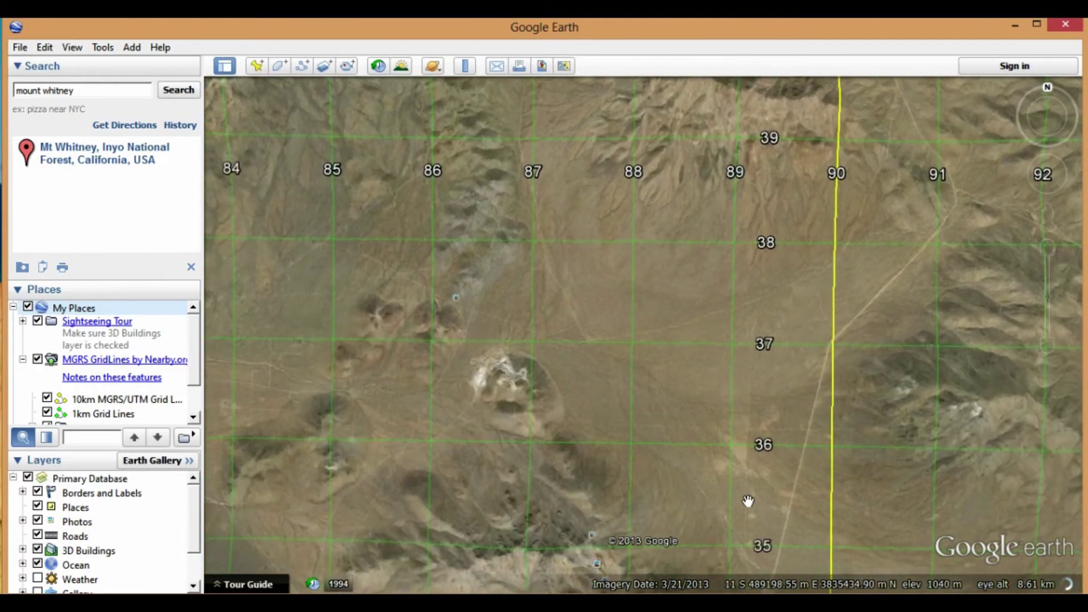
pyautogui.moveTo(748, 501); pyautogui.dragTo(711, 538)
pyautogui.moveTo(831, 303); pyautogui.dragTo(678, 384)
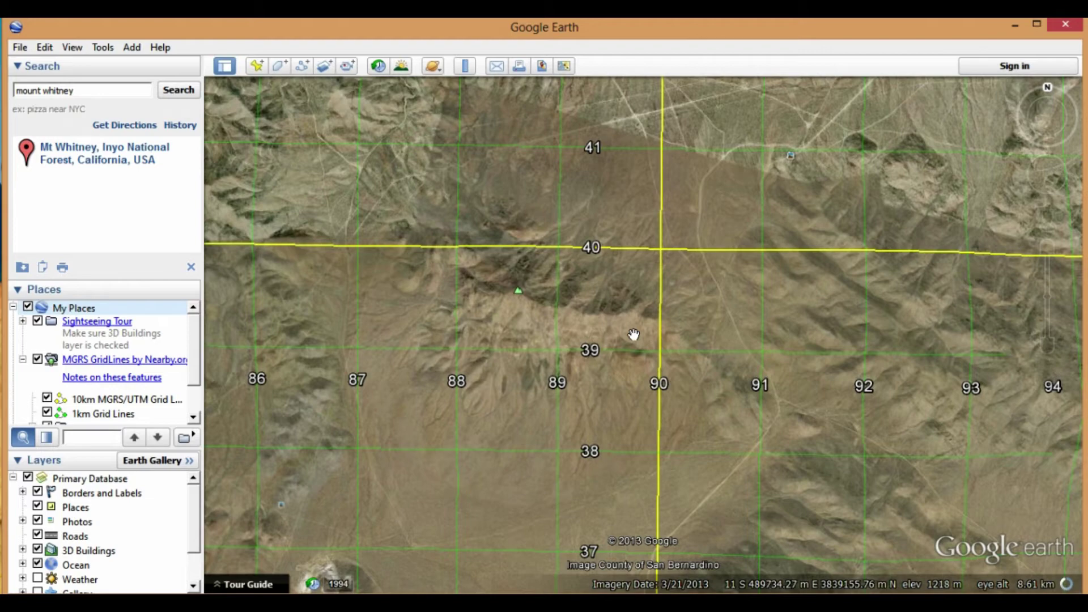
# Compare the grid squares along the ridge west of line 90 from close range and from farther out.
pyautogui.scroll(5, 679, 333)
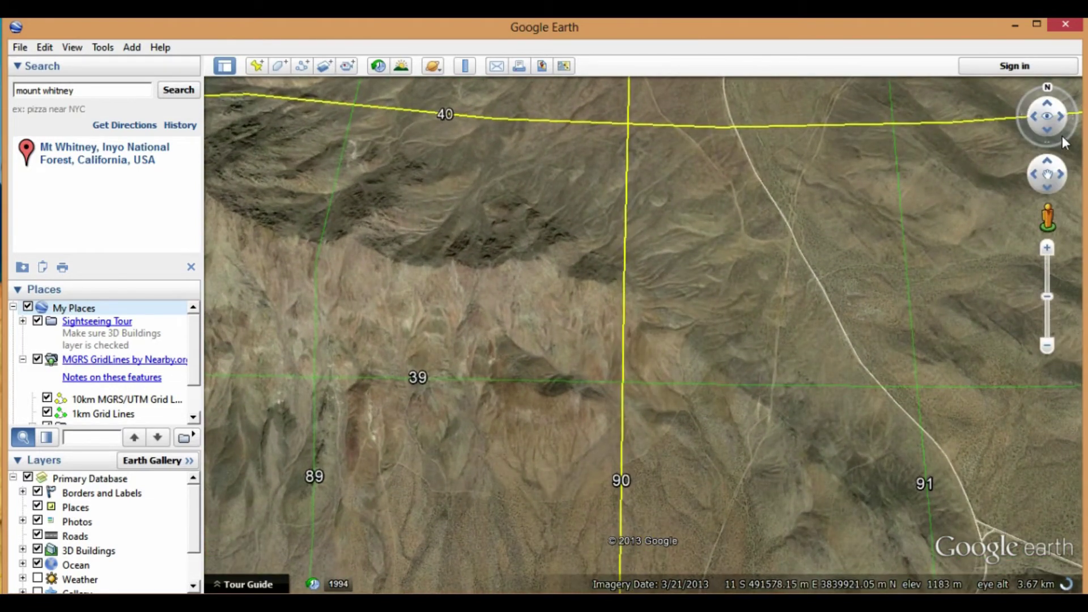
pyautogui.moveTo(712, 266); pyautogui.dragTo(889, 270)
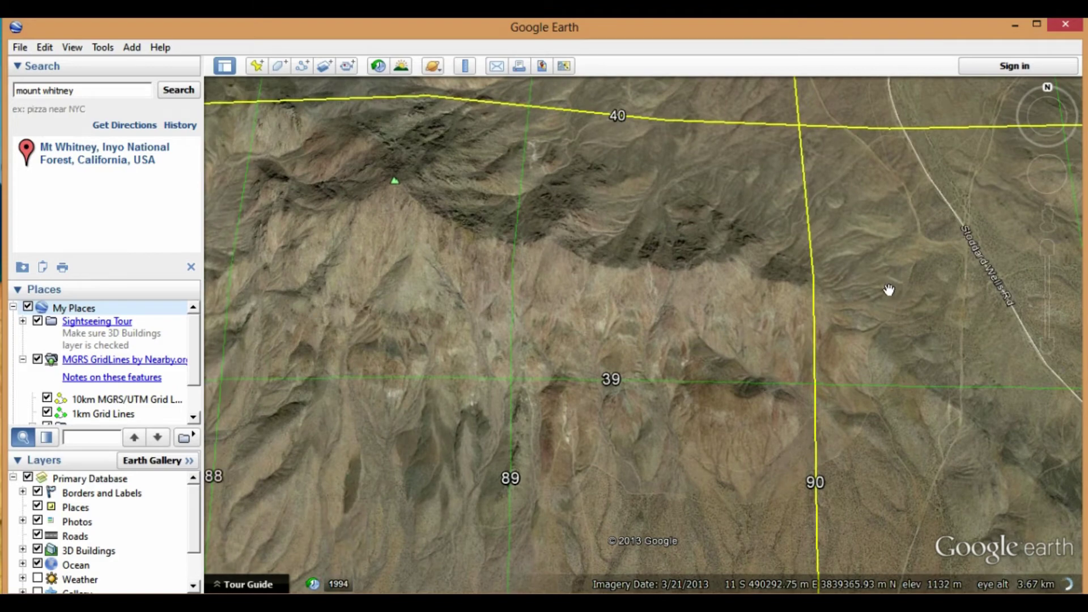
pyautogui.scroll(-5, 721, 355)
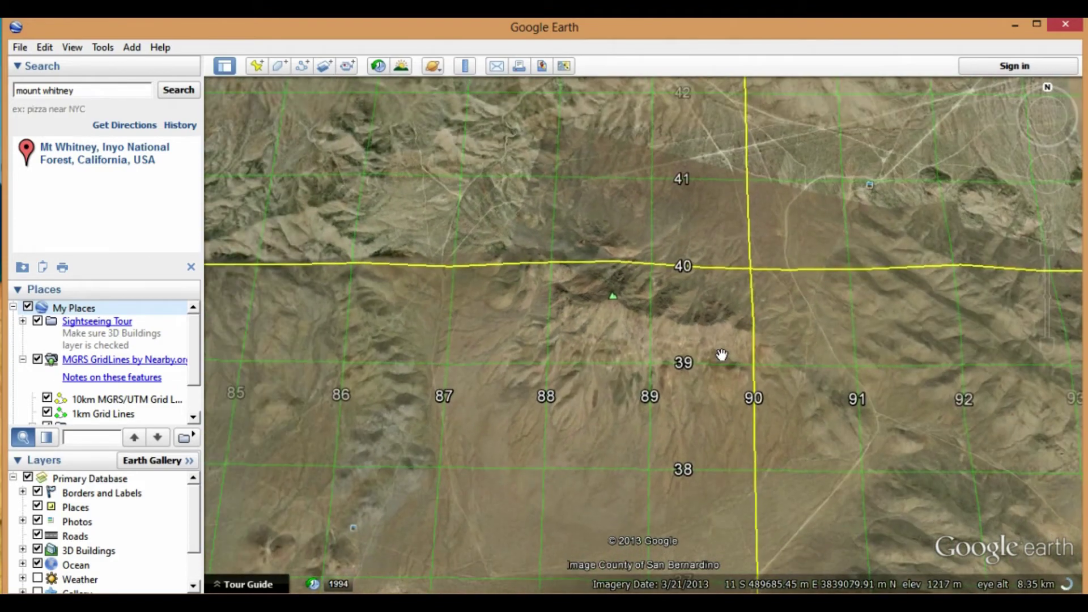
# Rotate the view to look westward along the ridge and tilt it toward the horizon to show the peak in 3D under the gridlines.
pyautogui.moveTo(1055, 139); pyautogui.dragTo(965, 128)
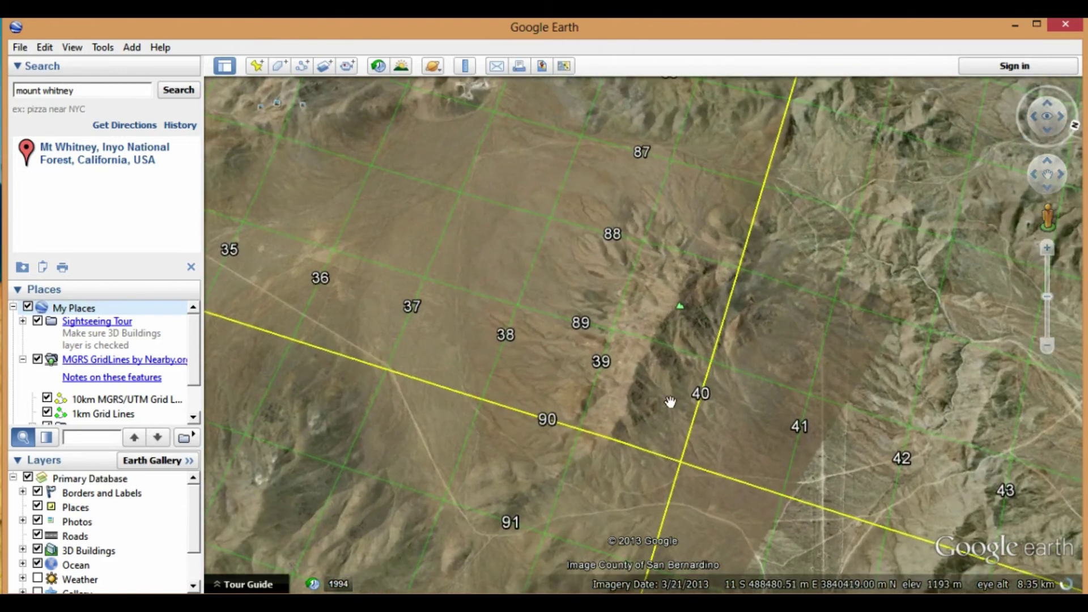
pyautogui.doubleClick(653, 406)
pyautogui.moveTo(1054, 147)
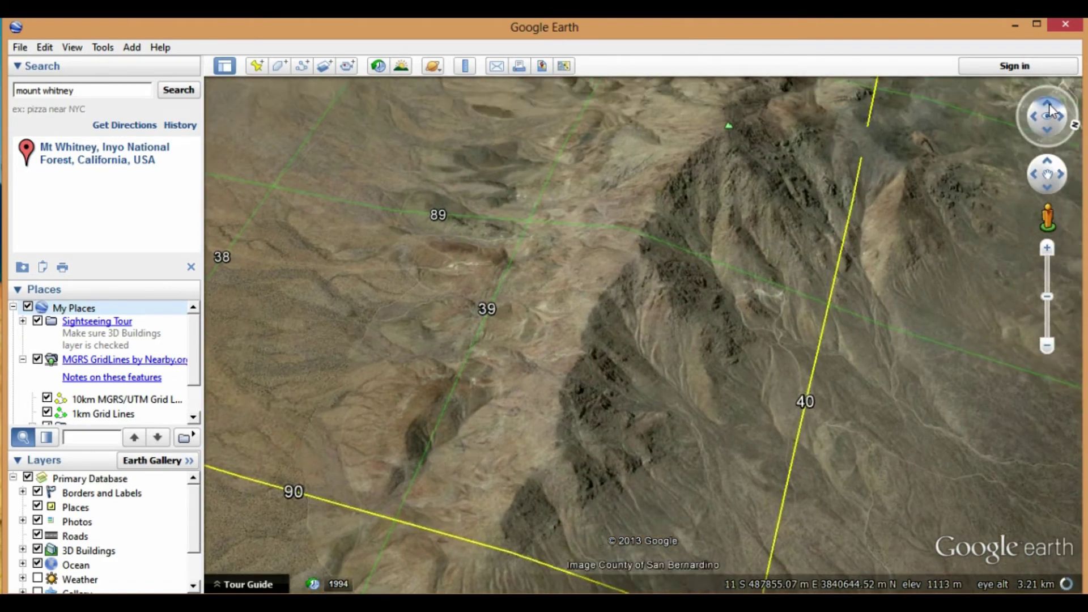
pyautogui.moveTo(1050, 111); pyautogui.dragTo(1049, 110)
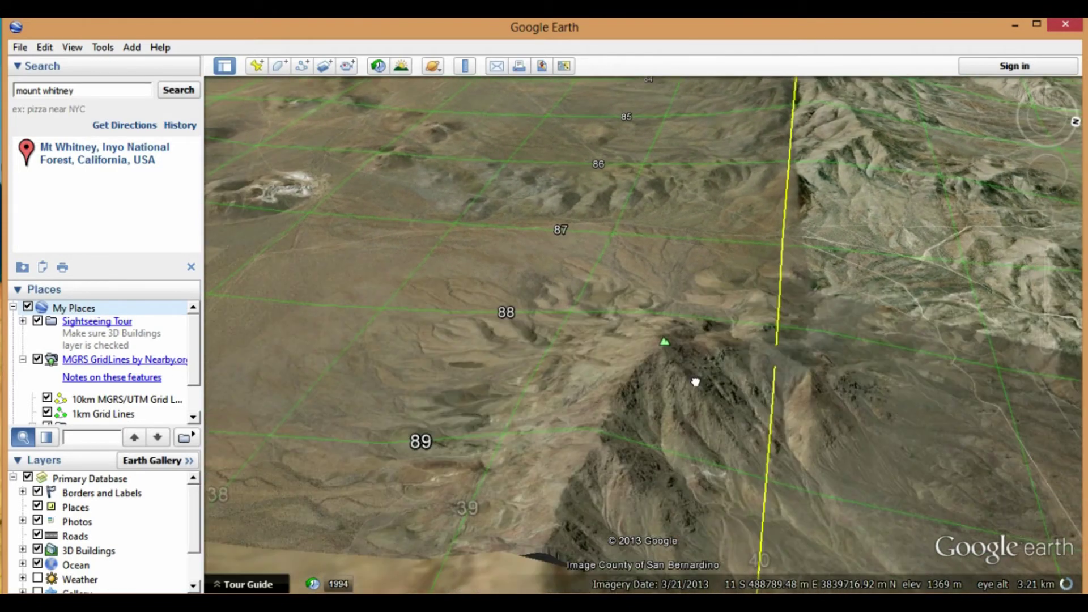
pyautogui.moveTo(696, 381); pyautogui.dragTo(693, 344)
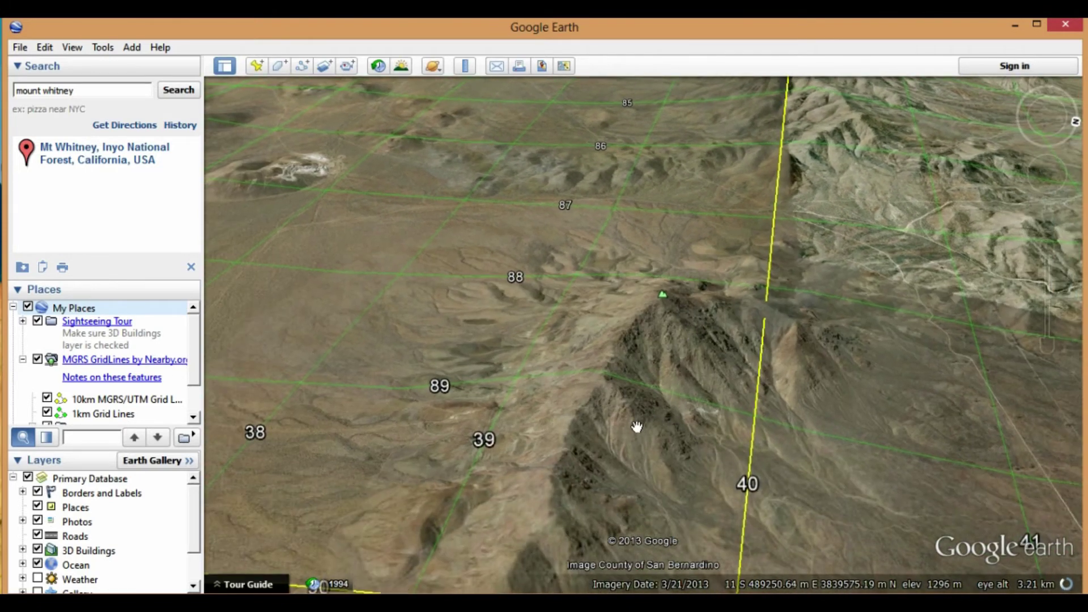
pyautogui.scroll(3, 637, 427)
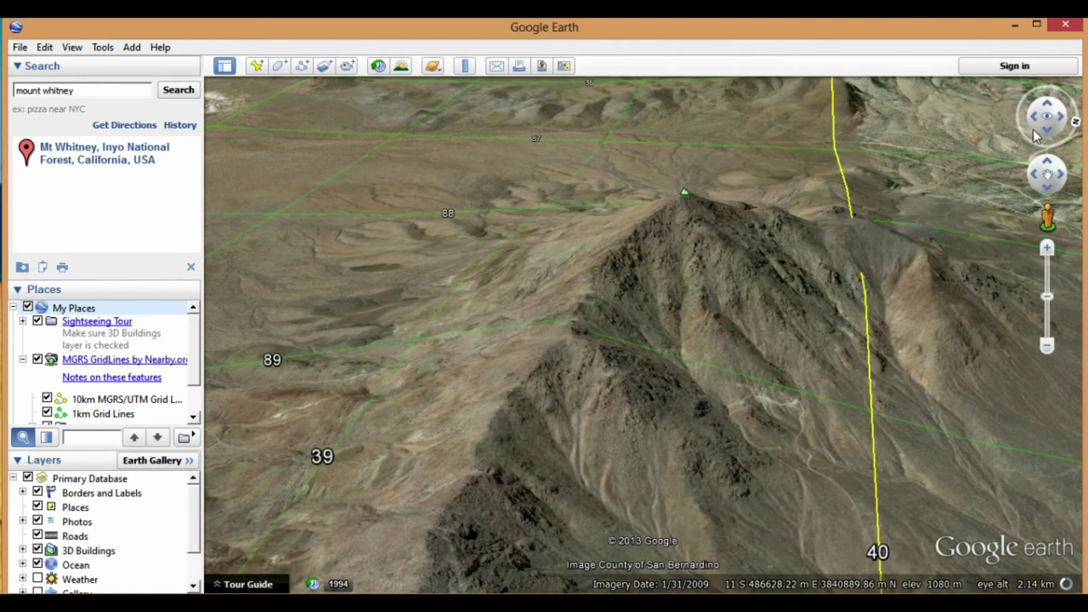
# Orbit around the peak to view the ridge from several directions, and tilt back to an overhead view.
pyautogui.moveTo(1025, 127)
pyautogui.mouseDown()
pyautogui.moveTo(1065, 137)
pyautogui.moveTo(1027, 126)
pyautogui.moveTo(1065, 183)
pyautogui.mouseUp()
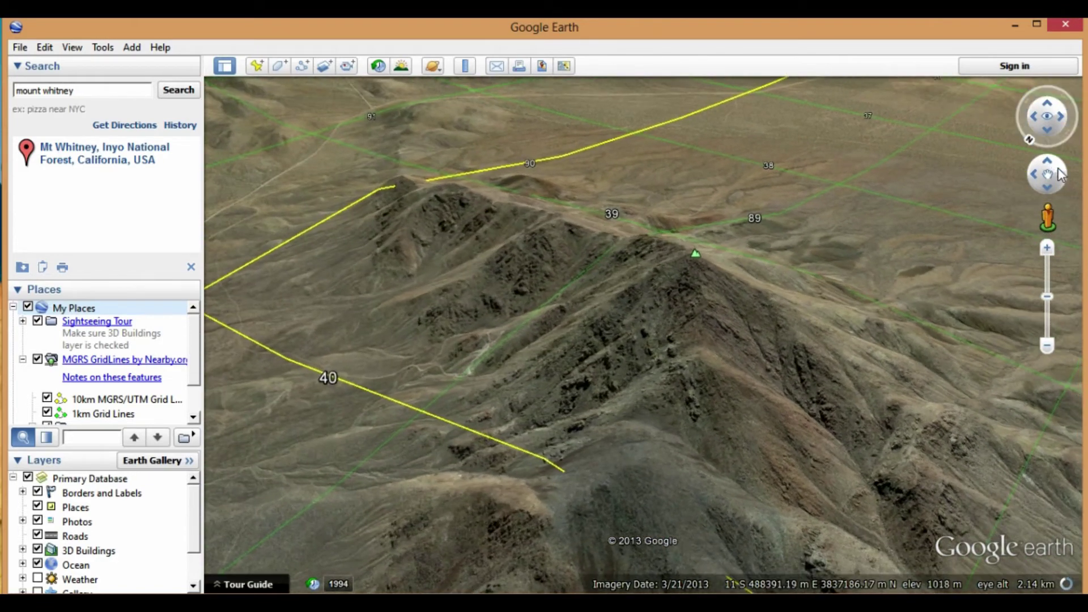
pyautogui.moveTo(1024, 110); pyautogui.dragTo(1065, 197)
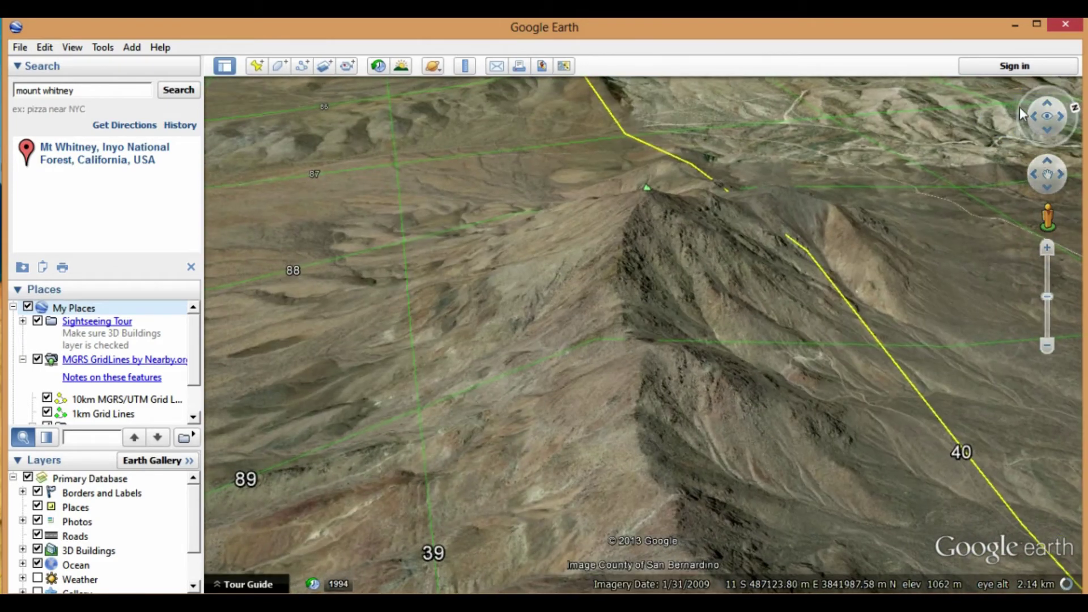
pyautogui.moveTo(1021, 107); pyautogui.dragTo(1045, 133)
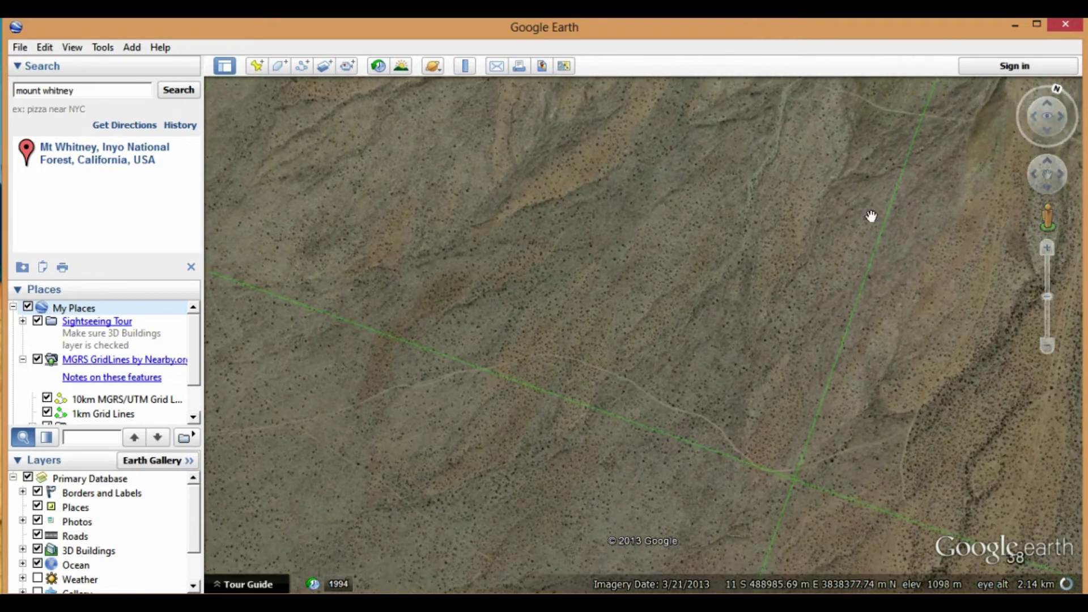
# Restore the north-up orientation and center the overhead view on the peak with the 1 km gridlines around it.
pyautogui.scroll(-3, 869, 215)
pyautogui.click(1018, 110)
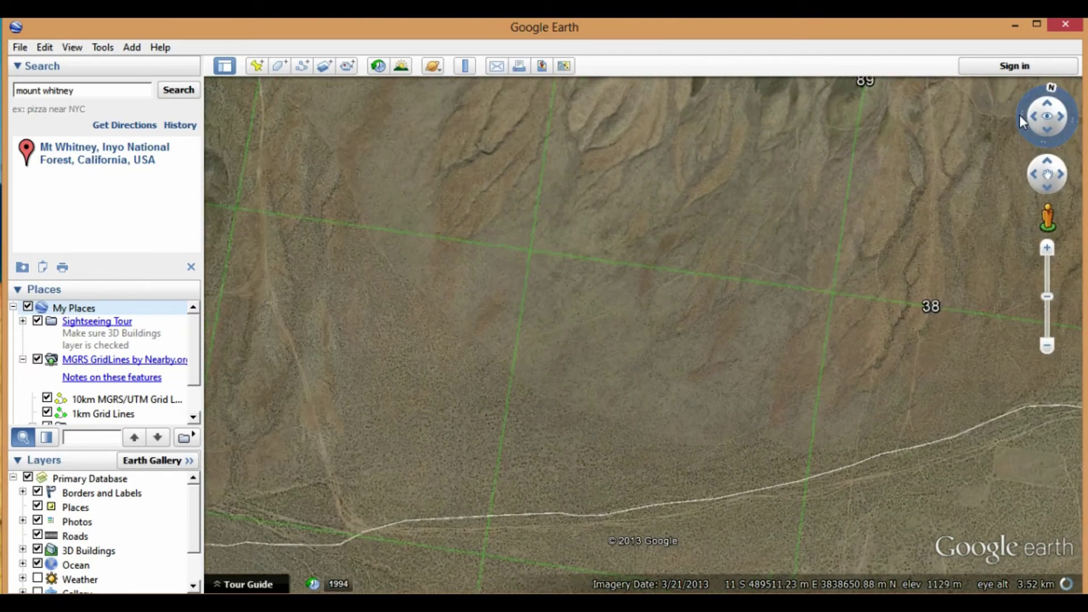
pyautogui.moveTo(916, 173); pyautogui.dragTo(874, 461)
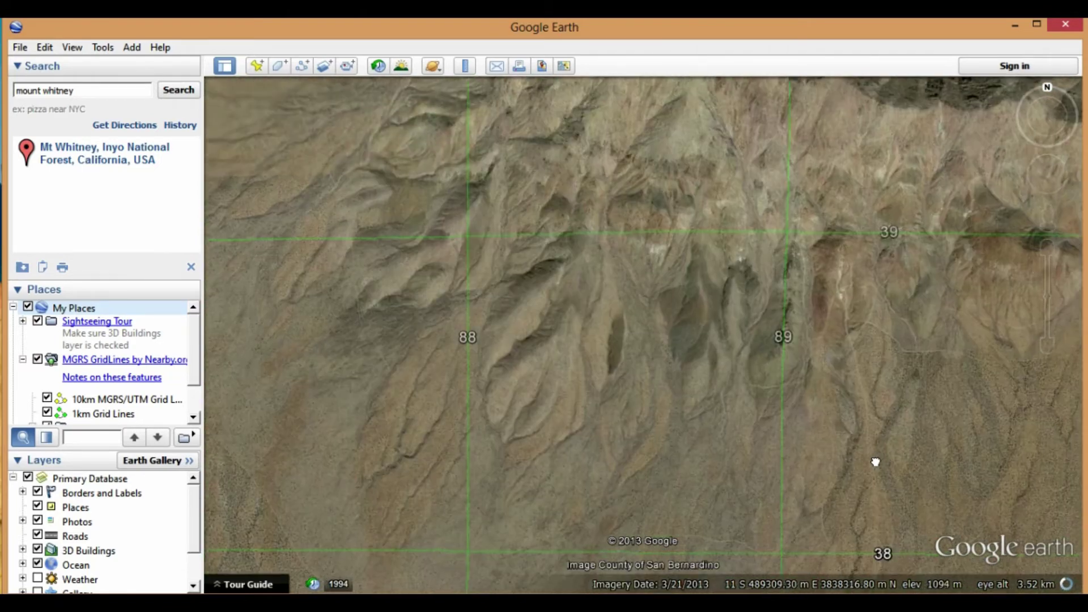
pyautogui.scroll(-3, 900, 199)
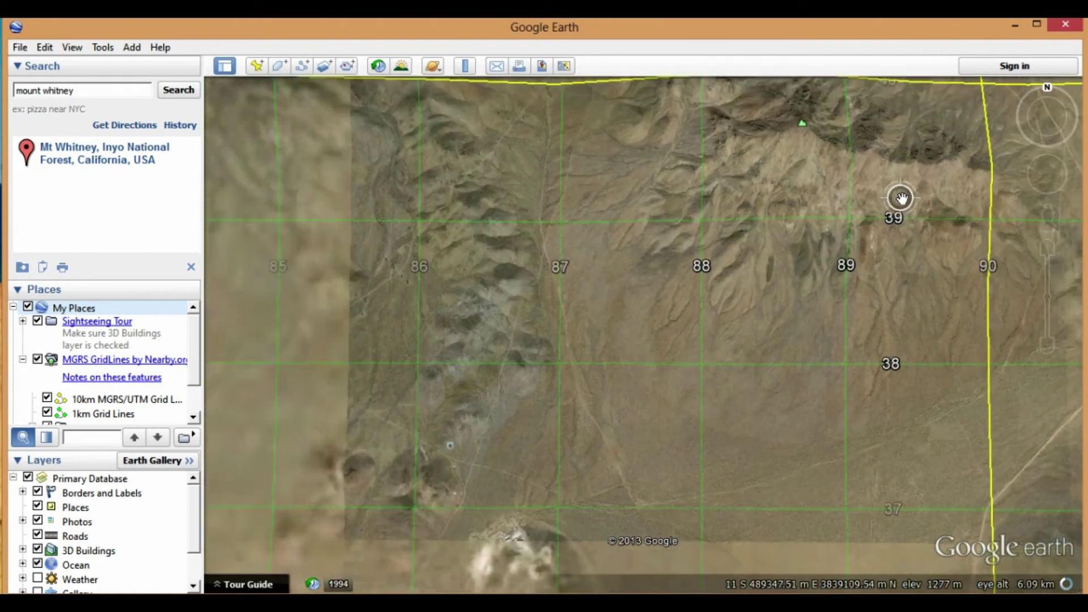
pyautogui.moveTo(899, 199); pyautogui.dragTo(657, 361)
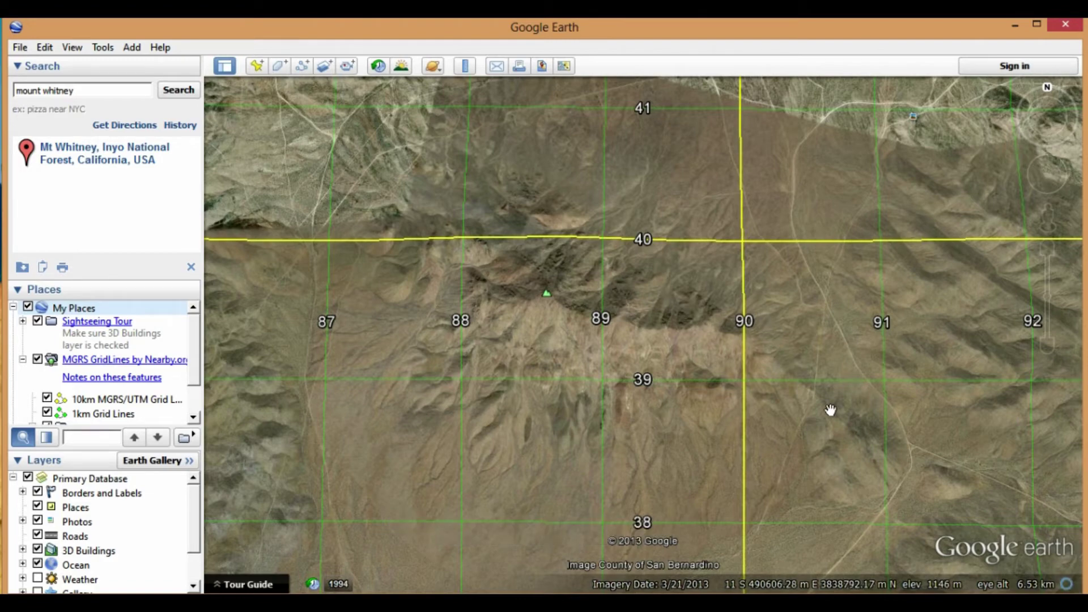
# Examine the peak and the surrounding terrain against the 1 km gridlines between lines 87 and 92 from several heights.
pyautogui.scroll(-2, 830, 409)
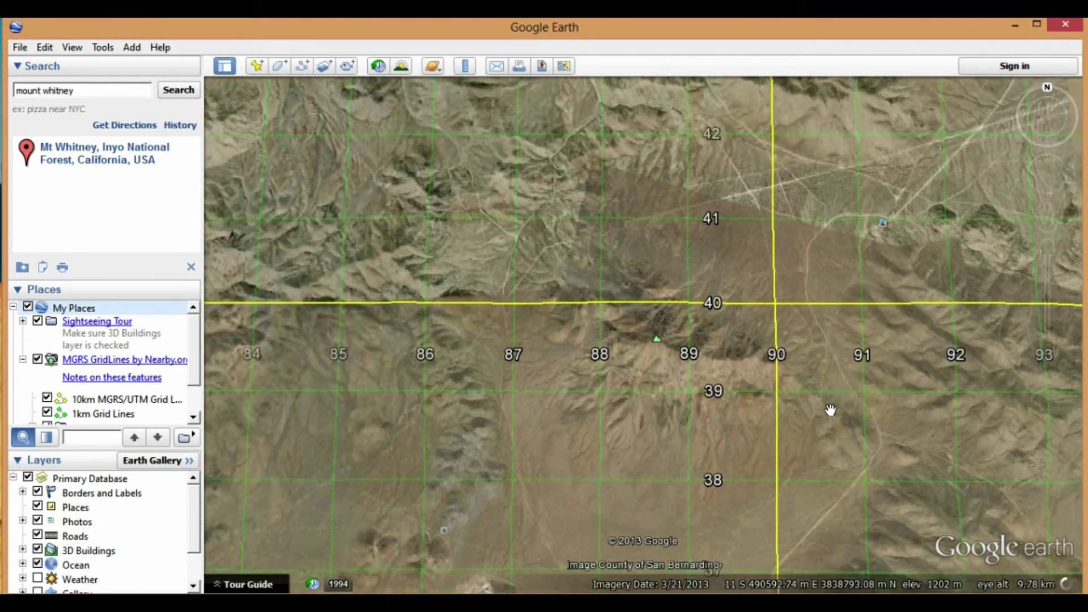
pyautogui.scroll(3, 830, 409)
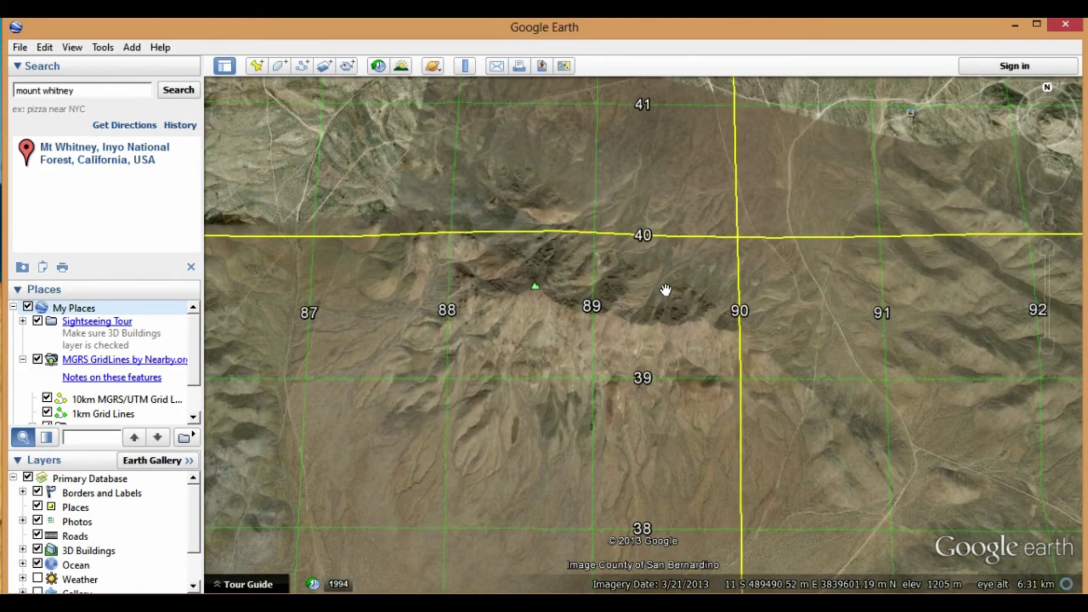
pyautogui.moveTo(665, 293); pyautogui.dragTo(682, 291)
pyautogui.moveTo(852, 366); pyautogui.dragTo(828, 344)
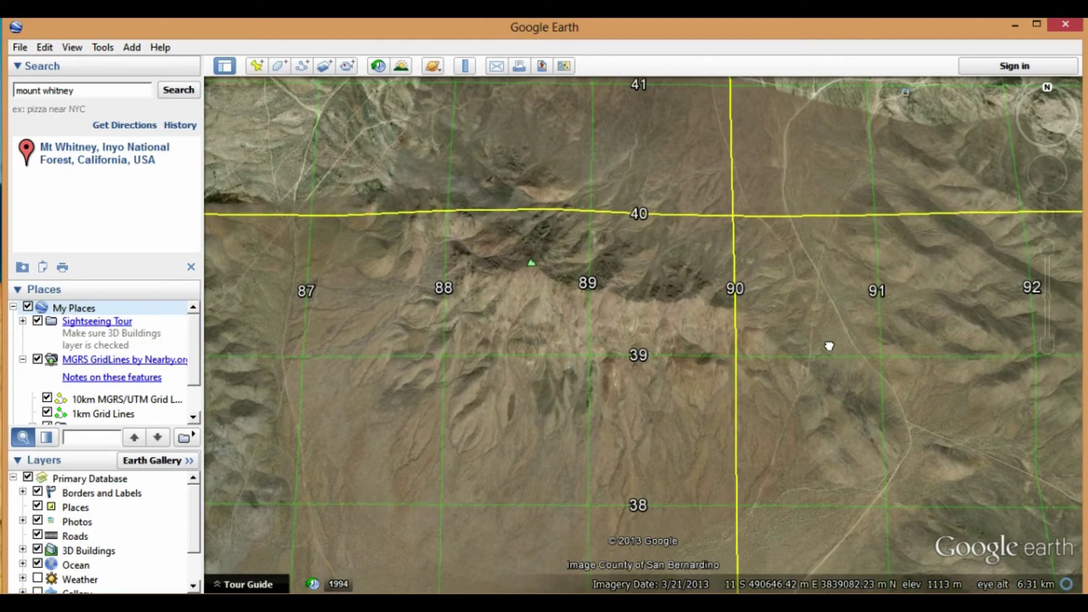
pyautogui.moveTo(808, 274); pyautogui.dragTo(839, 263)
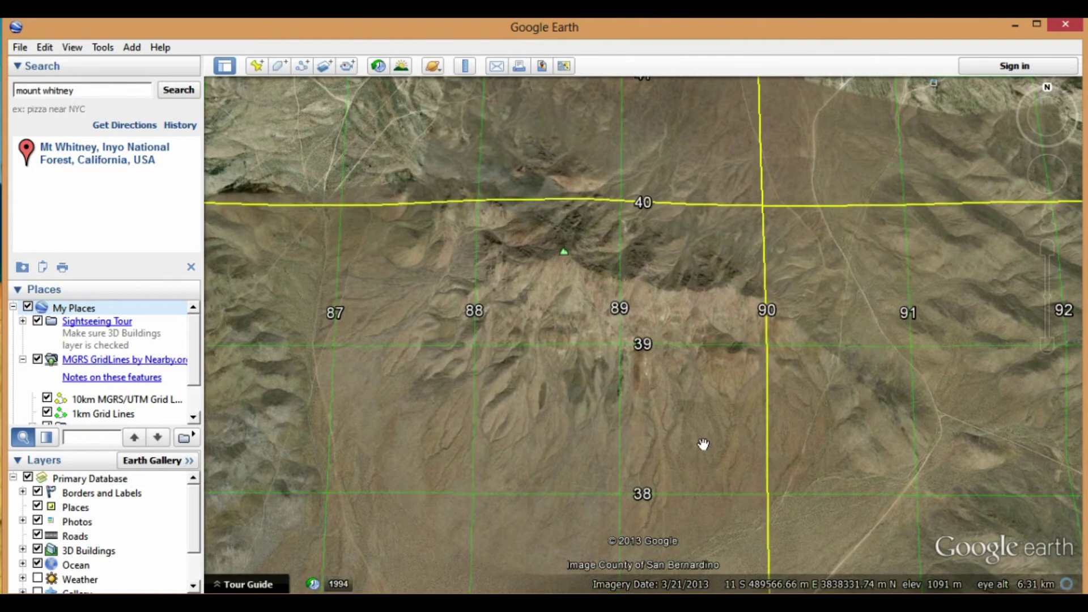
pyautogui.scroll(-1, 703, 442)
pyautogui.scroll(2, 702, 443)
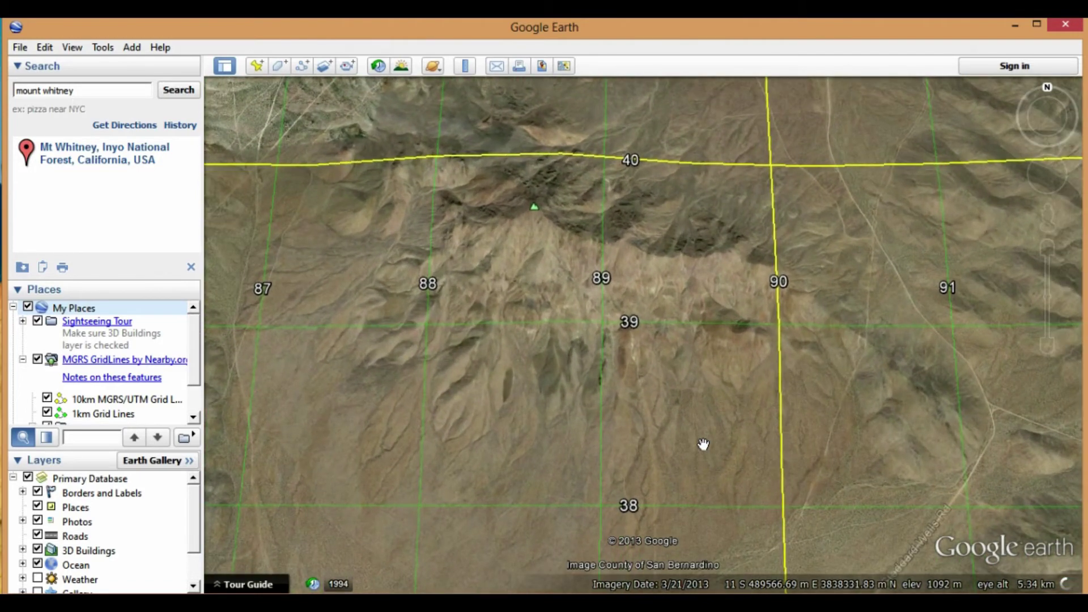
pyautogui.scroll(-2, 702, 442)
pyautogui.moveTo(843, 424)
pyautogui.mouseDown()
pyautogui.moveTo(903, 367)
pyautogui.moveTo(827, 415)
pyautogui.moveTo(851, 411)
pyautogui.mouseUp()
pyautogui.moveTo(944, 261); pyautogui.dragTo(954, 296)
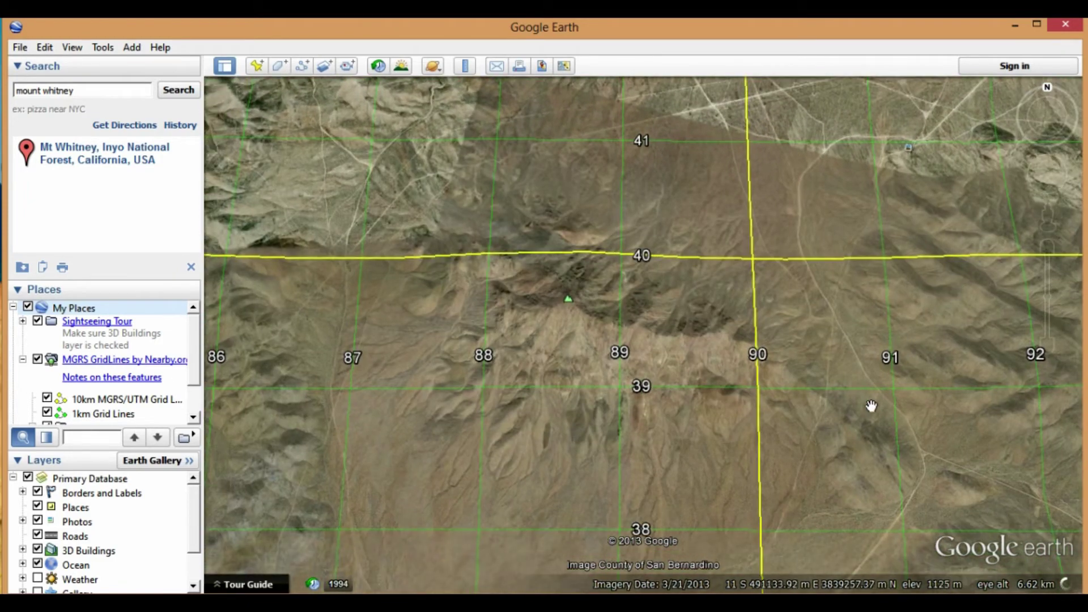
pyautogui.moveTo(830, 446); pyautogui.dragTo(861, 422)
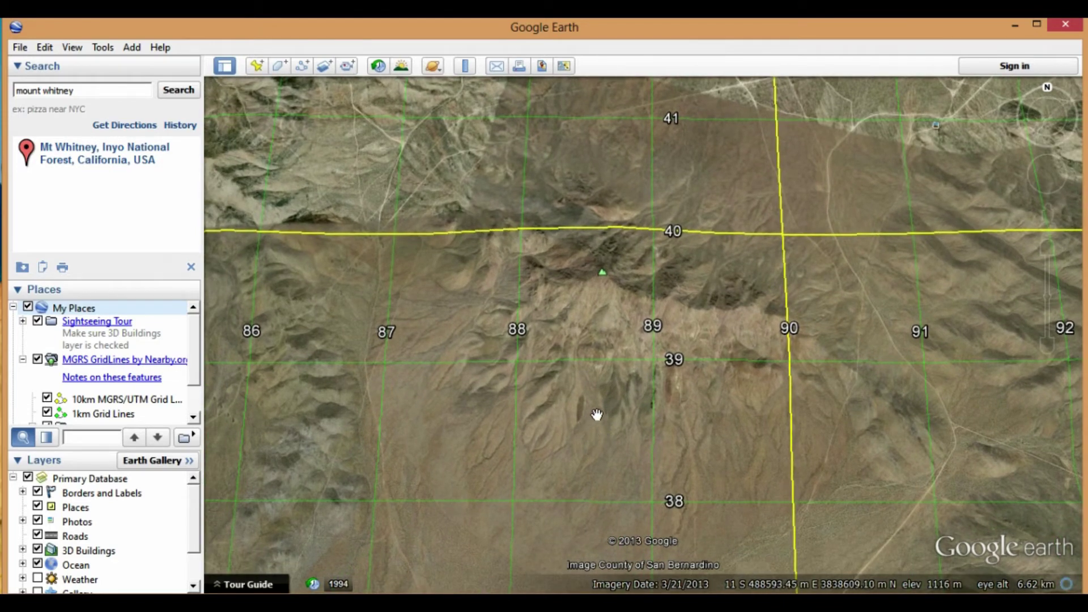
pyautogui.moveTo(835, 427); pyautogui.dragTo(822, 439)
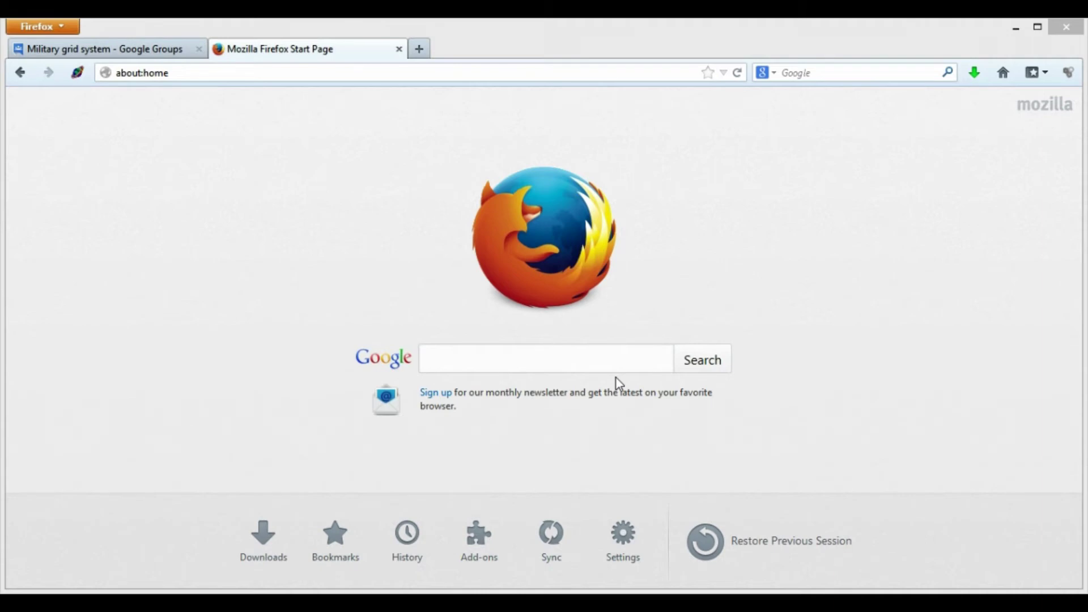
# Switch to Firefox and search Google for "sequoia national forest".
pyautogui.click(611, 361)
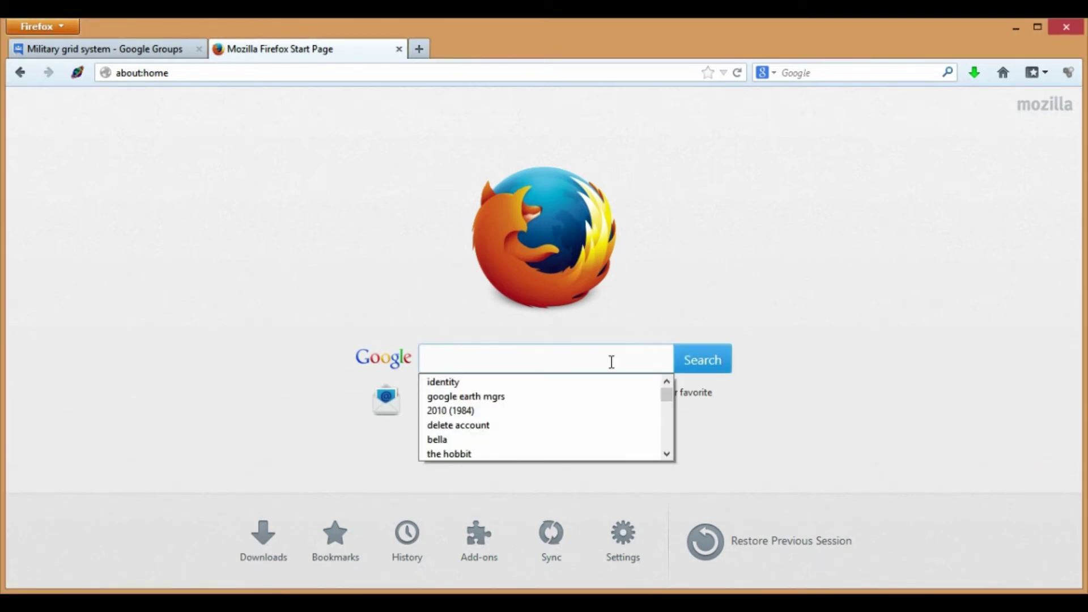
pyautogui.write('sequoi')
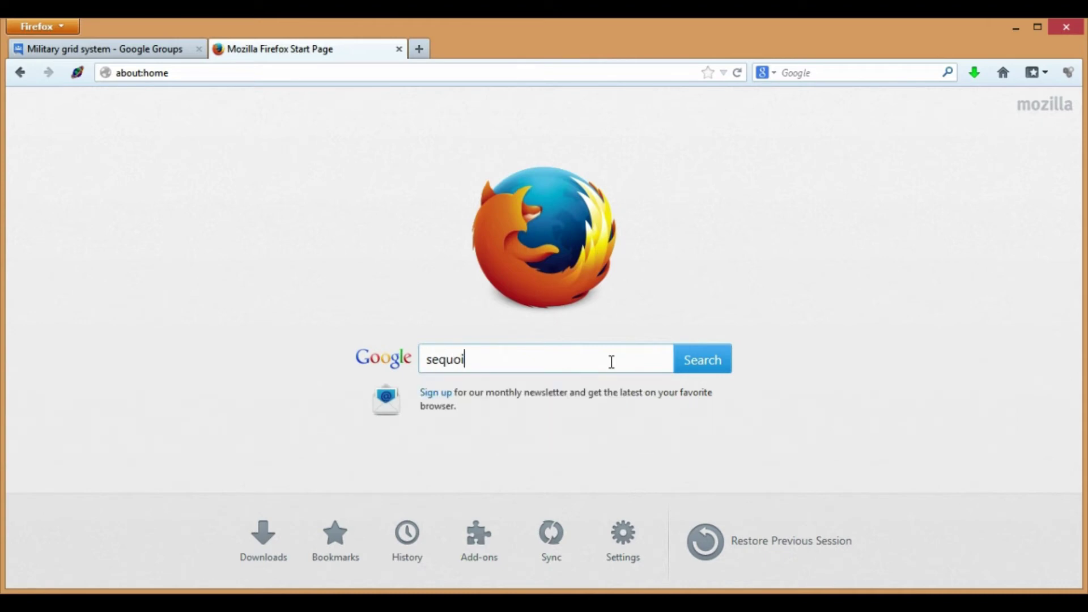
pyautogui.write('a national forest')
pyautogui.press('Return')
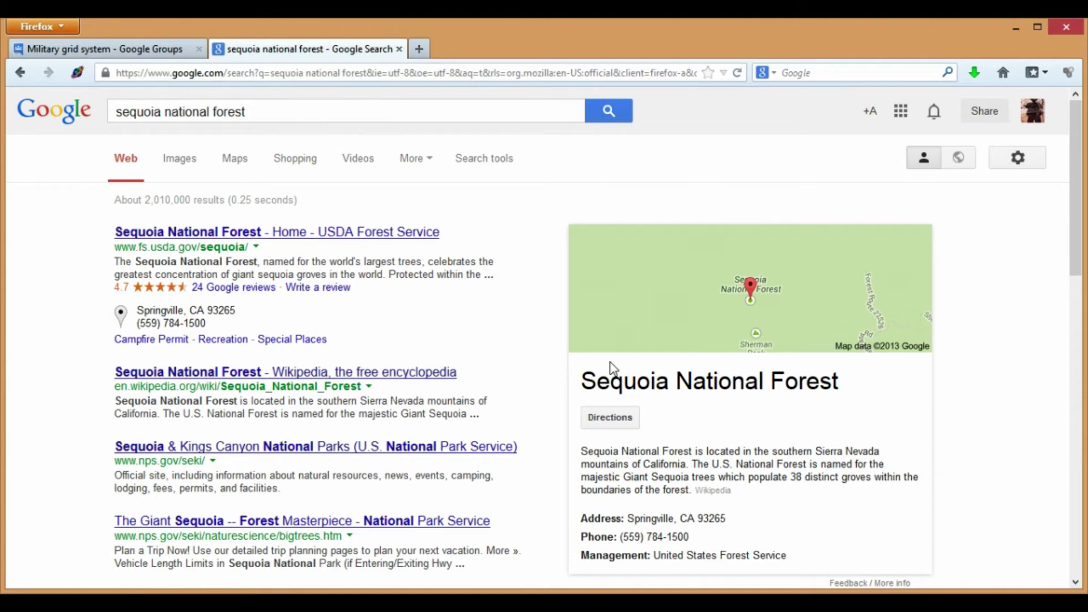
# Extend the Google query to "sequoia national forest totp maps" and run the search.
pyautogui.click(274, 115)
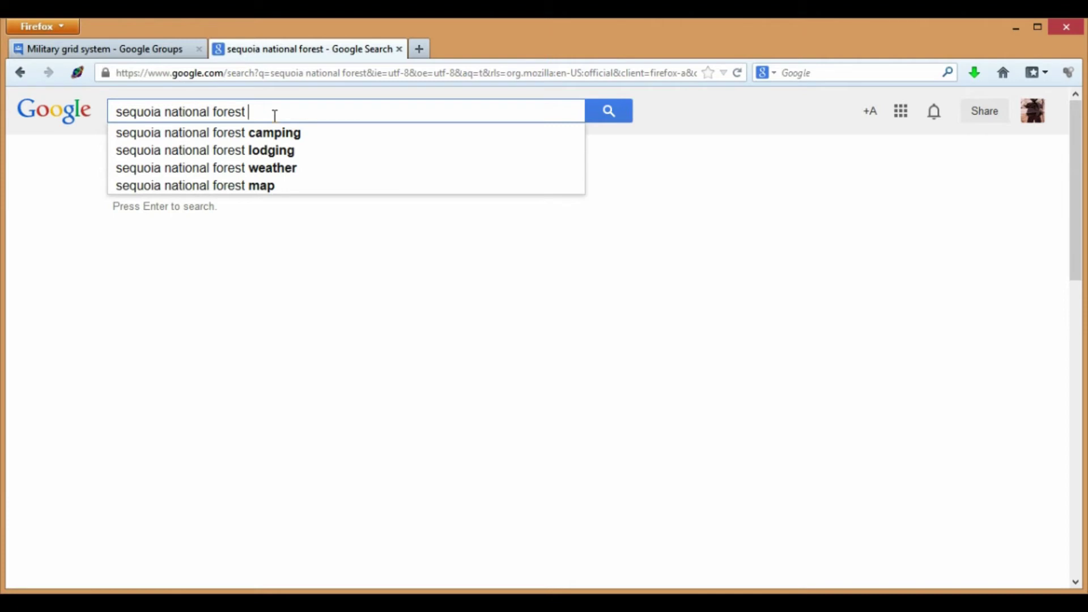
pyautogui.write('tot')
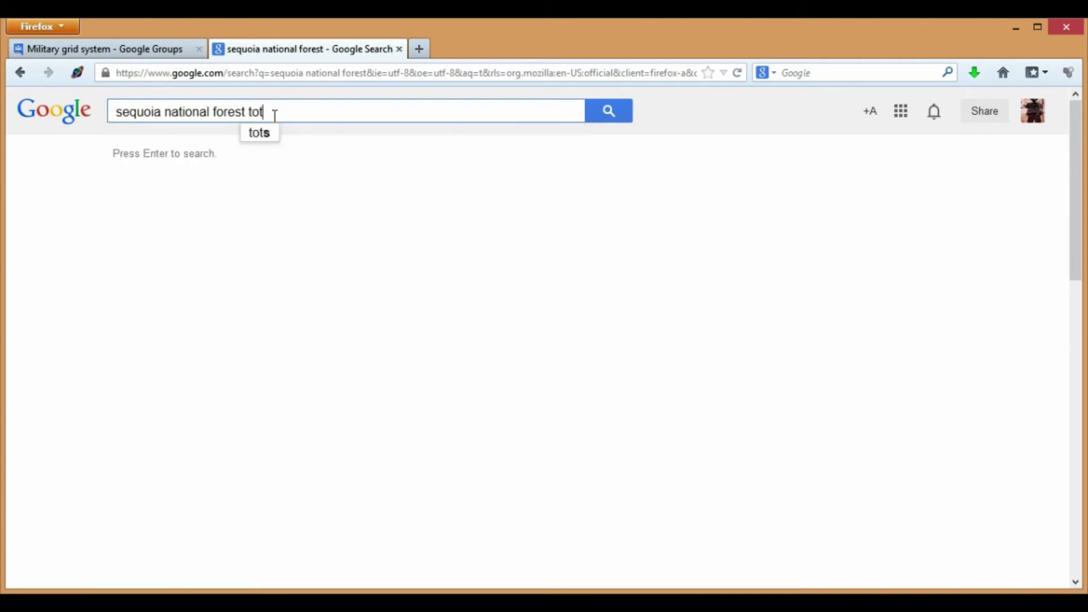
pyautogui.write('p maps')
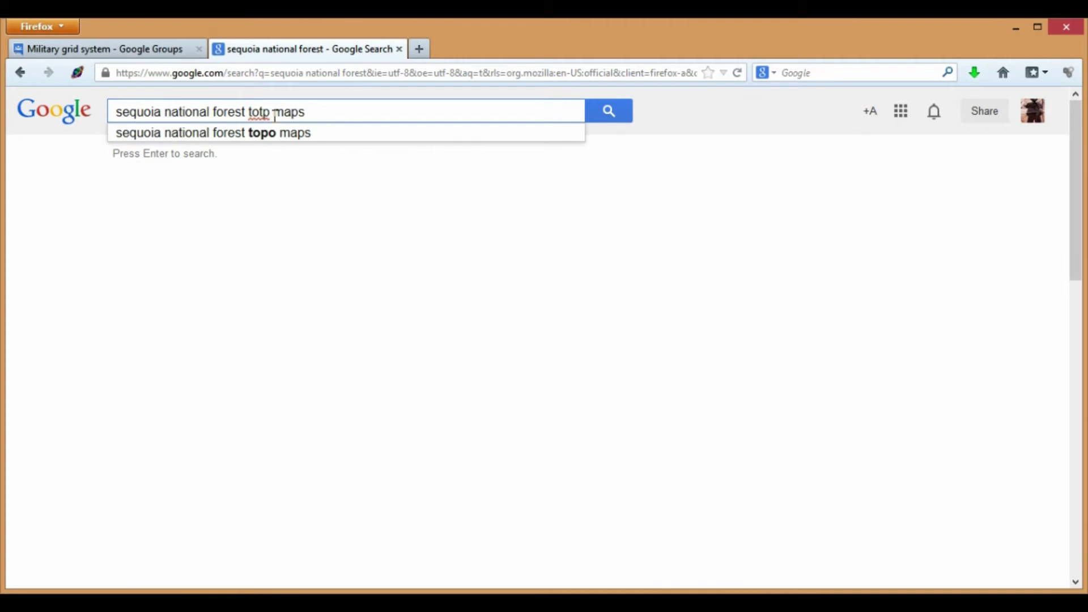
pyautogui.press('Return')
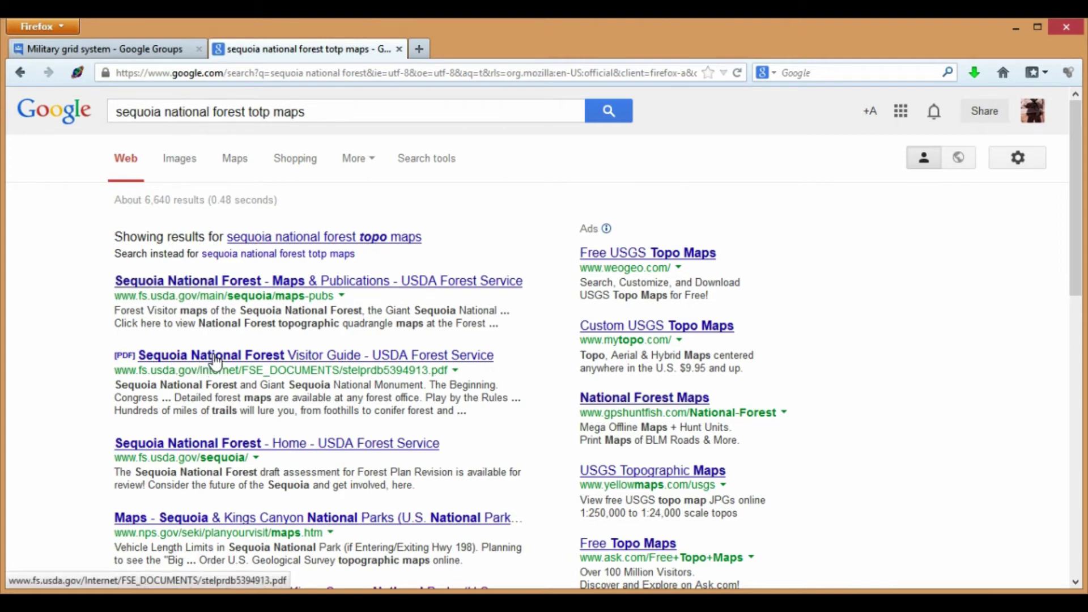
# Look through the first page of results and its ads for sources of Sequoia National Forest topographic maps.
pyautogui.scroll(-3, 214, 361)
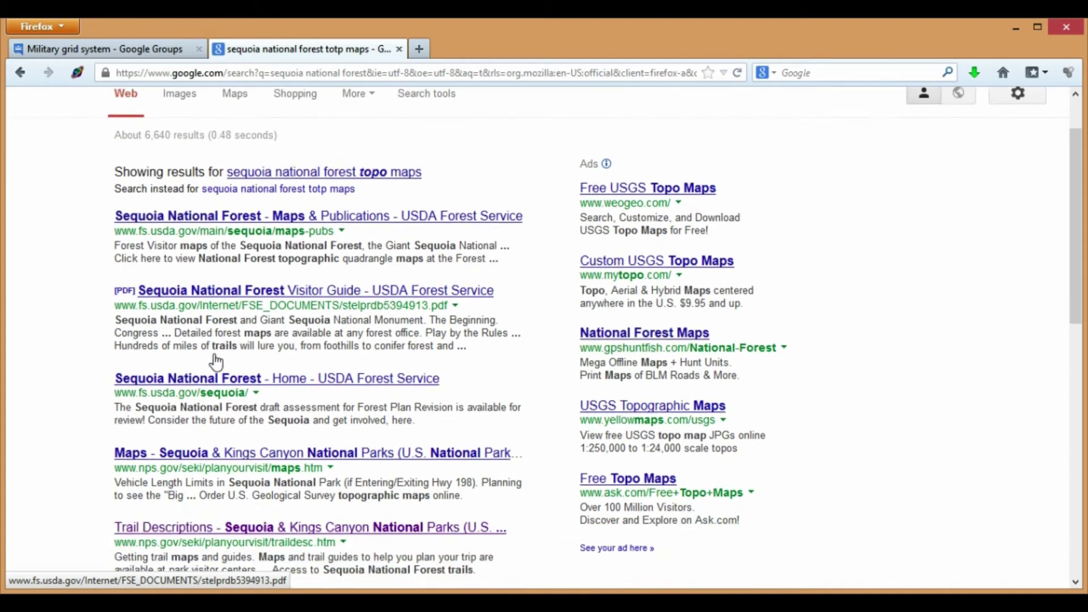
pyautogui.scroll(-1, 216, 353)
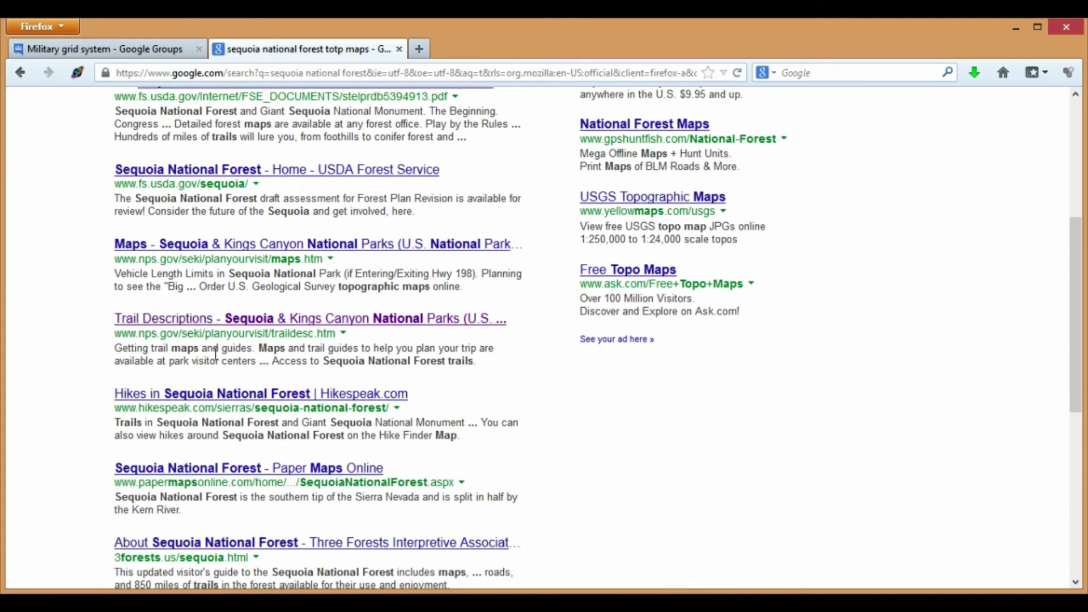
pyautogui.scroll(-2, 216, 354)
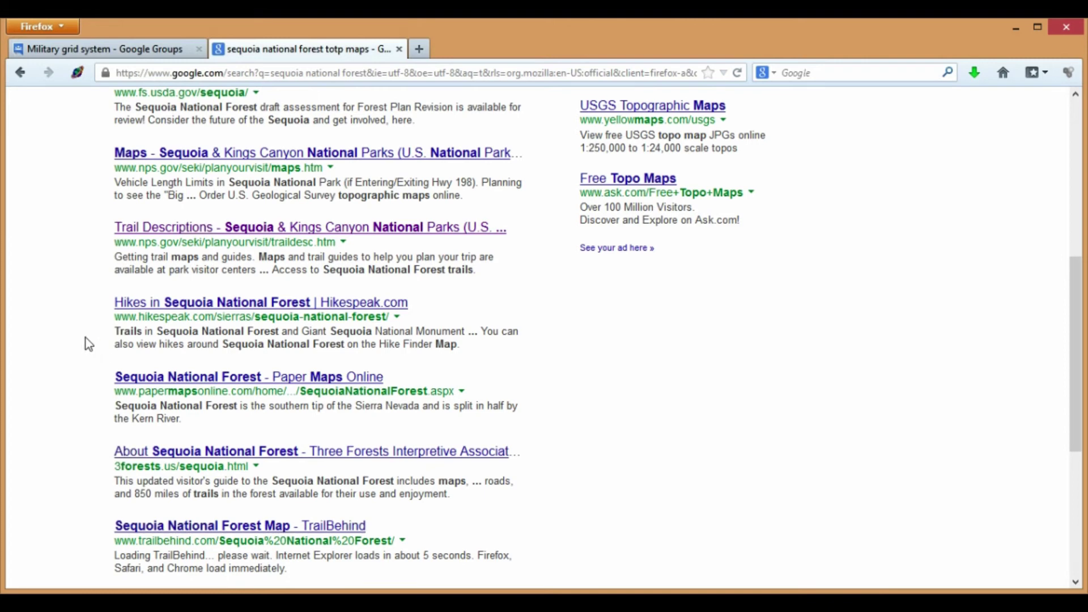
pyautogui.scroll(-3, 86, 340)
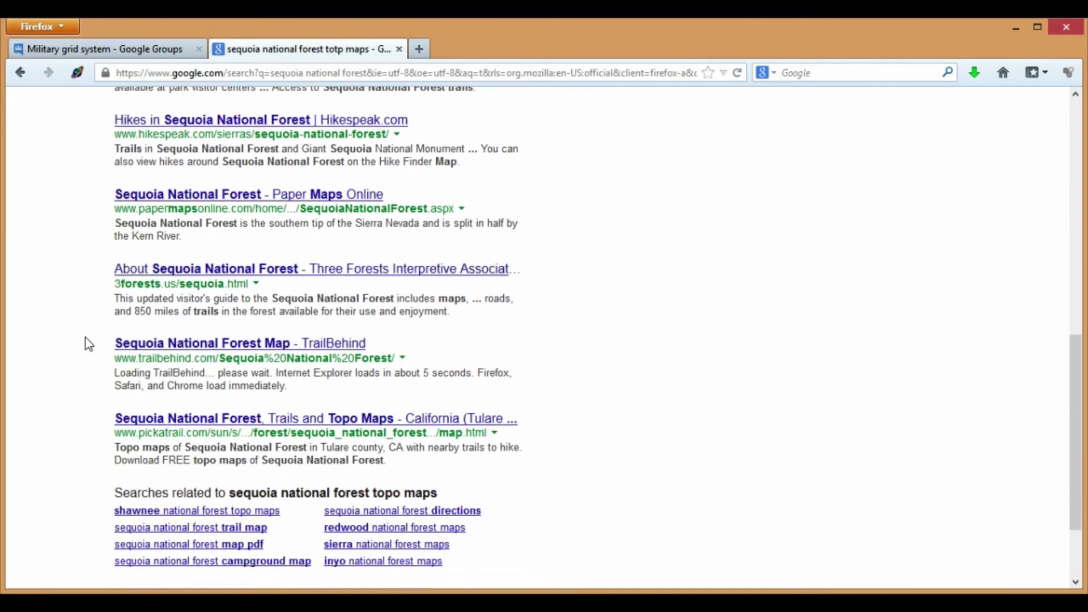
pyautogui.scroll(-3, 86, 340)
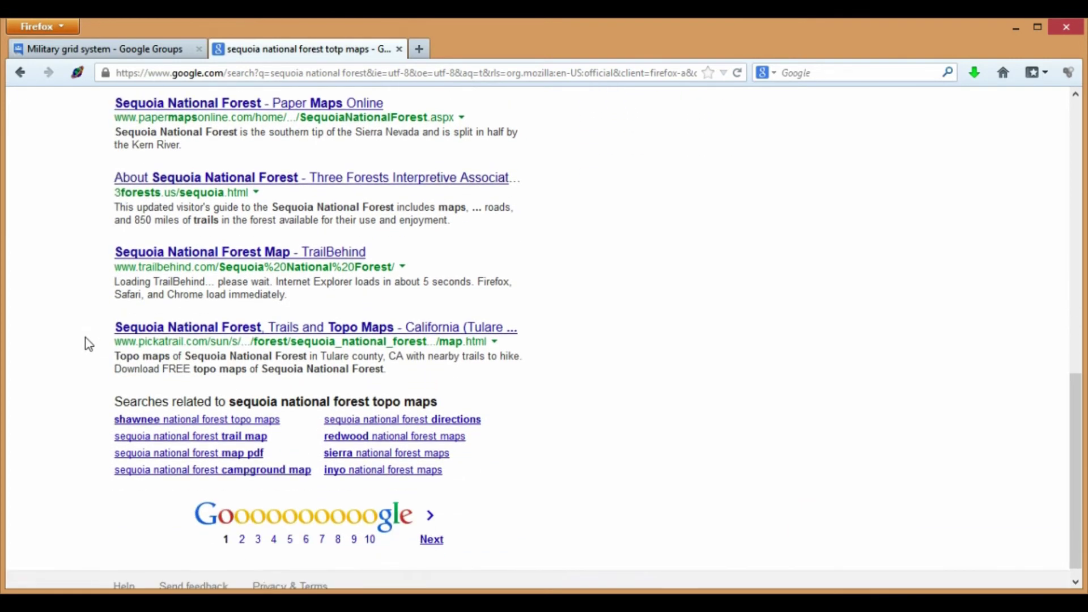
pyautogui.scroll(10, 86, 342)
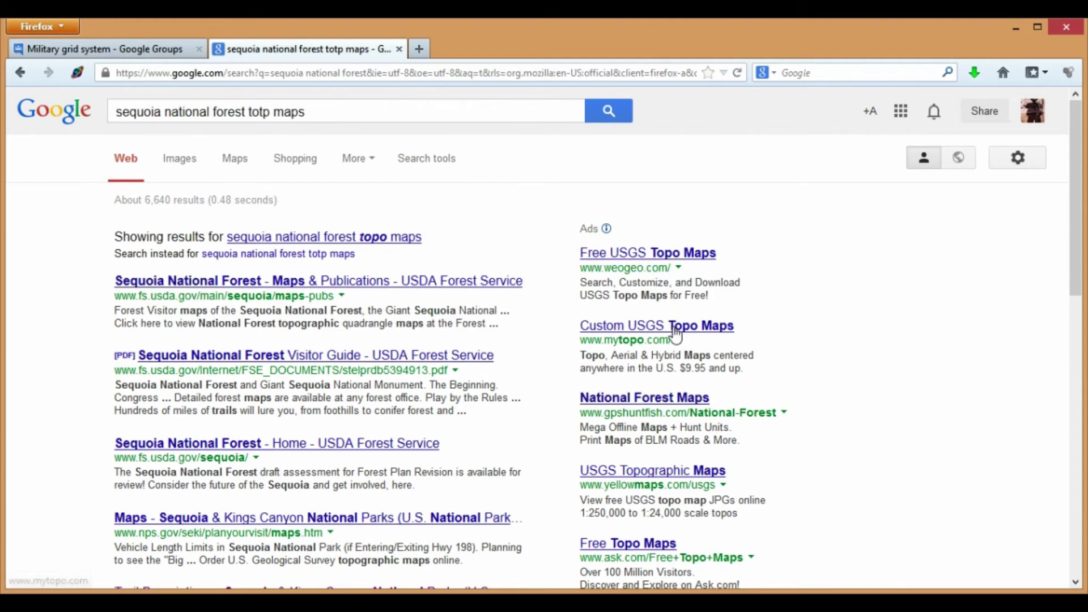
pyautogui.scroll(-3, 633, 394)
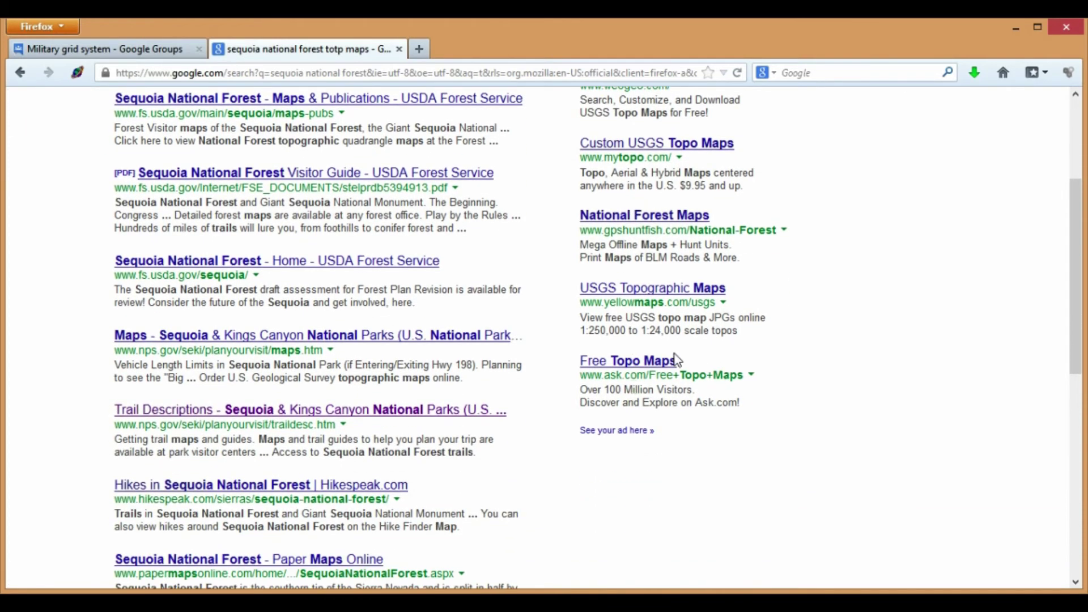
pyautogui.scroll(3, 677, 359)
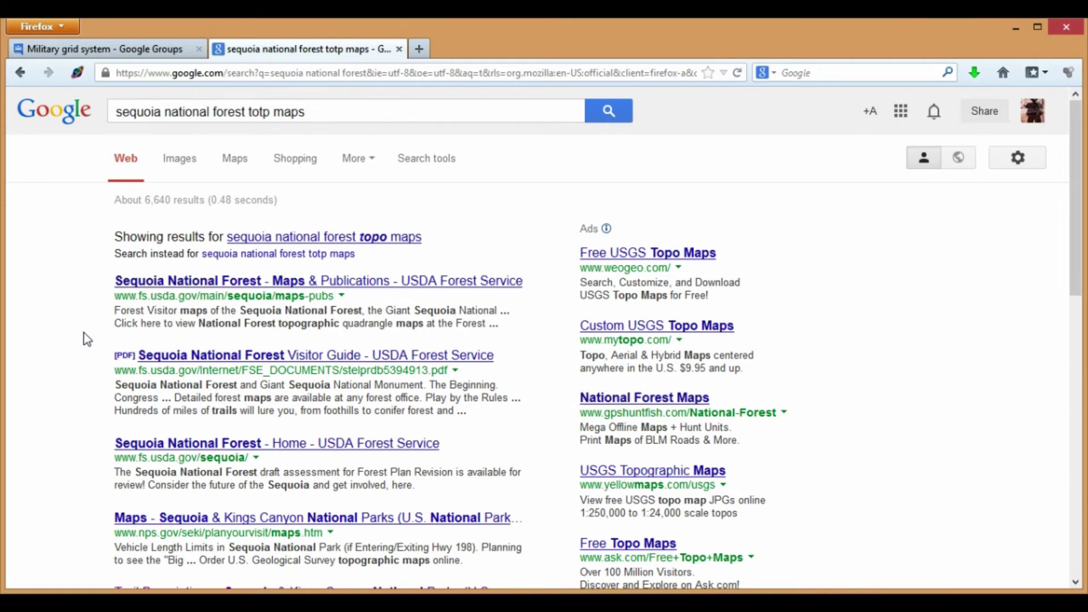
pyautogui.scroll(-10, 86, 339)
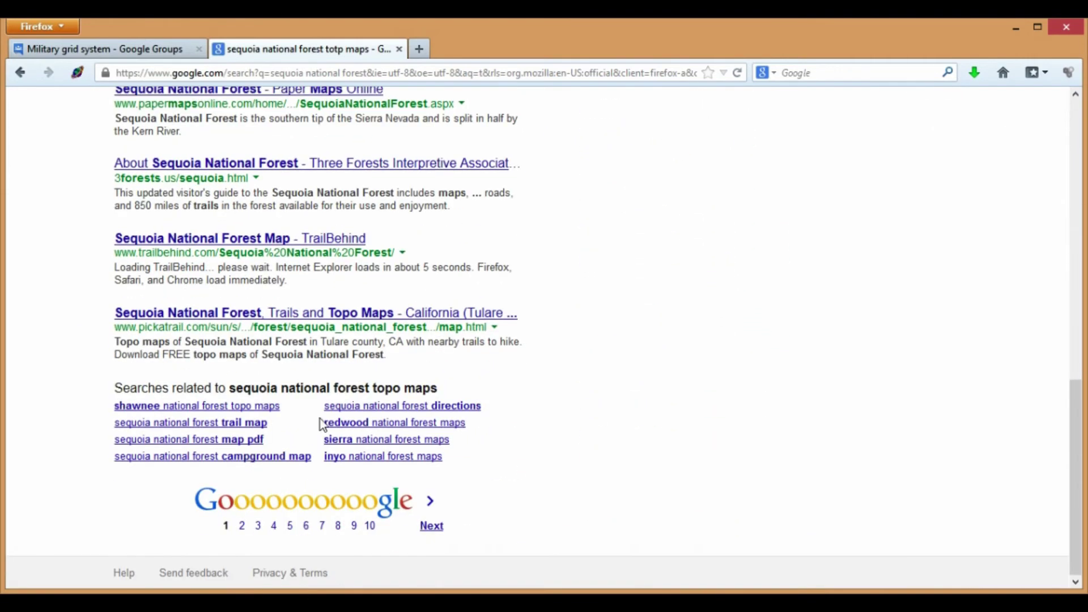
# Open the GORP.com result from the second results page, look through its Sequoia National Forest guide, and return to the results.
pyautogui.click(431, 526)
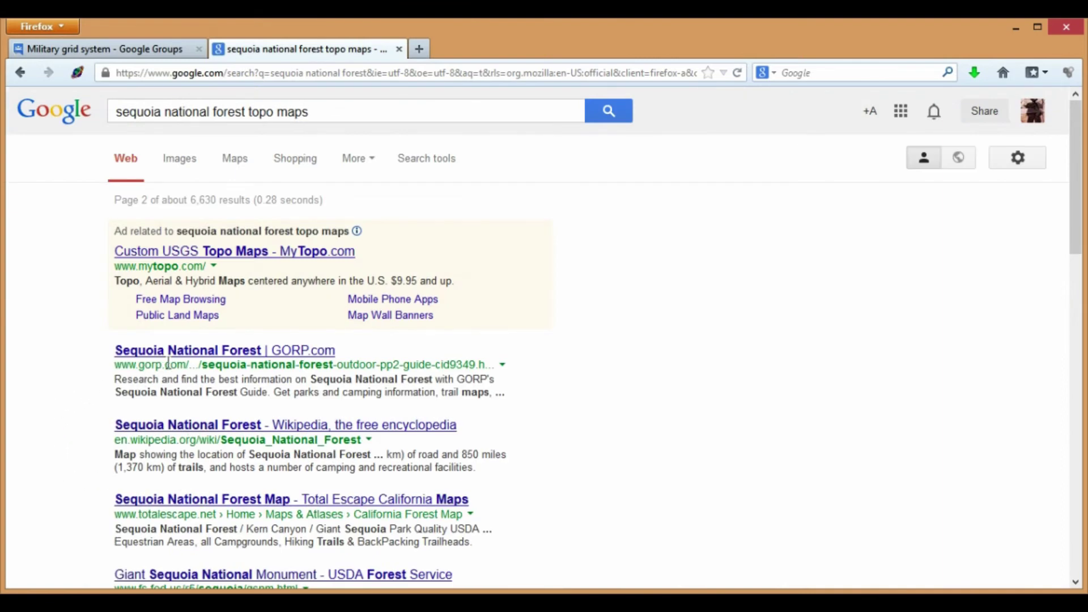
pyautogui.click(193, 359)
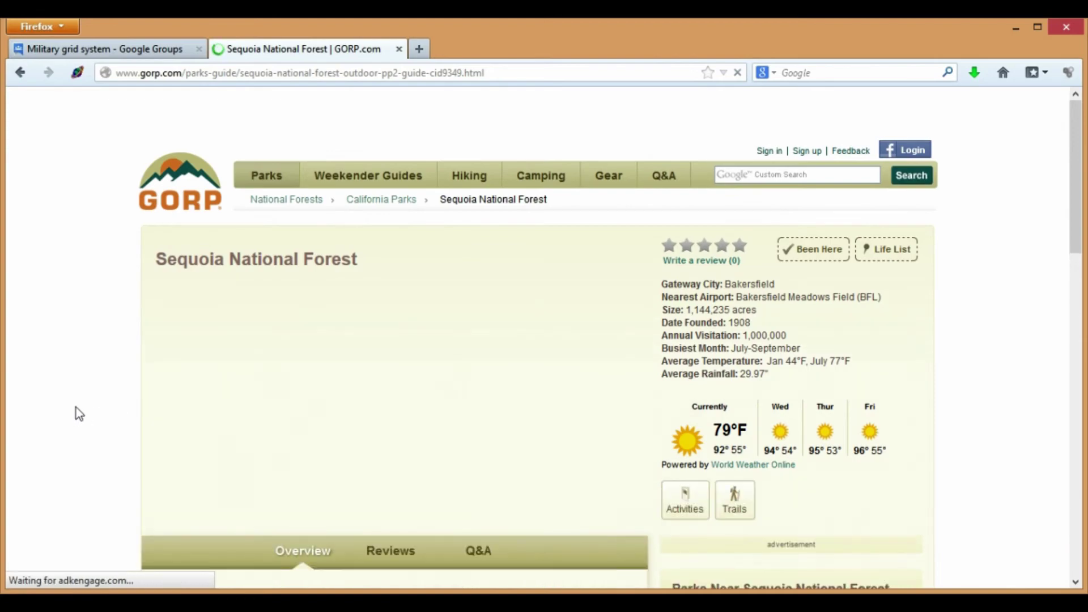
pyautogui.scroll(-10, 76, 406)
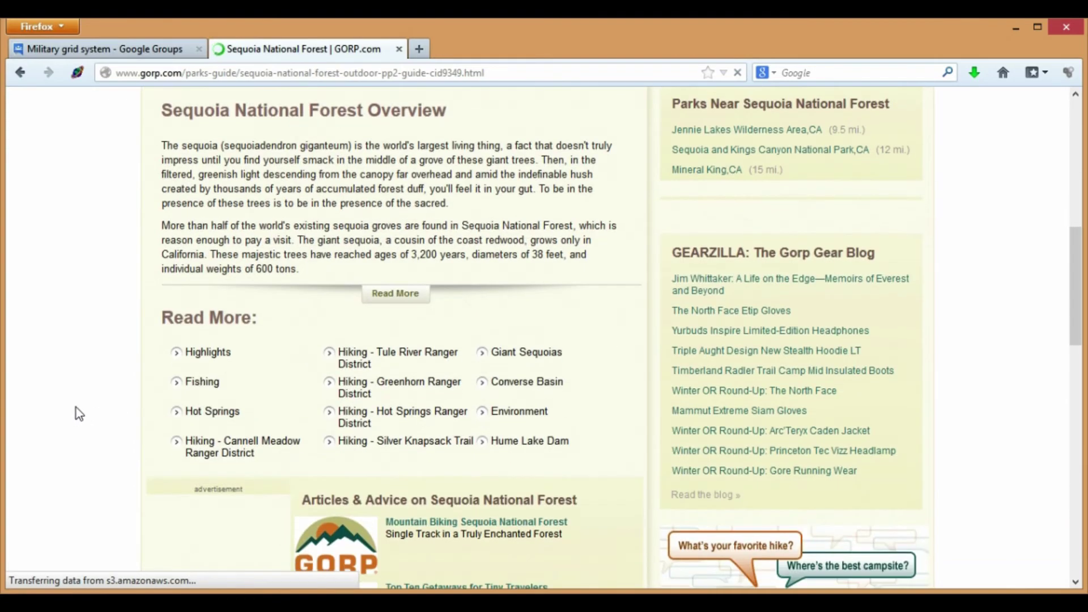
pyautogui.scroll(3, 78, 409)
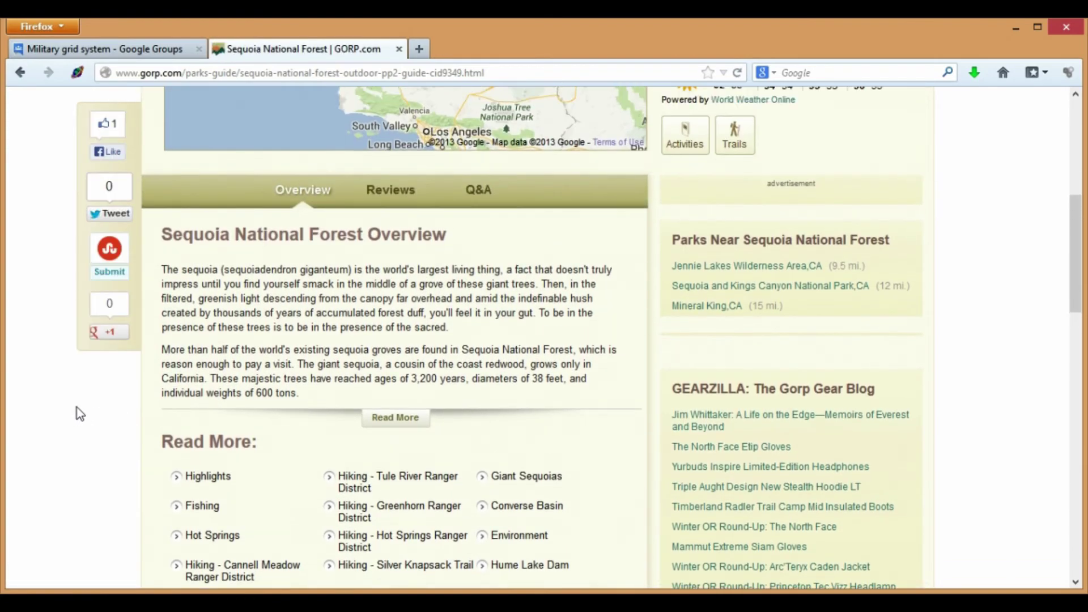
pyautogui.scroll(-10, 70, 439)
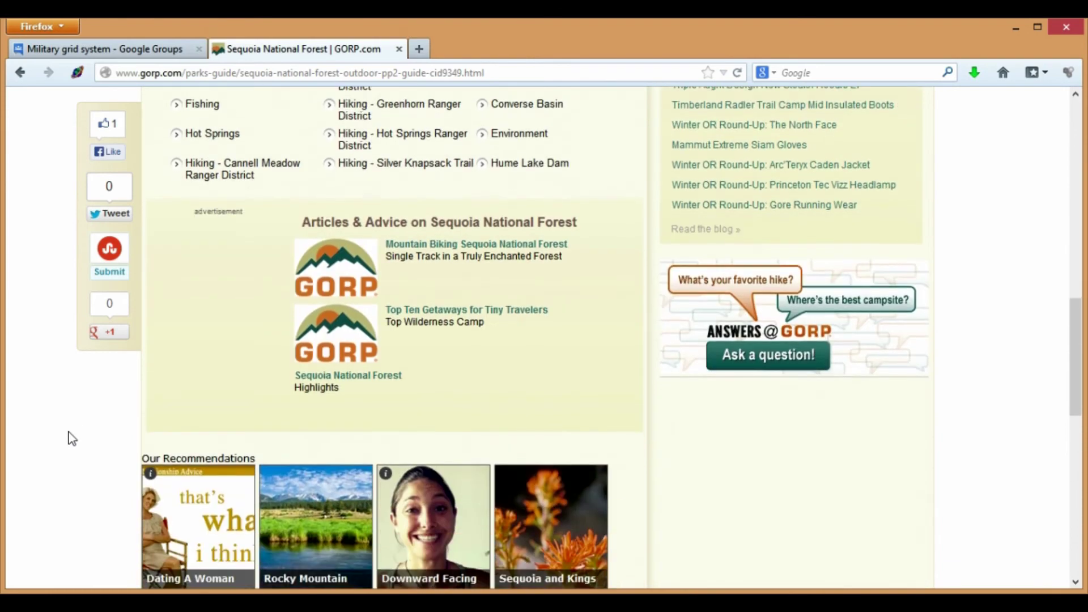
pyautogui.scroll(-5, 72, 438)
pyautogui.scroll(14, 72, 438)
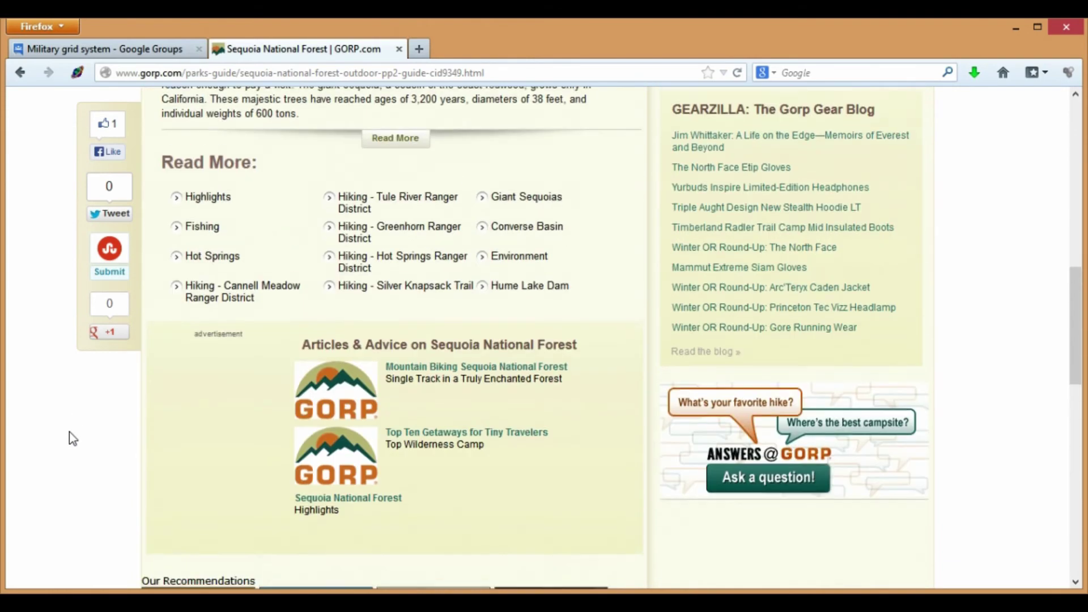
pyautogui.scroll(3, 69, 432)
pyautogui.hotkey('alt', 'Left')
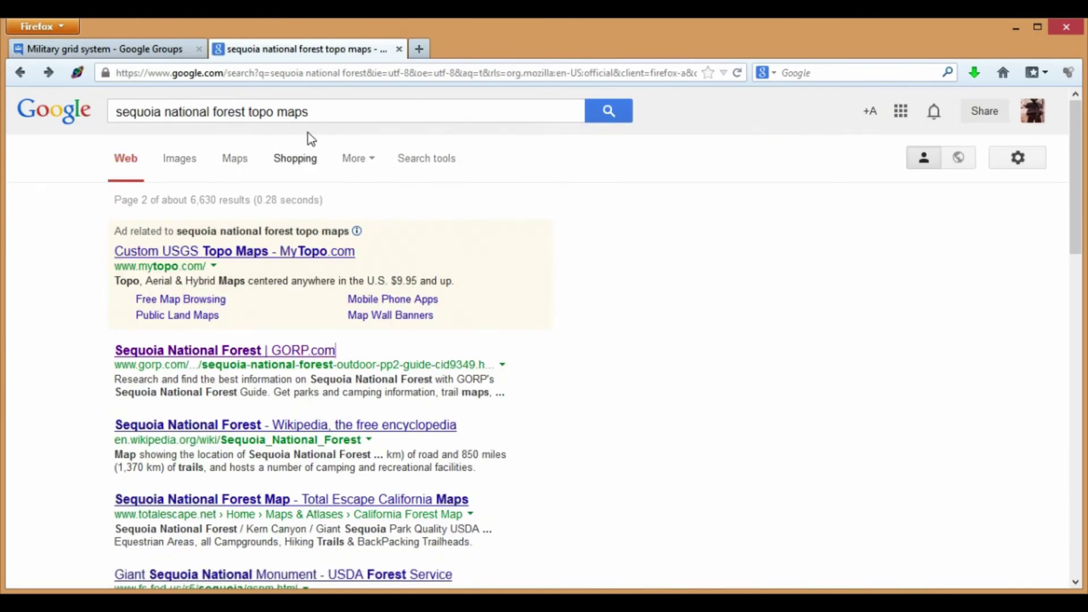
# Replace the search query with the suggested "mount whitney quad" and run the search.
pyautogui.moveTo(320, 115); pyautogui.dragTo(113, 124)
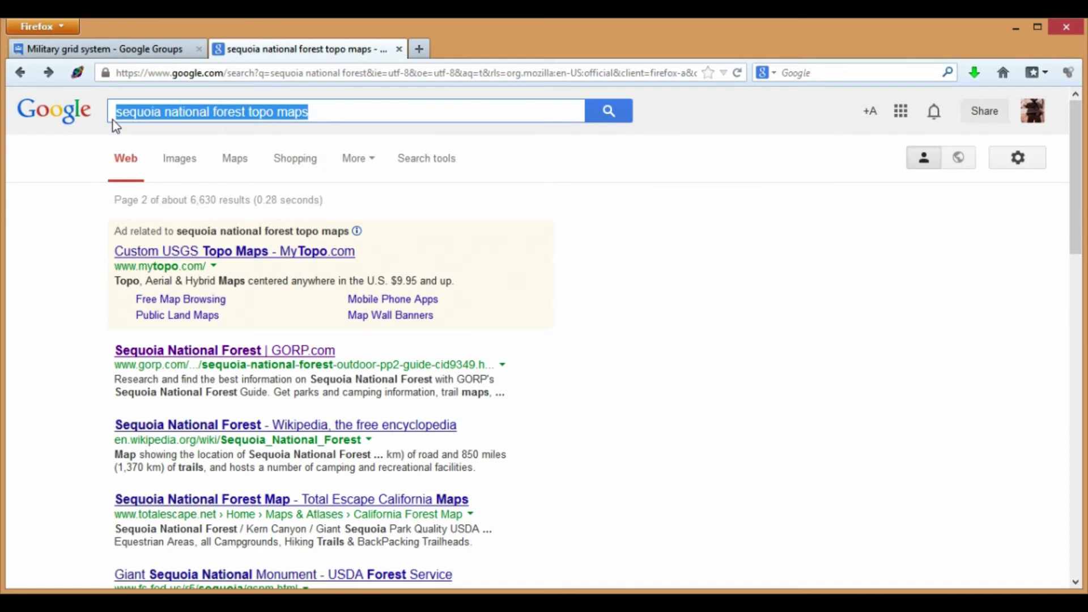
pyautogui.write('mou')
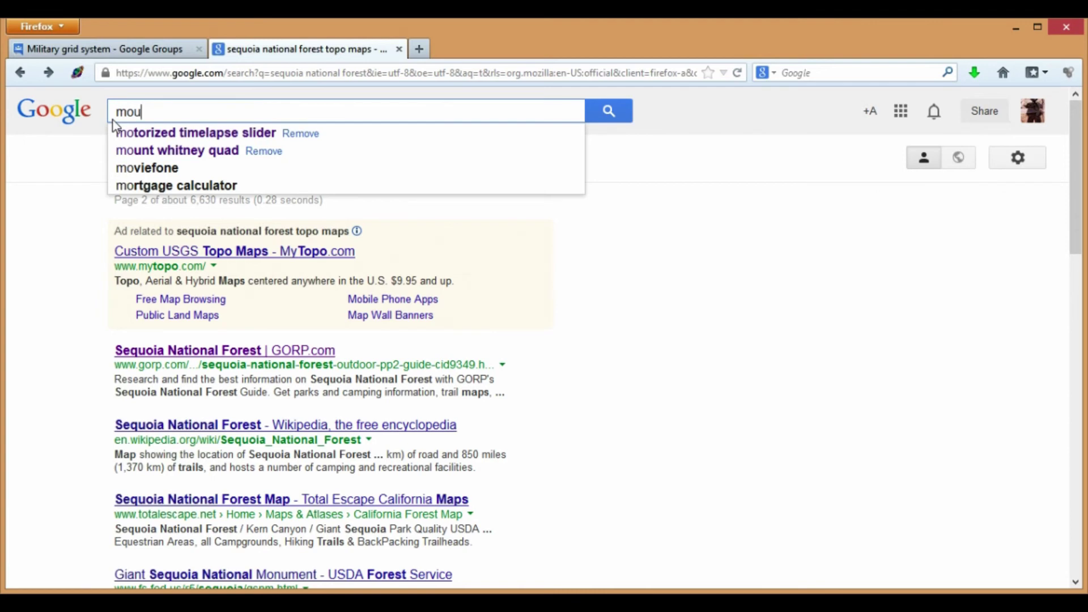
pyautogui.write('nt whitney')
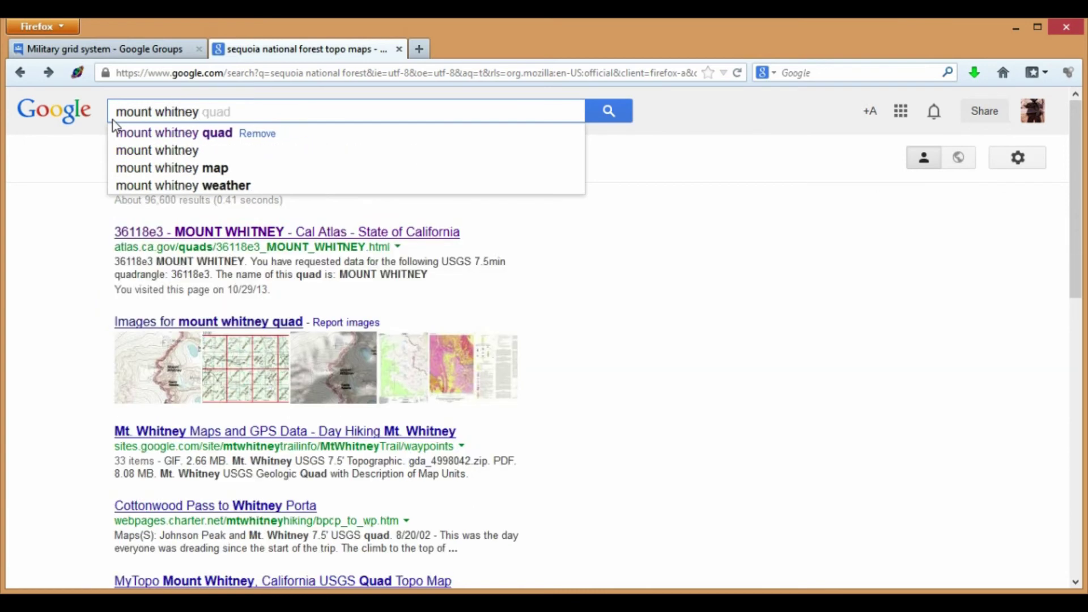
pyautogui.click(129, 134)
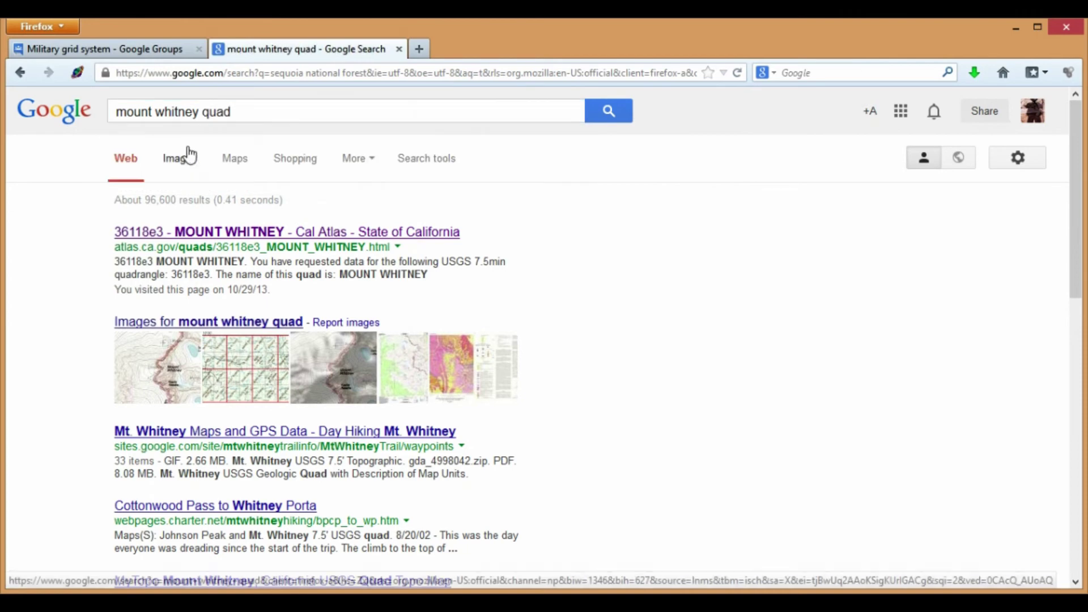
# Open the Cal-Atlas Mount Whitney quad result and request its NAD 83 Untrimmed 7.5min Quad (Geo-Tif) topo map.
pyautogui.click(228, 236)
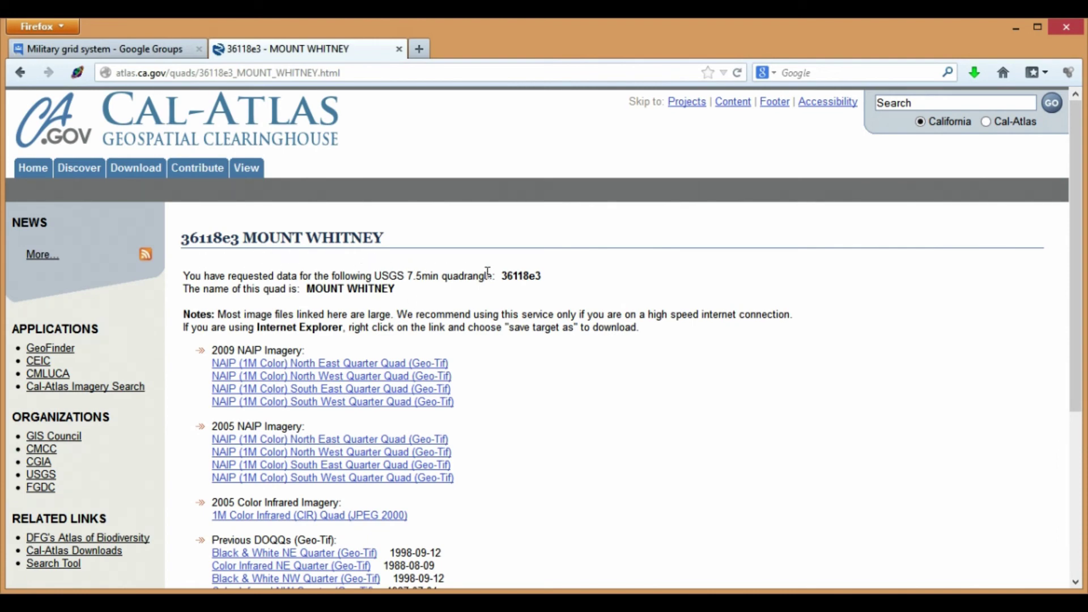
pyautogui.scroll(-5, 546, 365)
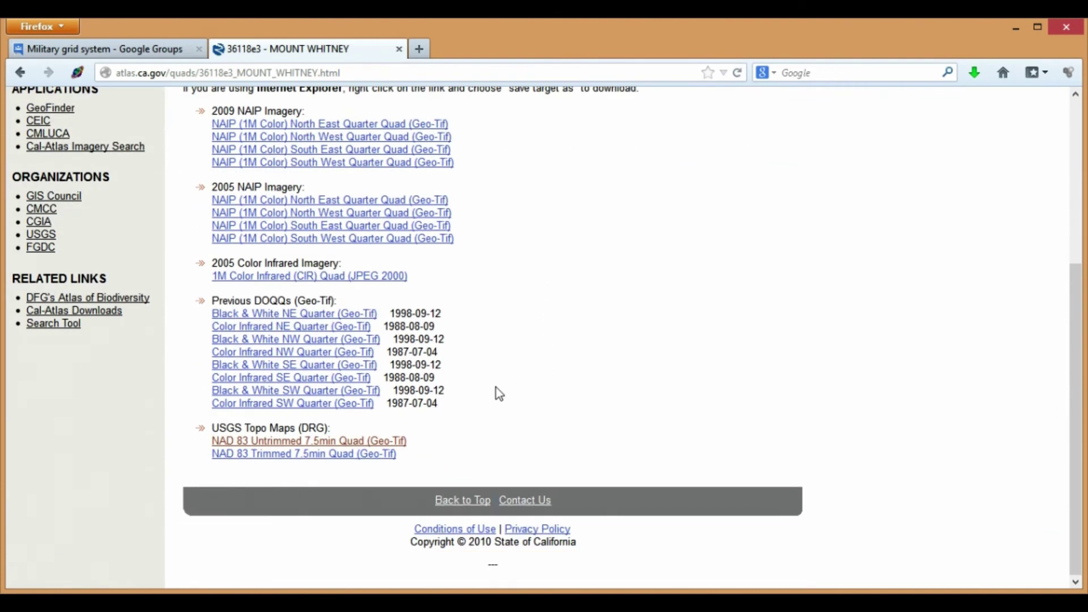
pyautogui.click(278, 443)
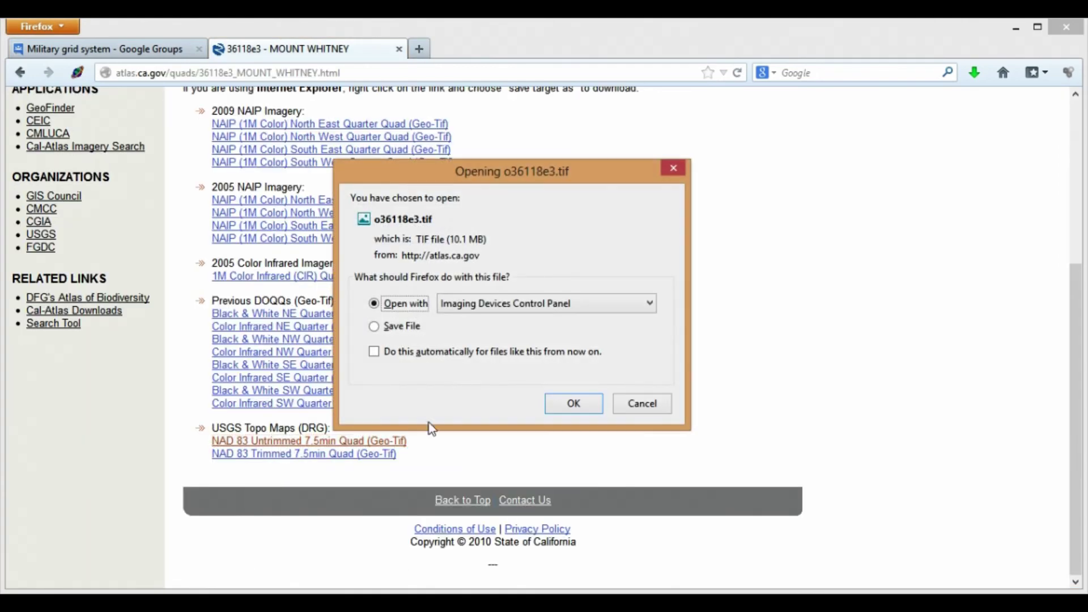
# Choose Windows Photo Viewer as the helper application for o36118e3.tif and open the file with it.
pyautogui.click(647, 307)
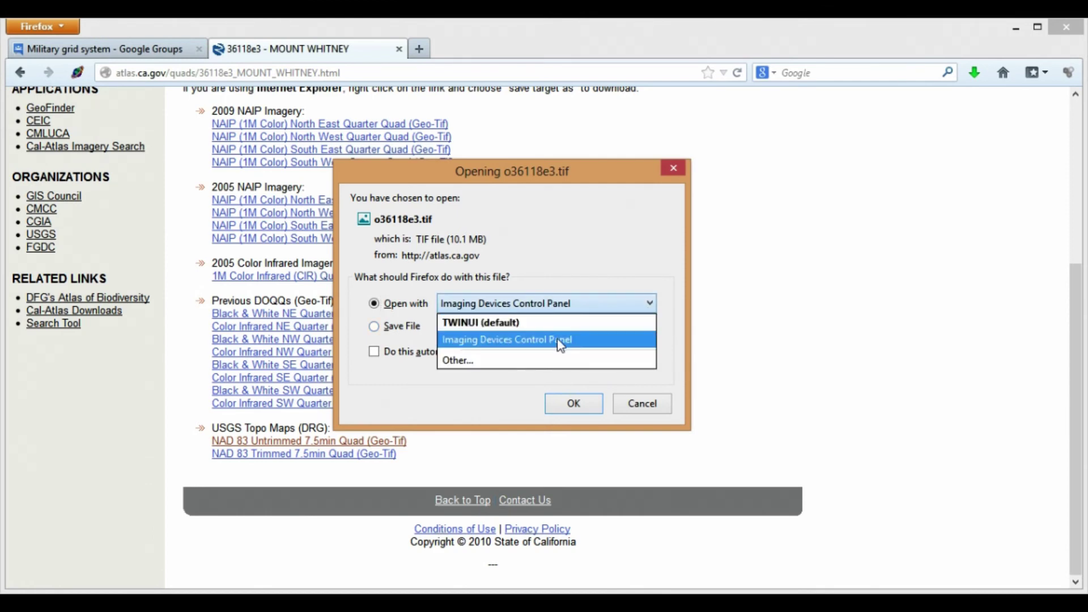
pyautogui.click(447, 361)
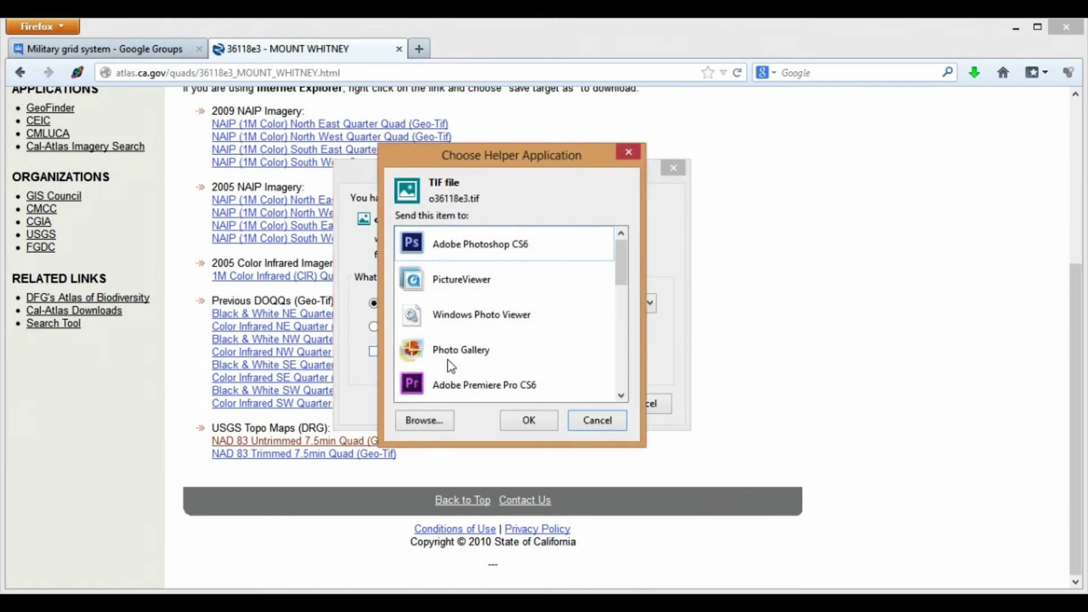
pyautogui.click(491, 323)
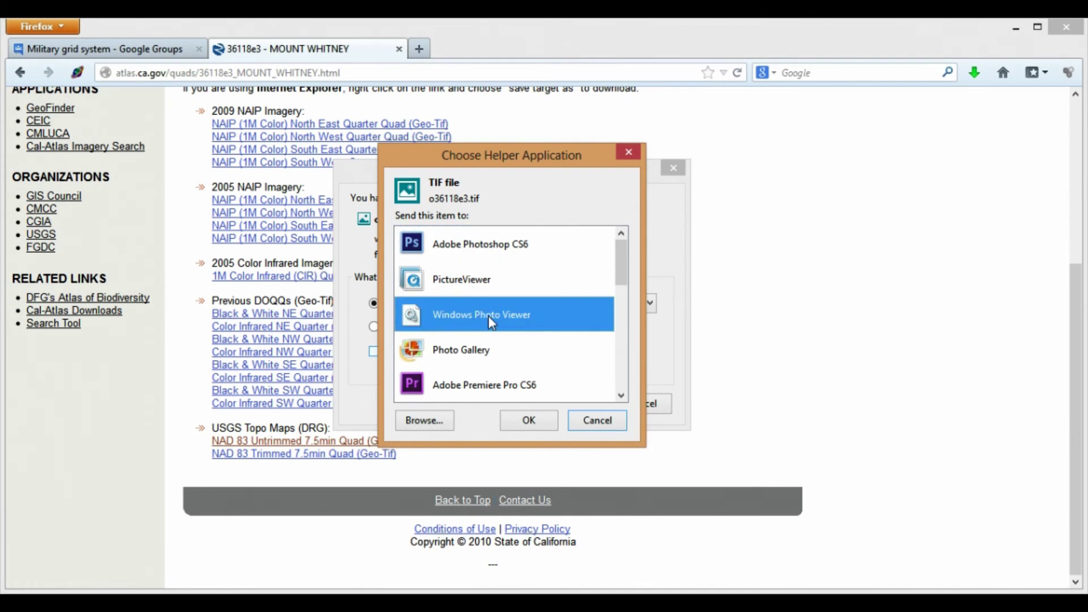
pyautogui.click(532, 421)
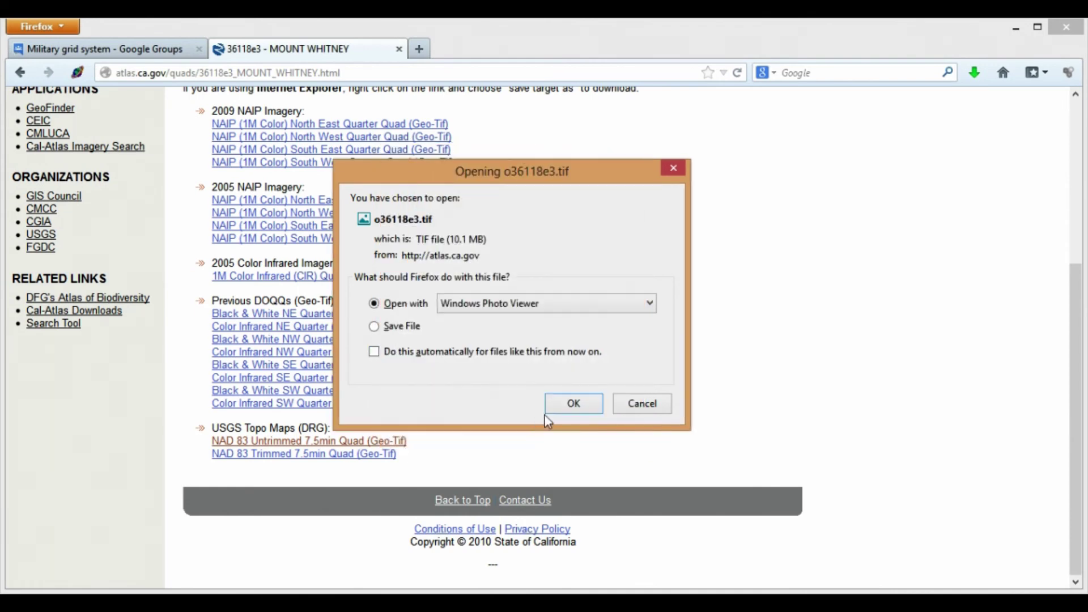
pyautogui.click(559, 406)
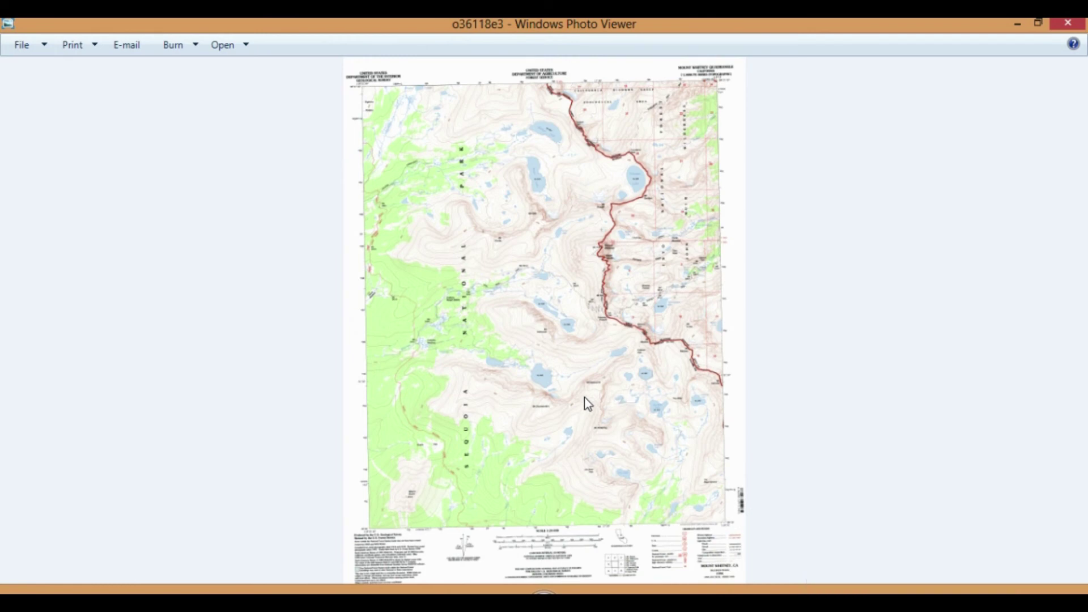
# Examine the Mount Whitney quad up close, from the Crabtree Lakes area to the title and grid labels along its northern margin.
pyautogui.scroll(5, 586, 402)
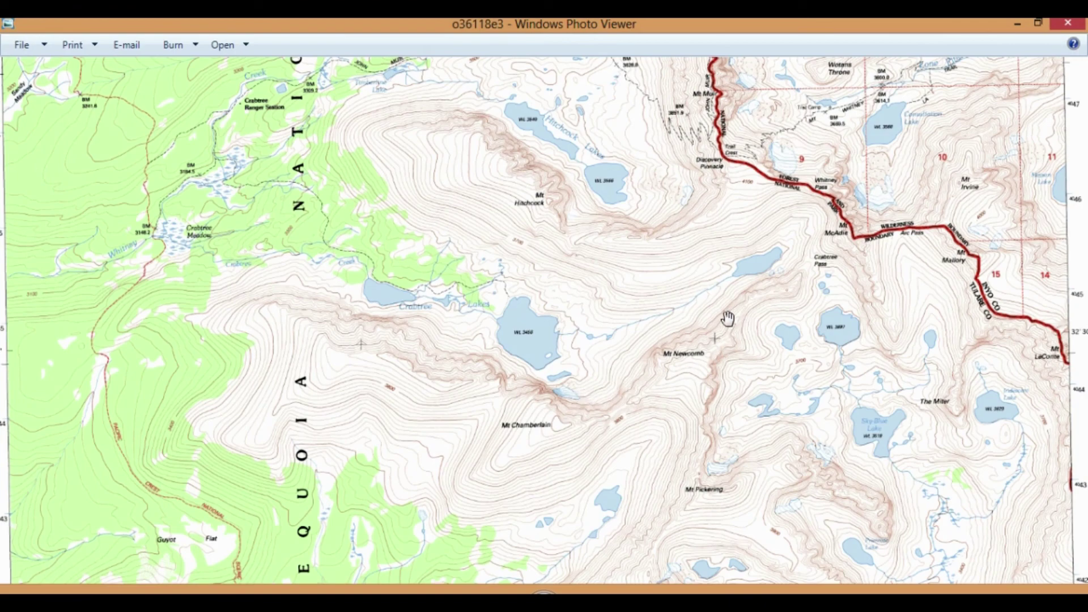
pyautogui.moveTo(692, 245); pyautogui.dragTo(707, 406)
pyautogui.moveTo(761, 250); pyautogui.dragTo(715, 298)
pyautogui.moveTo(622, 157); pyautogui.dragTo(729, 403)
pyautogui.moveTo(682, 183); pyautogui.dragTo(677, 281)
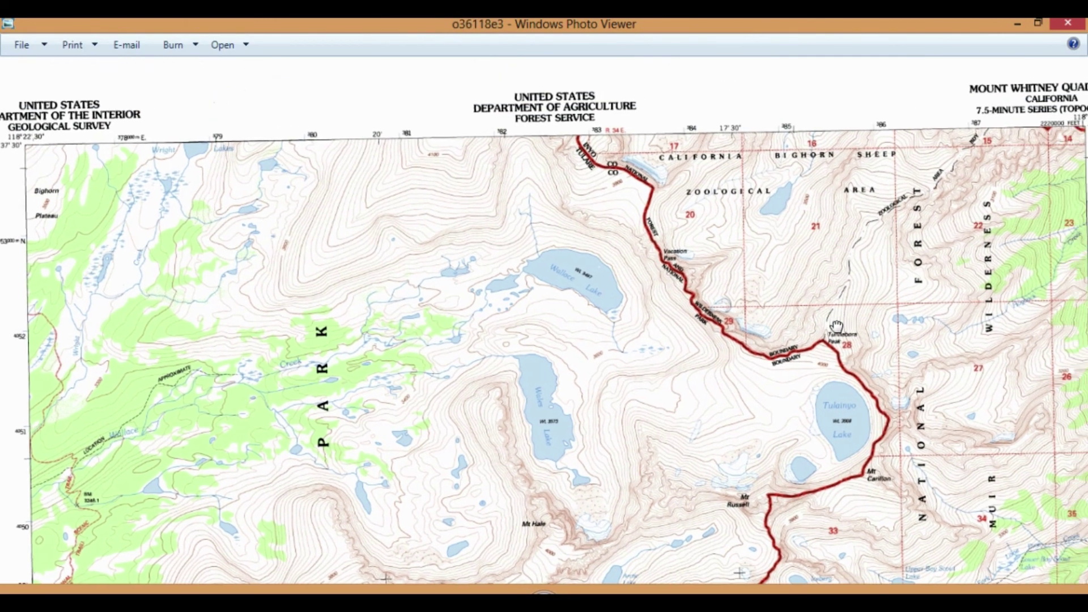
pyautogui.moveTo(836, 327); pyautogui.dragTo(626, 345)
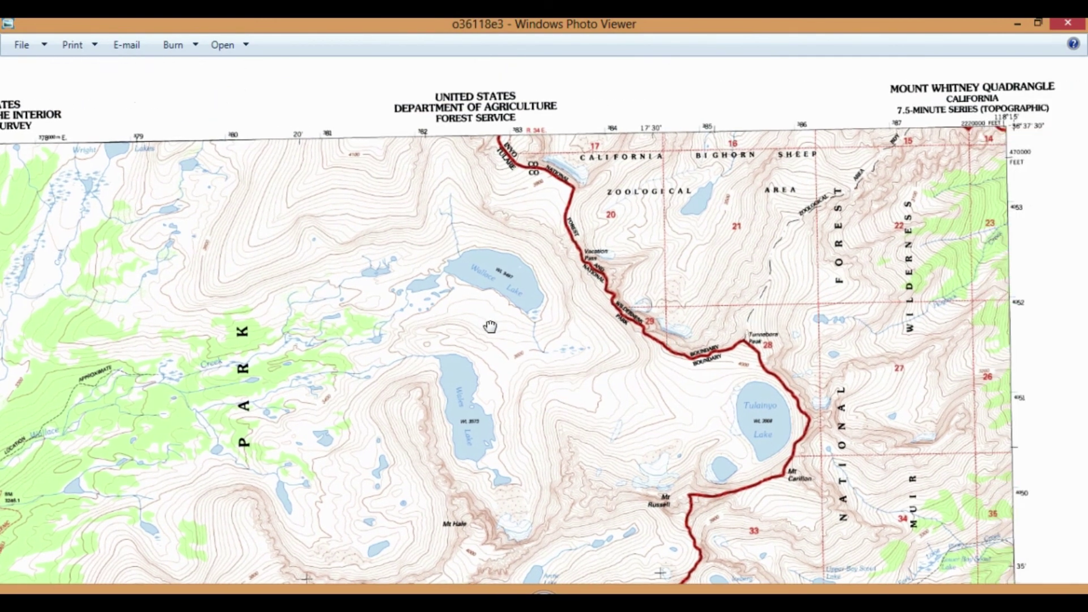
pyautogui.moveTo(568, 344); pyautogui.dragTo(679, 345)
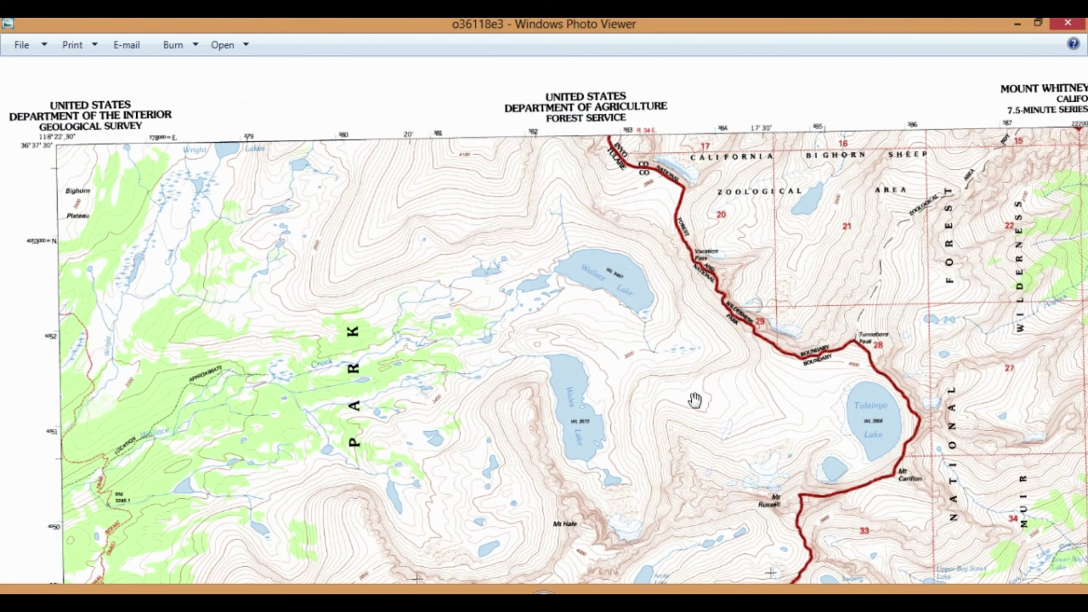
pyautogui.moveTo(694, 401); pyautogui.dragTo(655, 272)
pyautogui.moveTo(648, 420); pyautogui.dragTo(661, 201)
pyautogui.moveTo(639, 392); pyautogui.dragTo(660, 210)
pyautogui.moveTo(566, 395); pyautogui.dragTo(679, 290)
pyautogui.moveTo(614, 229); pyautogui.dragTo(602, 464)
pyautogui.moveTo(742, 204); pyautogui.dragTo(740, 461)
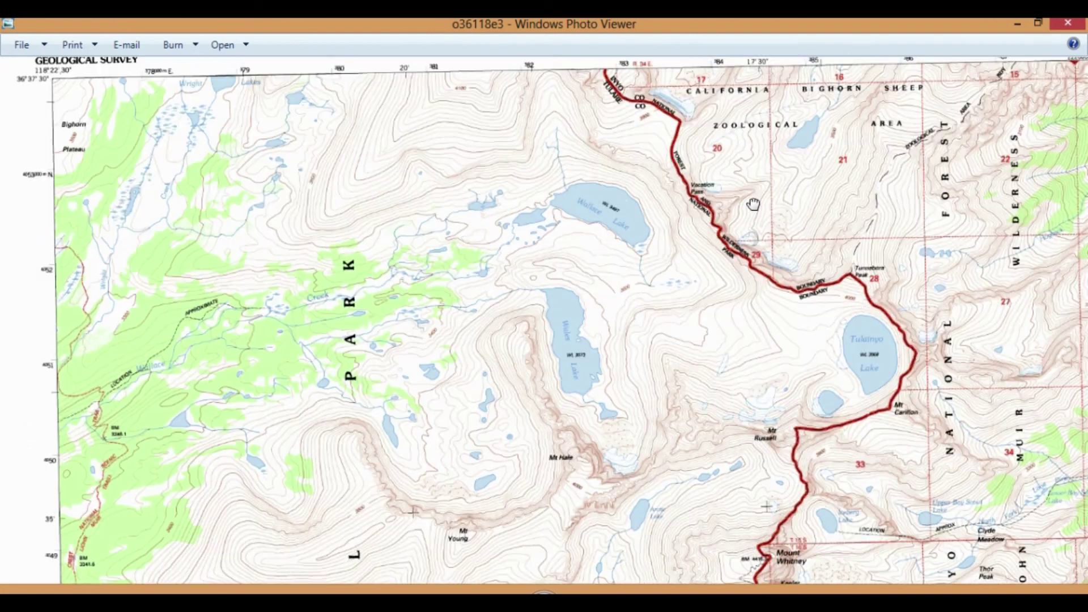
pyautogui.moveTo(753, 199); pyautogui.dragTo(772, 442)
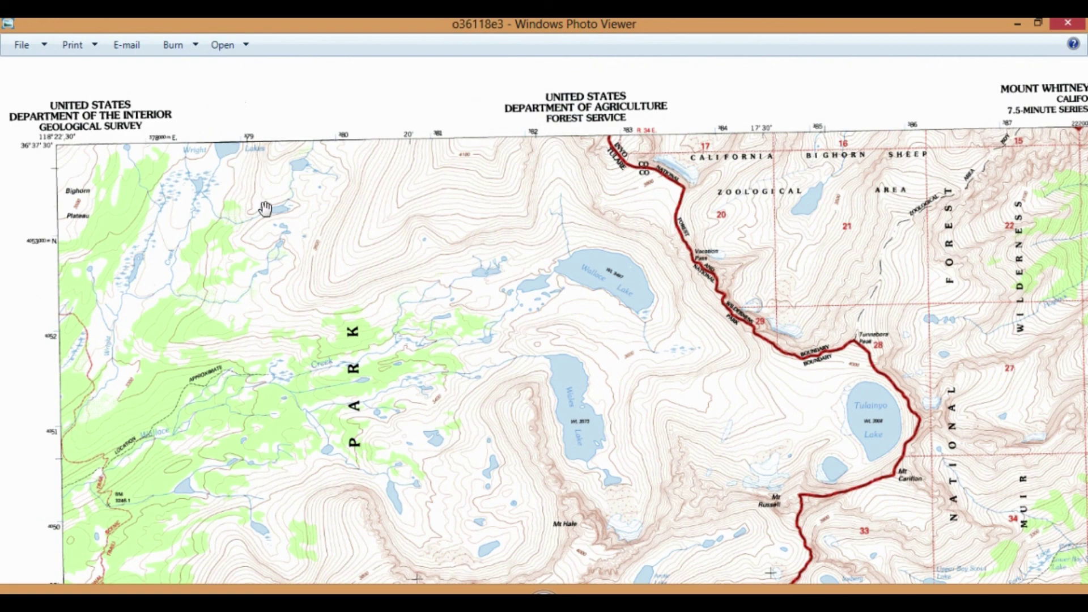
# Examine the grid easting labels along the map's northern edge between Wright Lakes and Wallace Lake at closer magnification.
pyautogui.scroll(4, 265, 208)
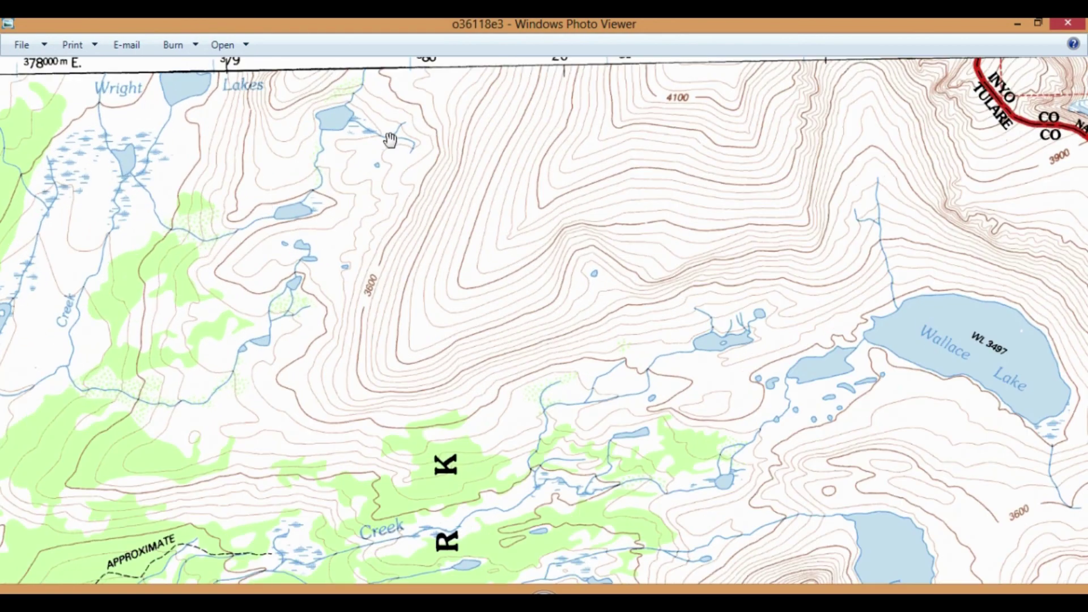
pyautogui.moveTo(389, 140); pyautogui.dragTo(401, 253)
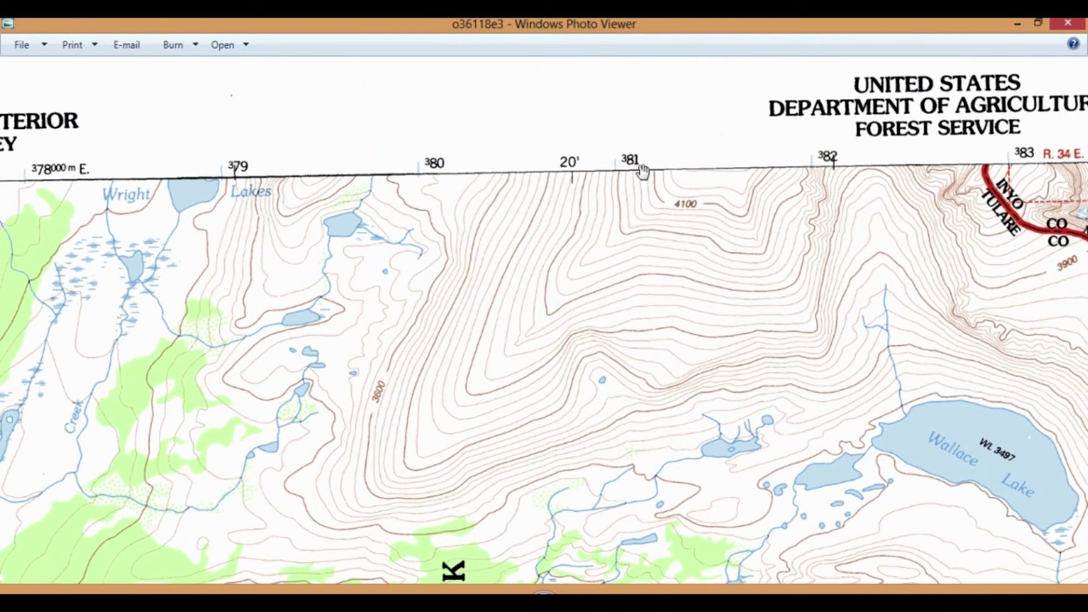
pyautogui.moveTo(537, 418); pyautogui.dragTo(537, 195)
pyautogui.scroll(-3, 549, 383)
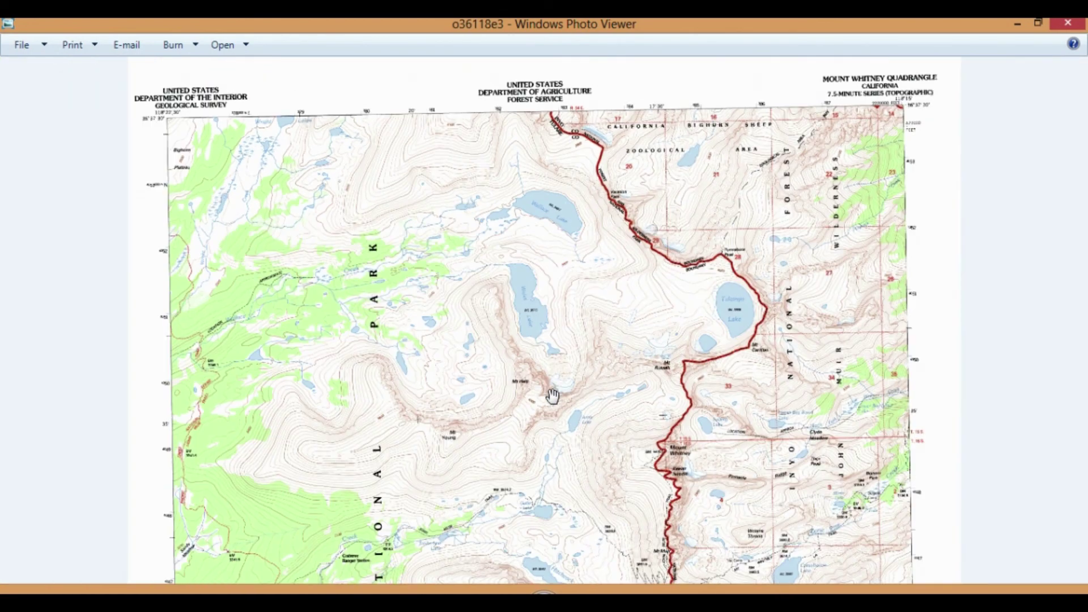
# Look over the whole quad sheet from the northern title margin to the southern scale bar, contour interval and road legend.
pyautogui.moveTo(553, 461); pyautogui.dragTo(564, 279)
pyautogui.moveTo(552, 435); pyautogui.dragTo(555, 238)
pyautogui.moveTo(519, 470); pyautogui.dragTo(656, 359)
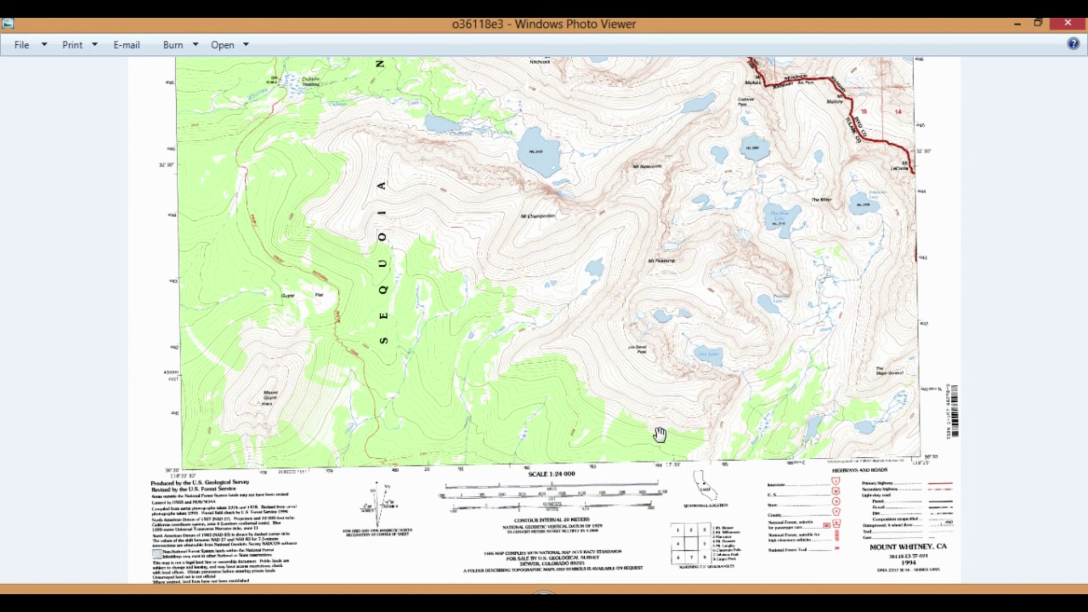
pyautogui.moveTo(628, 243); pyautogui.dragTo(636, 342)
pyautogui.moveTo(635, 141); pyautogui.dragTo(686, 376)
pyautogui.moveTo(646, 198); pyautogui.dragTo(649, 276)
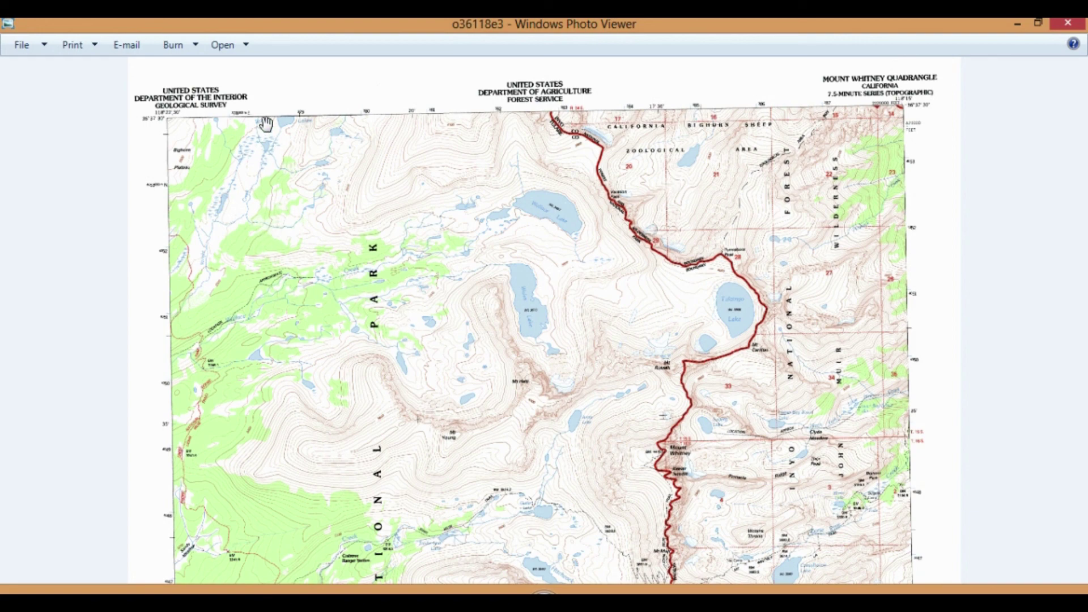
pyautogui.scroll(-5, 351, 442)
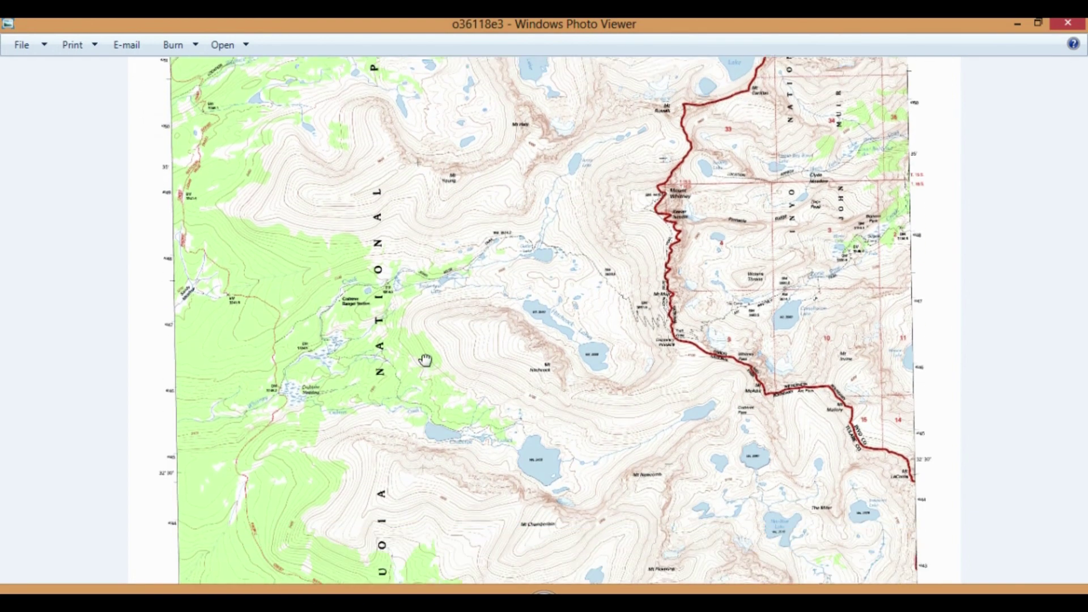
pyautogui.scroll(-3, 420, 473)
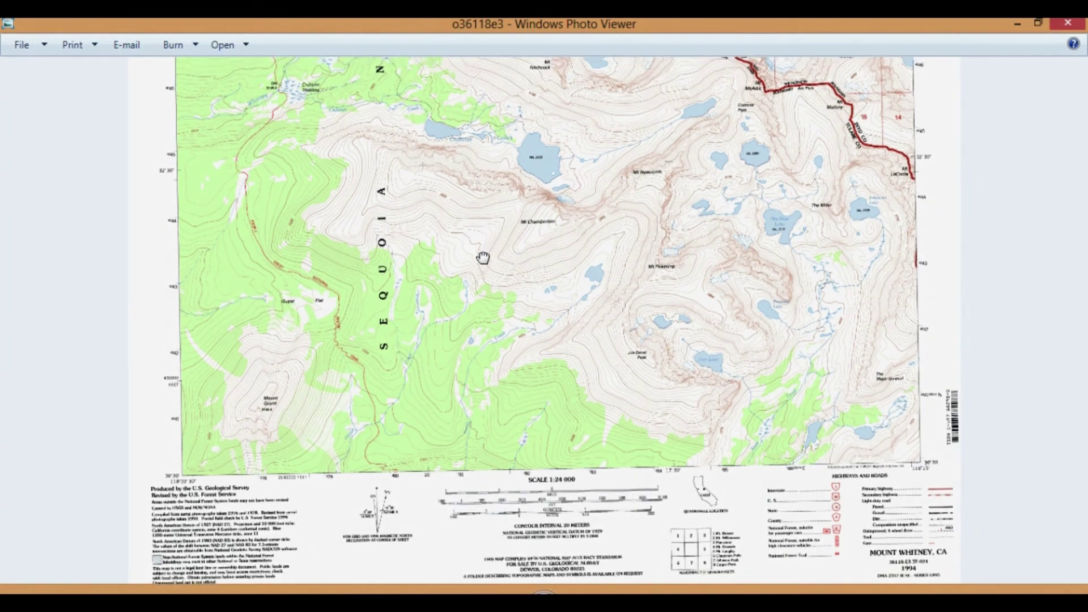
pyautogui.scroll(5, 526, 353)
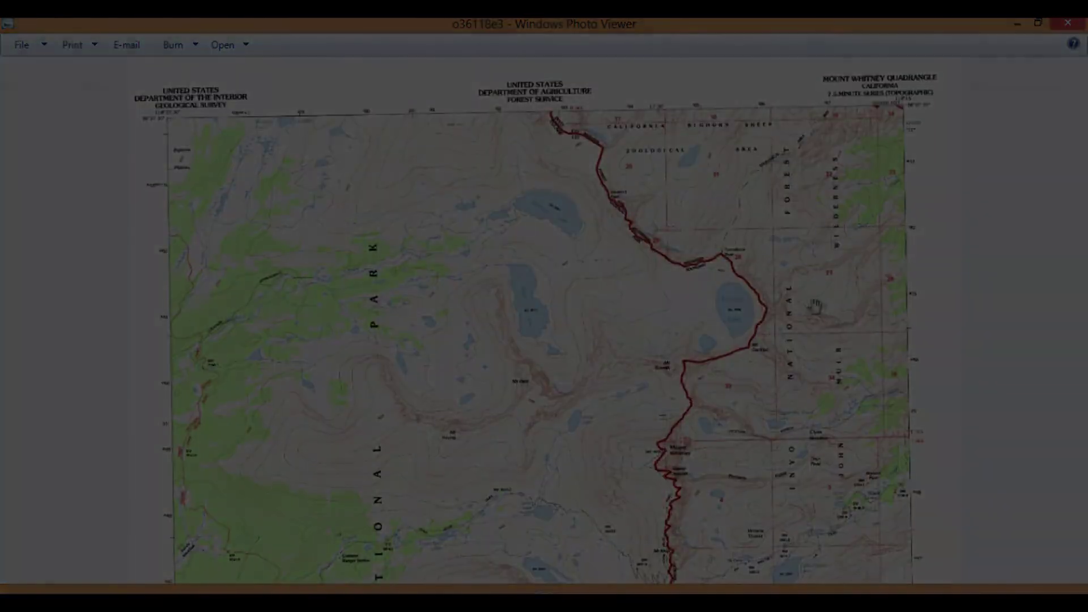